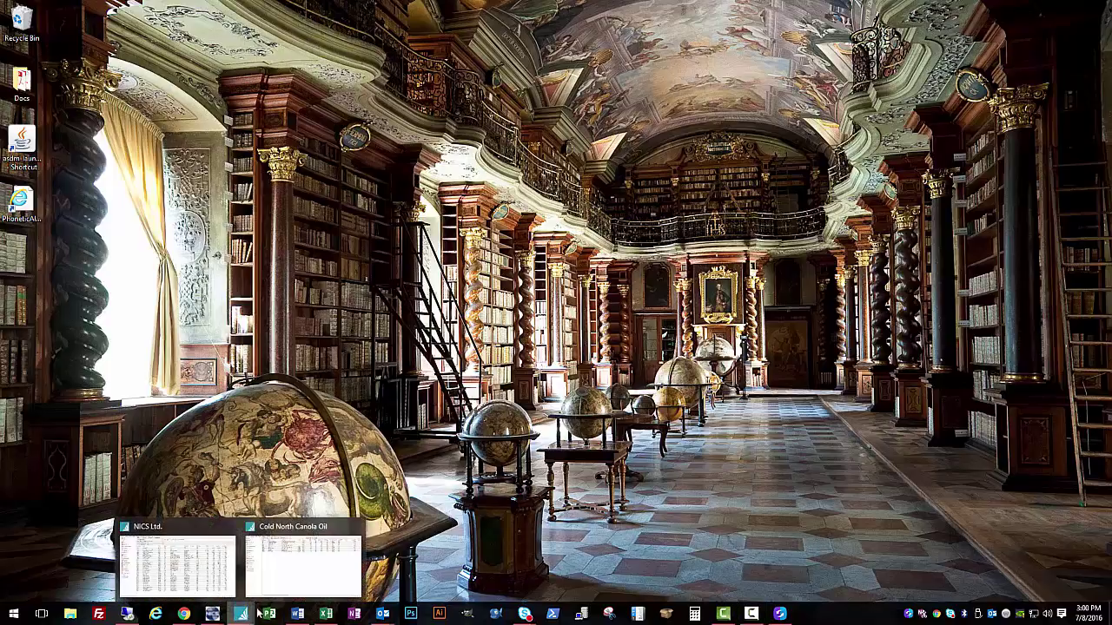
# Step: Bring back the Cold North Canola Oil inventory list and step through the parts from CANOLA-OIL-500B to bulk CANOLA-OIL
pyautogui.click(304, 556)
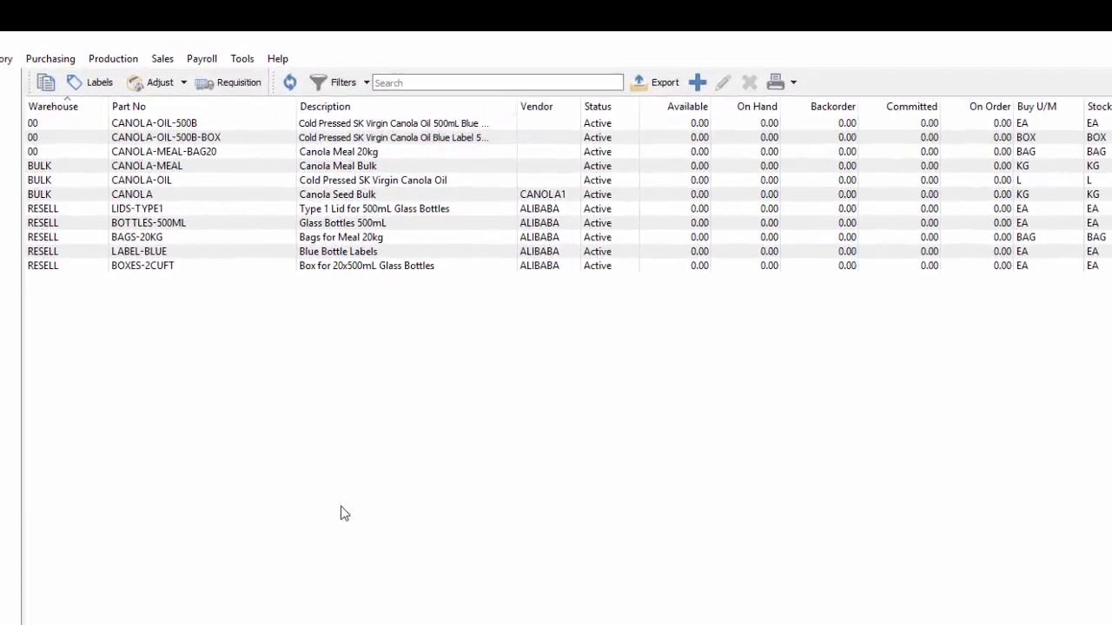
pyautogui.click(675, 117)
pyautogui.click(702, 146)
pyautogui.click(697, 161)
pyautogui.click(694, 177)
pyautogui.click(692, 191)
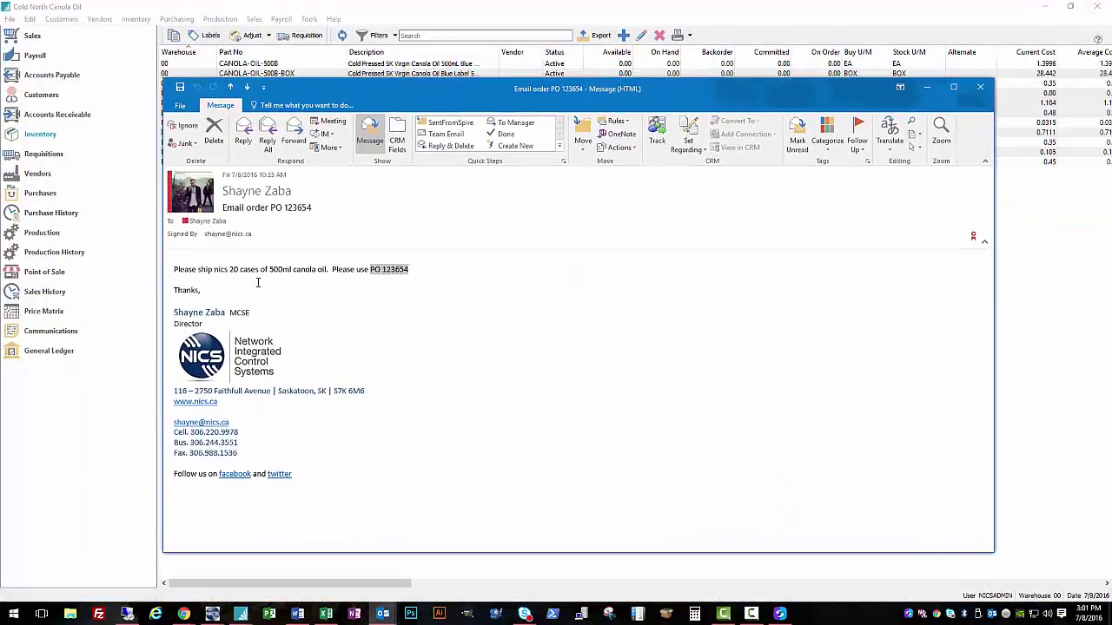
pyautogui.moveTo(224, 270); pyautogui.dragTo(269, 270)
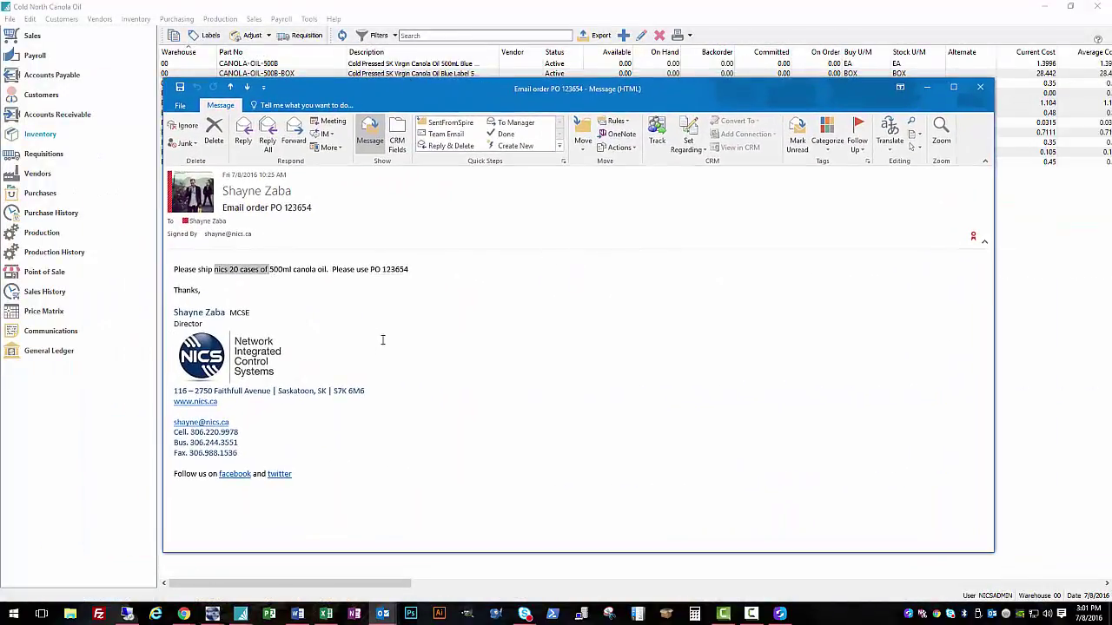
pyautogui.click(322, 272)
pyautogui.moveTo(408, 270); pyautogui.dragTo(370, 270)
pyautogui.press('Escape')
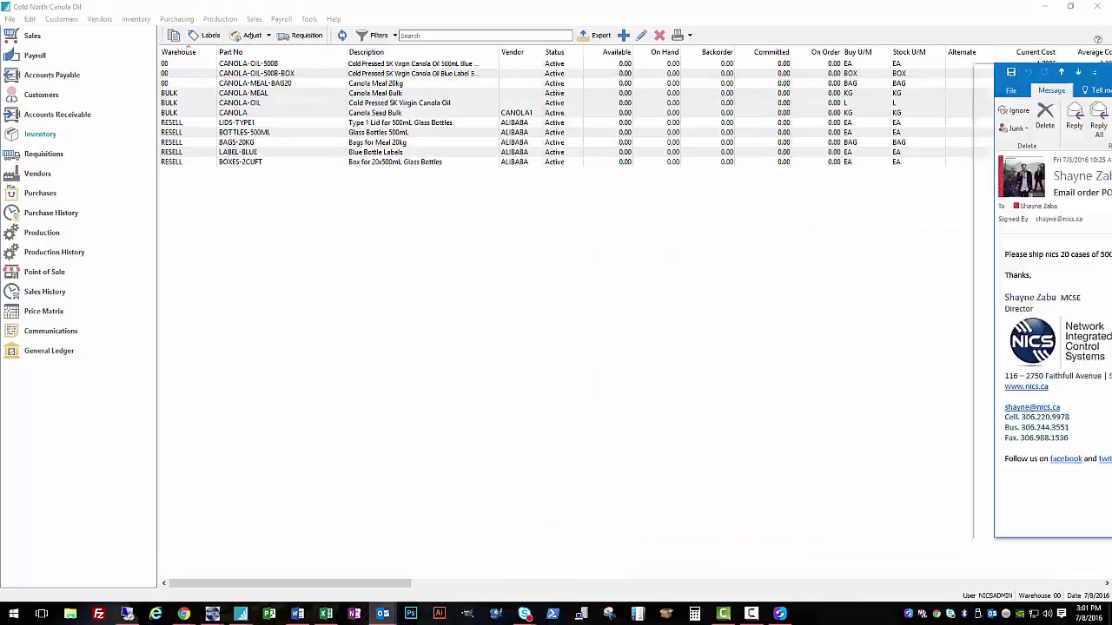
pyautogui.click(295, 310)
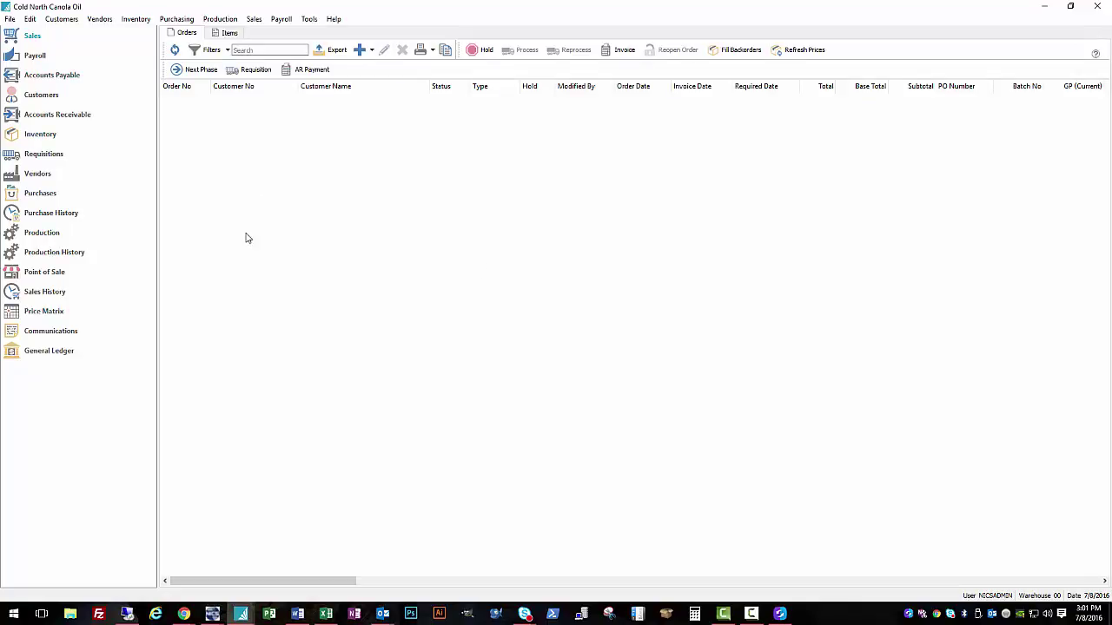
# Step: Create a new sales order and set its type to Open Quote
pyautogui.click(372, 52)
pyautogui.click(382, 65)
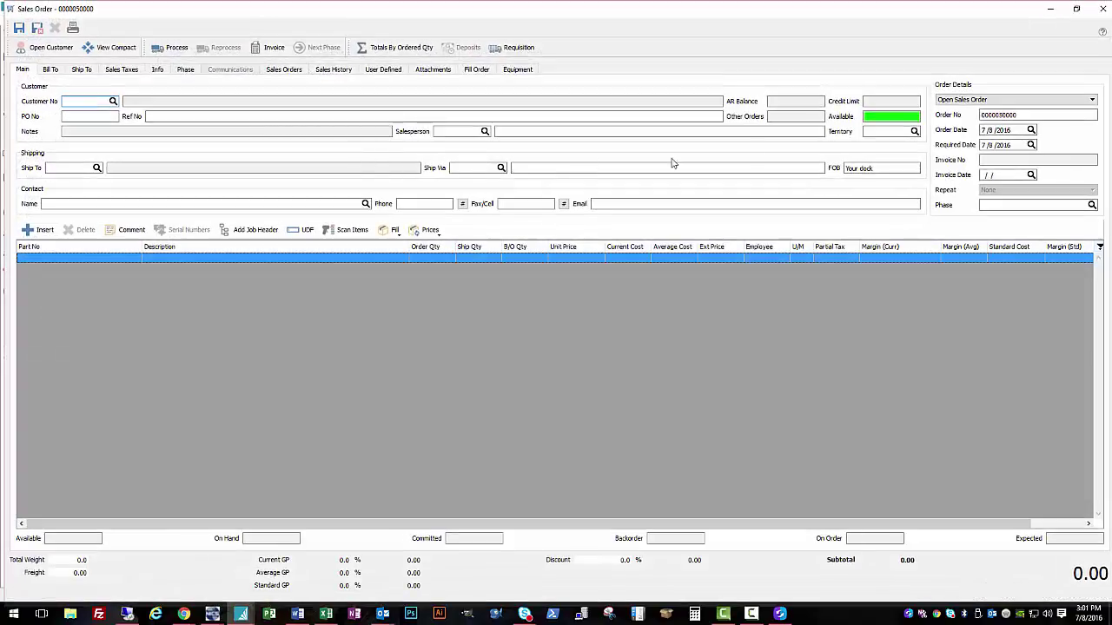
pyautogui.click(975, 101)
pyautogui.click(990, 130)
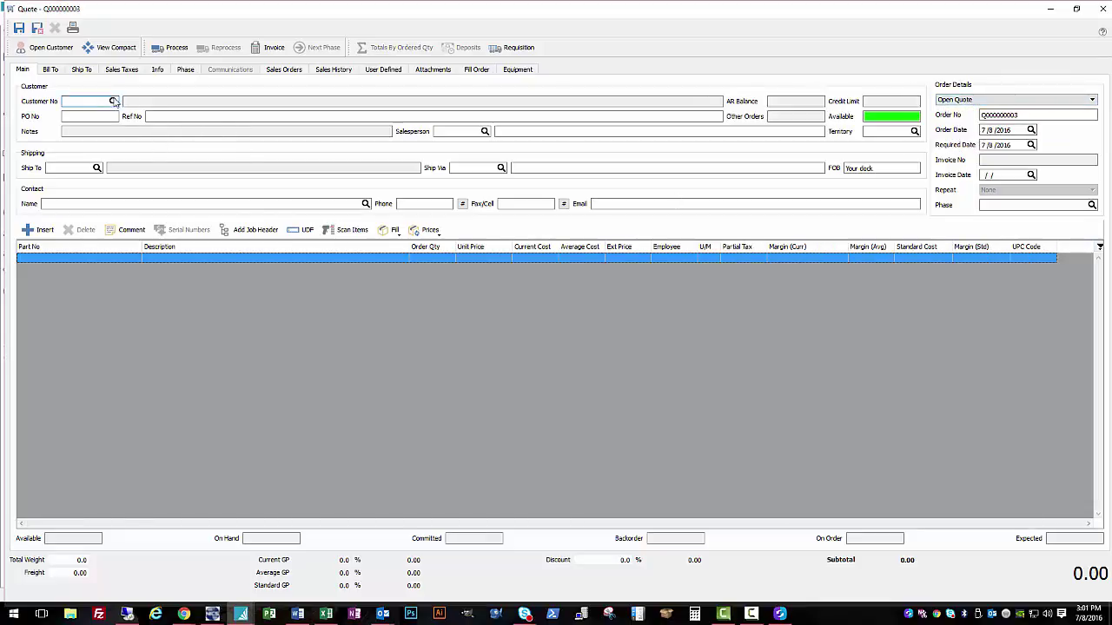
# Step: Set the customer to Network Integrated Control Systems and enter the email's PO number
pyautogui.click(113, 102)
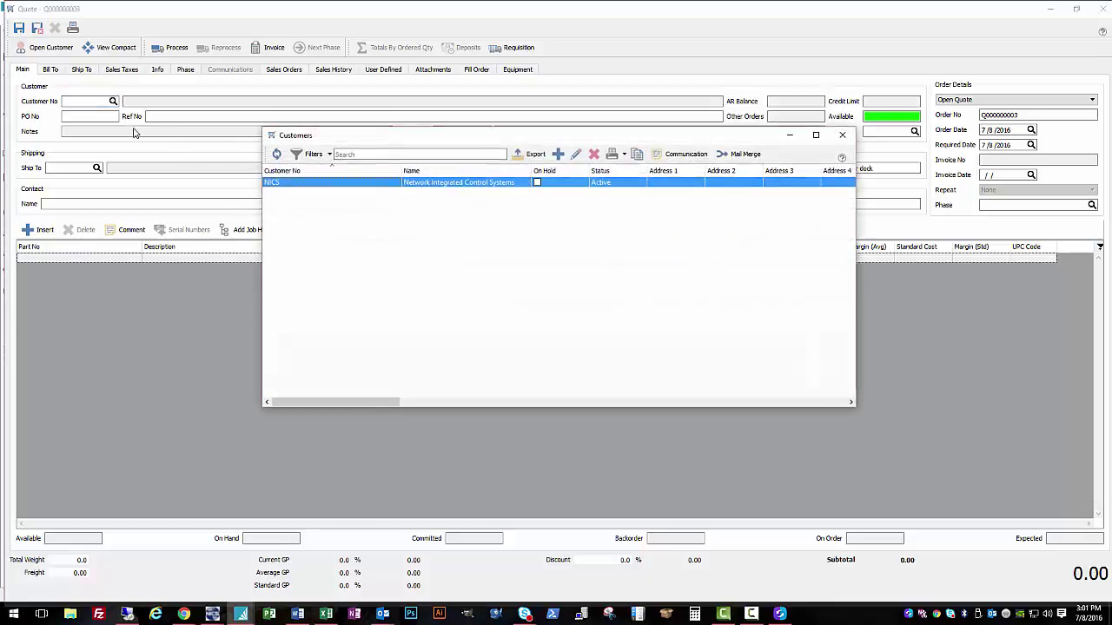
pyautogui.doubleClick(366, 184)
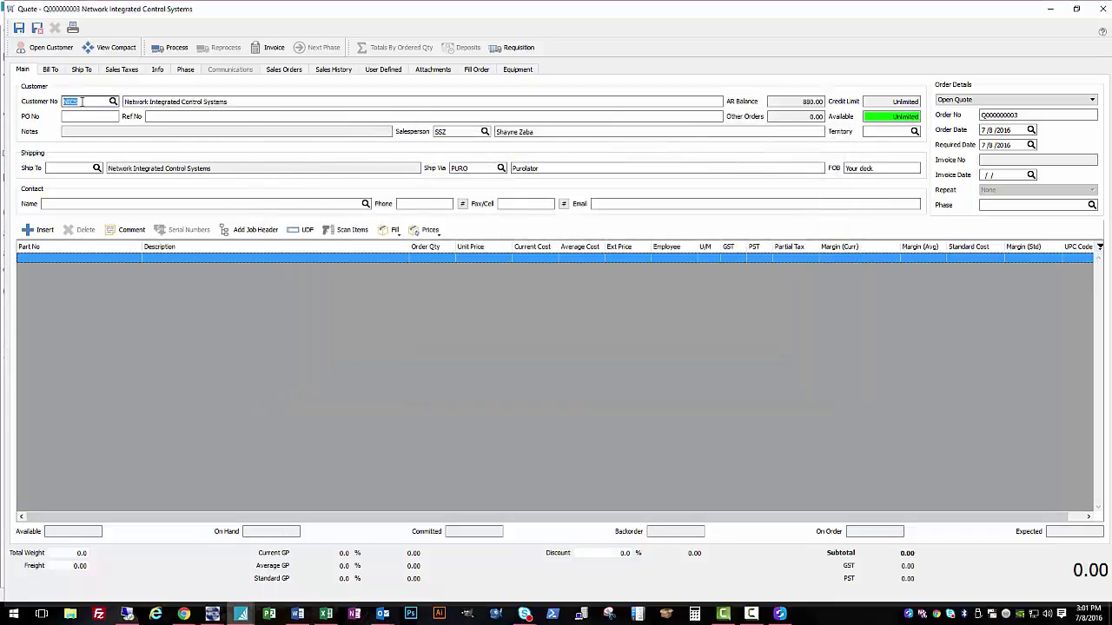
pyautogui.press('BackSpace')
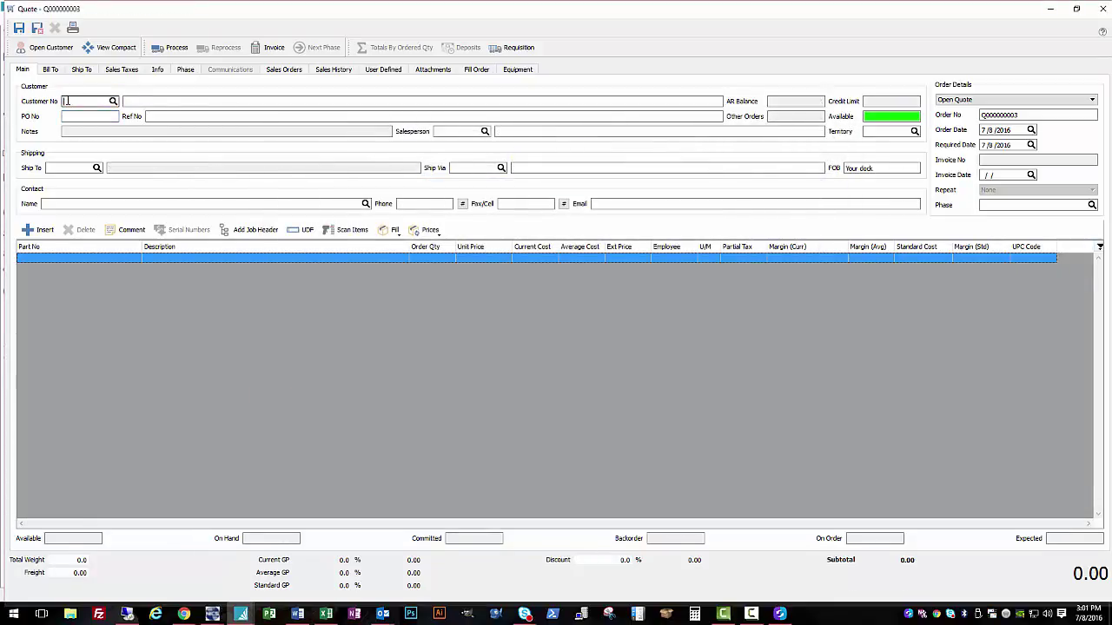
pyautogui.write('N')
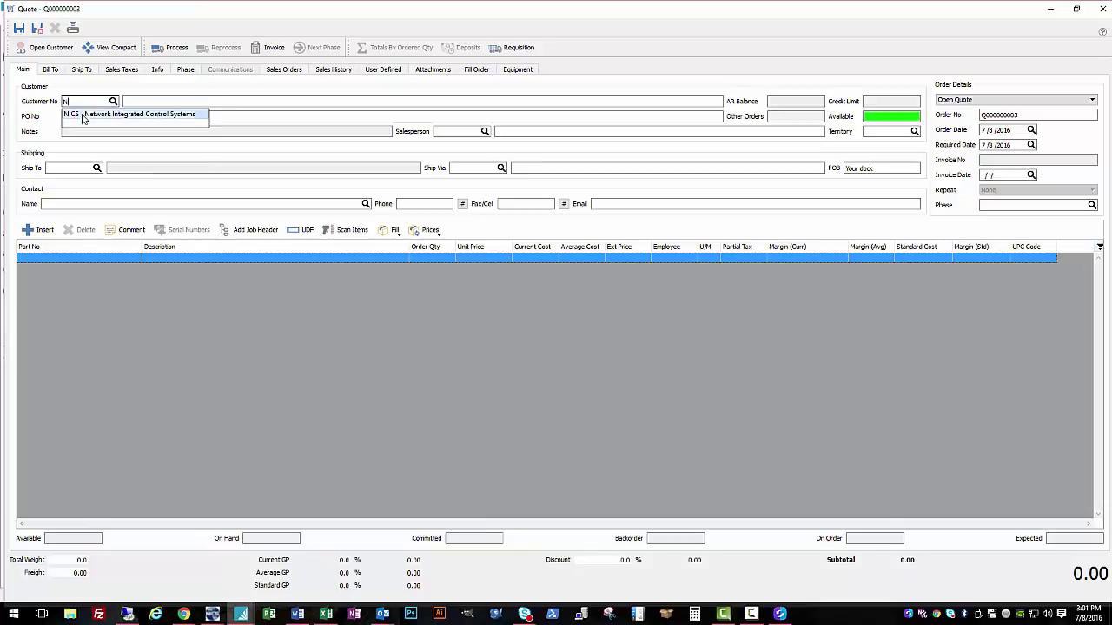
pyautogui.click(83, 114)
pyautogui.click(88, 116)
pyautogui.write('123654')
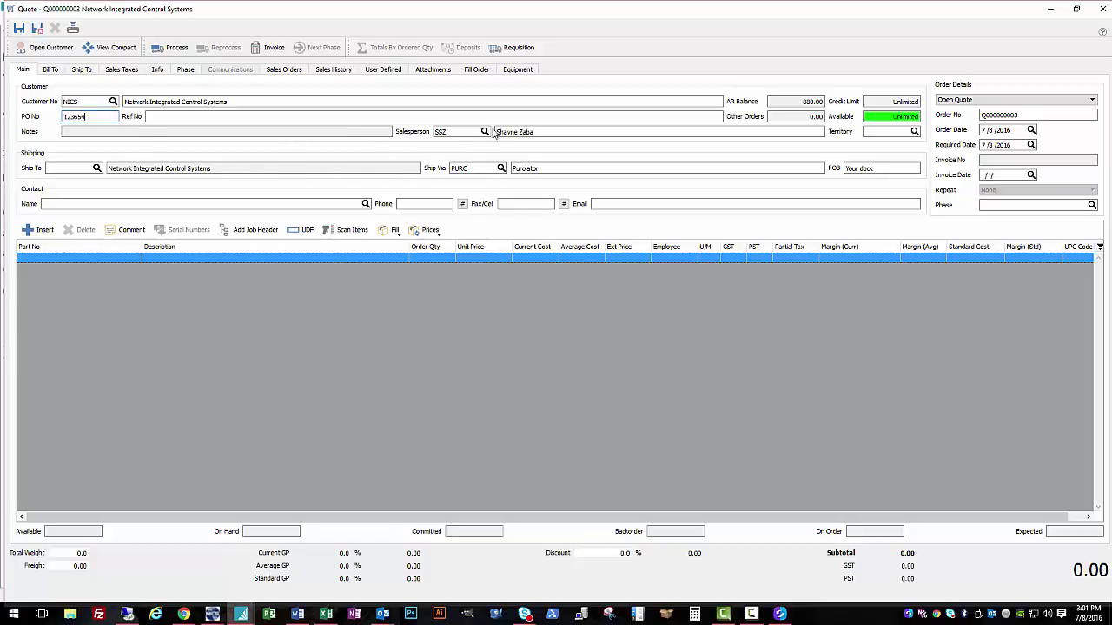
pyautogui.click(639, 131)
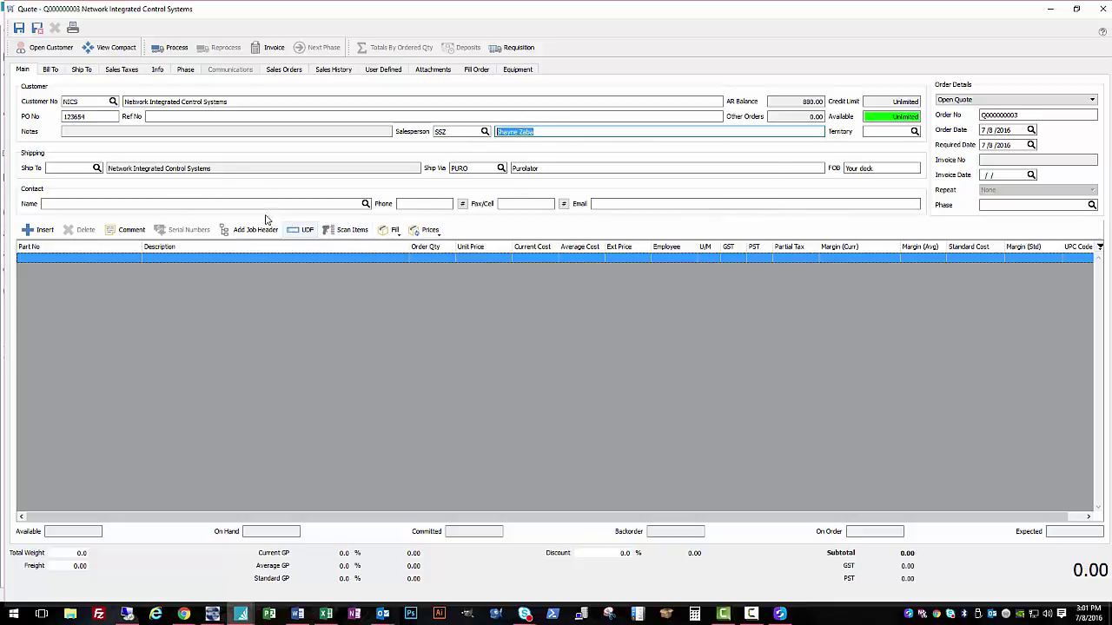
# Step: Add 20 CANOLA-OIL-500B-BOX at 80.00 each on the first quote line and save the quote
pyautogui.click(188, 203)
pyautogui.click(70, 258)
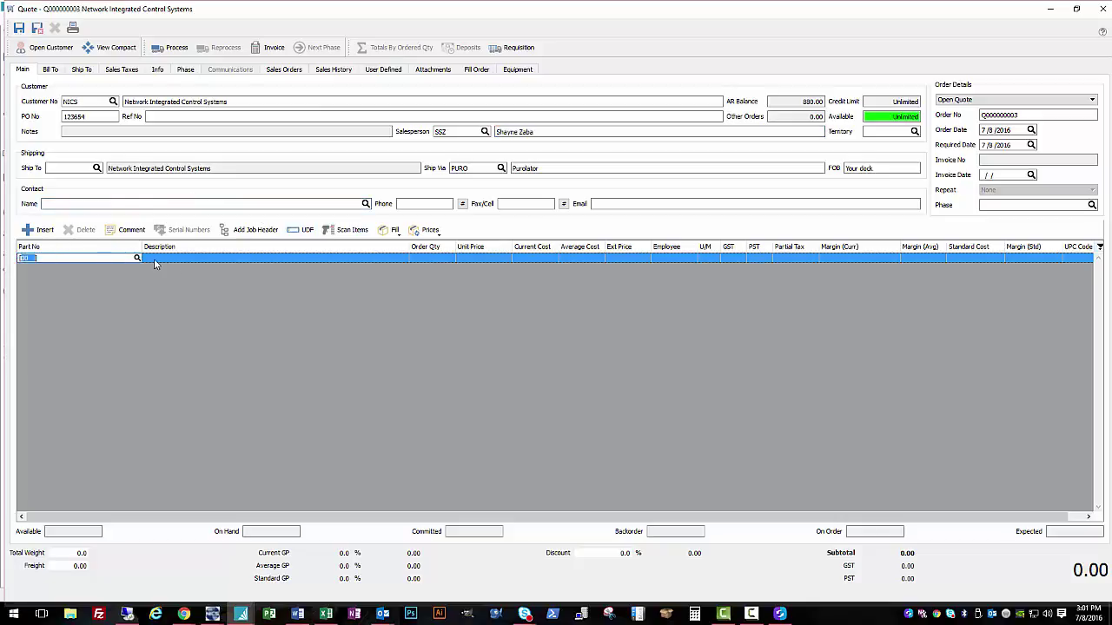
pyautogui.press('Return')
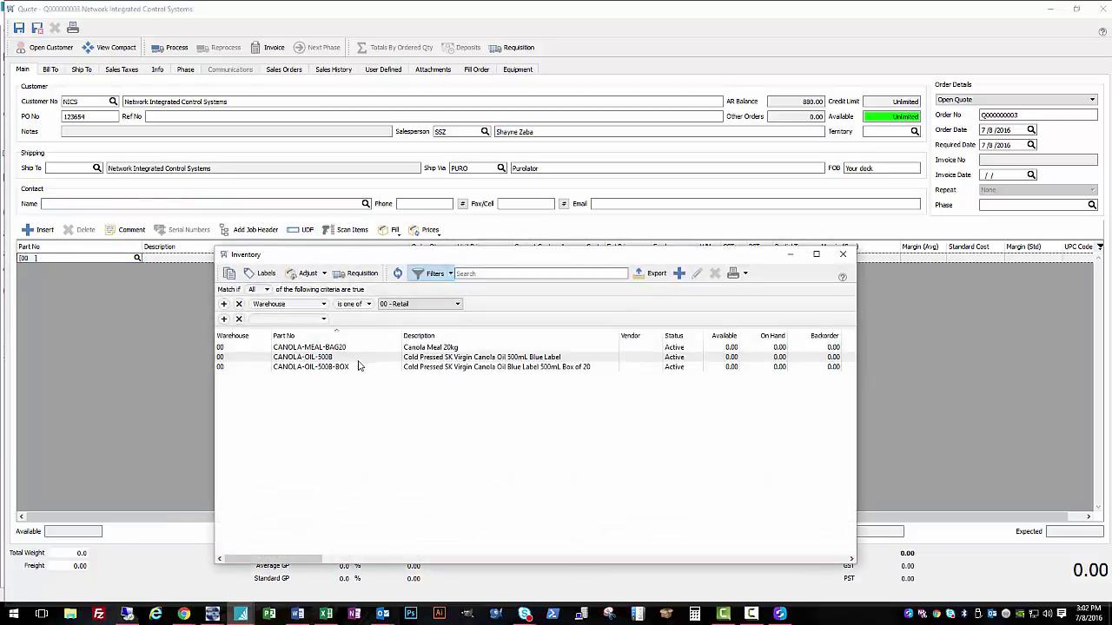
pyautogui.doubleClick(365, 368)
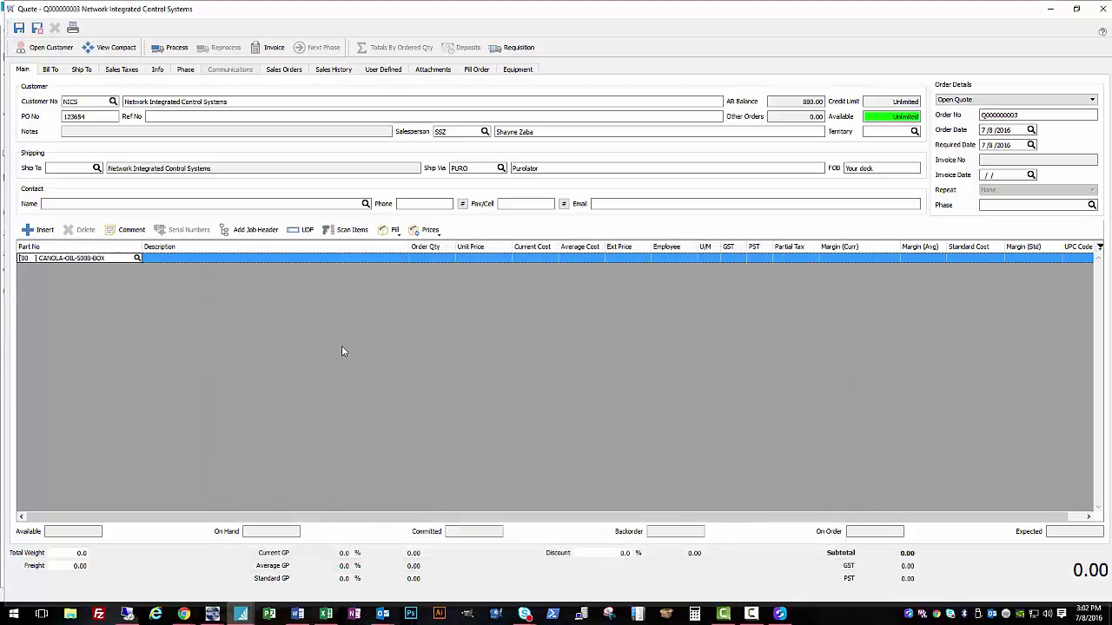
pyautogui.press('Tab')
pyautogui.write('20')
pyautogui.press('Tab')
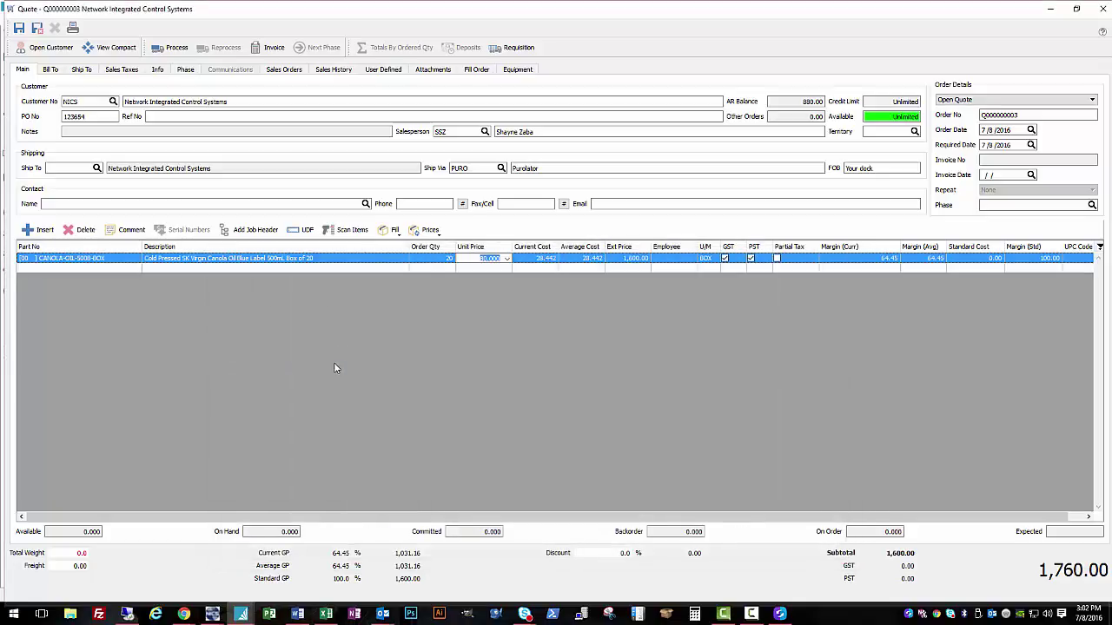
pyautogui.press('Return')
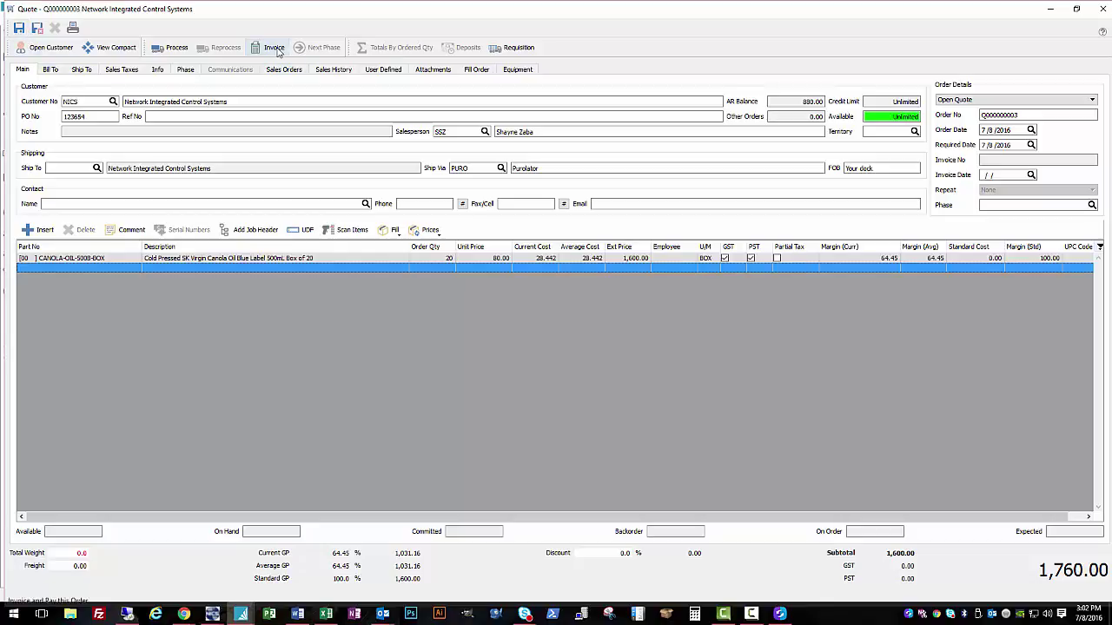
pyautogui.click(19, 28)
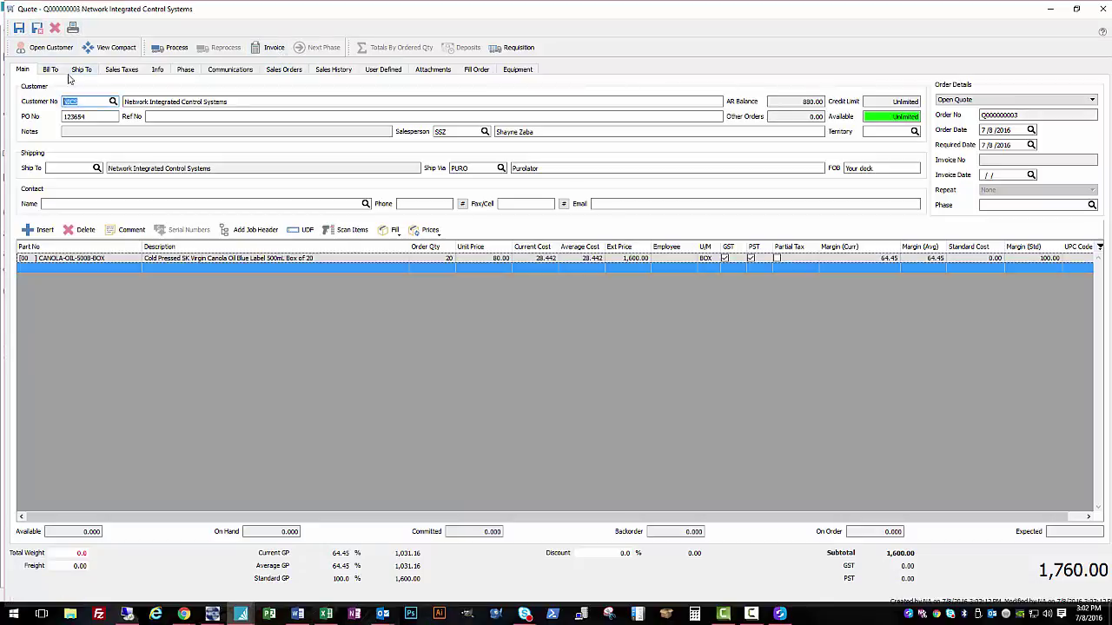
pyautogui.click(73, 28)
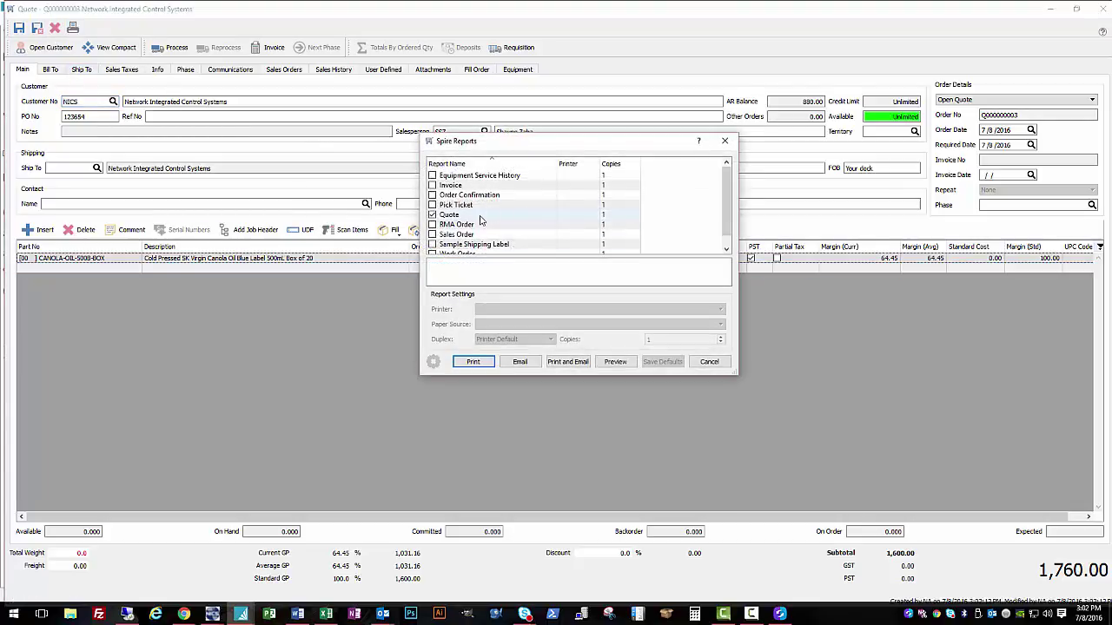
pyautogui.click(617, 363)
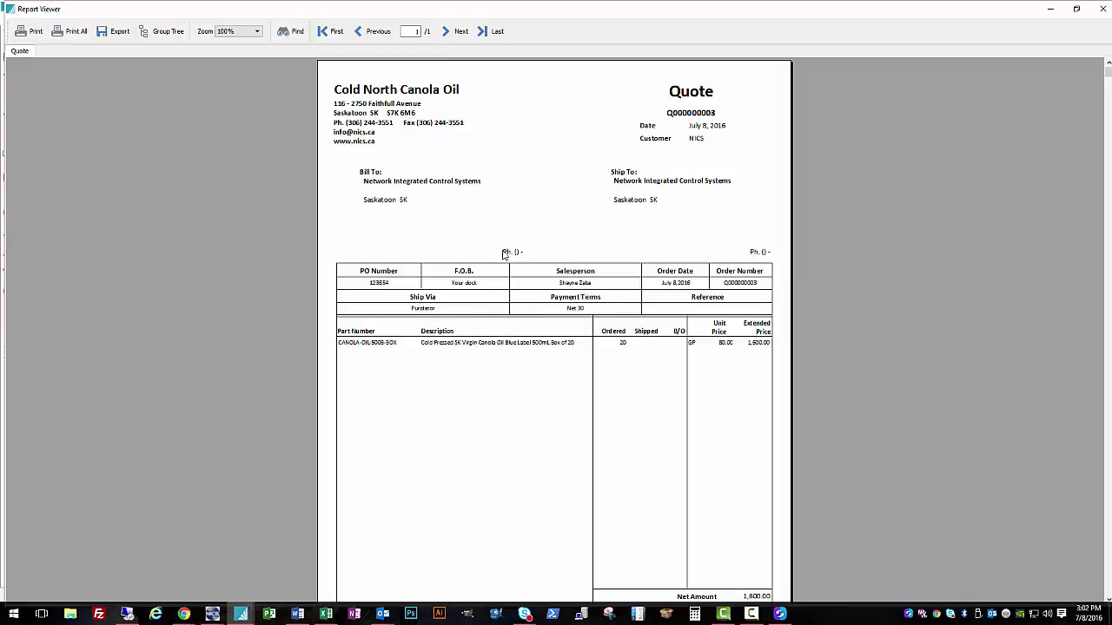
pyautogui.scroll(-1, 641, 311)
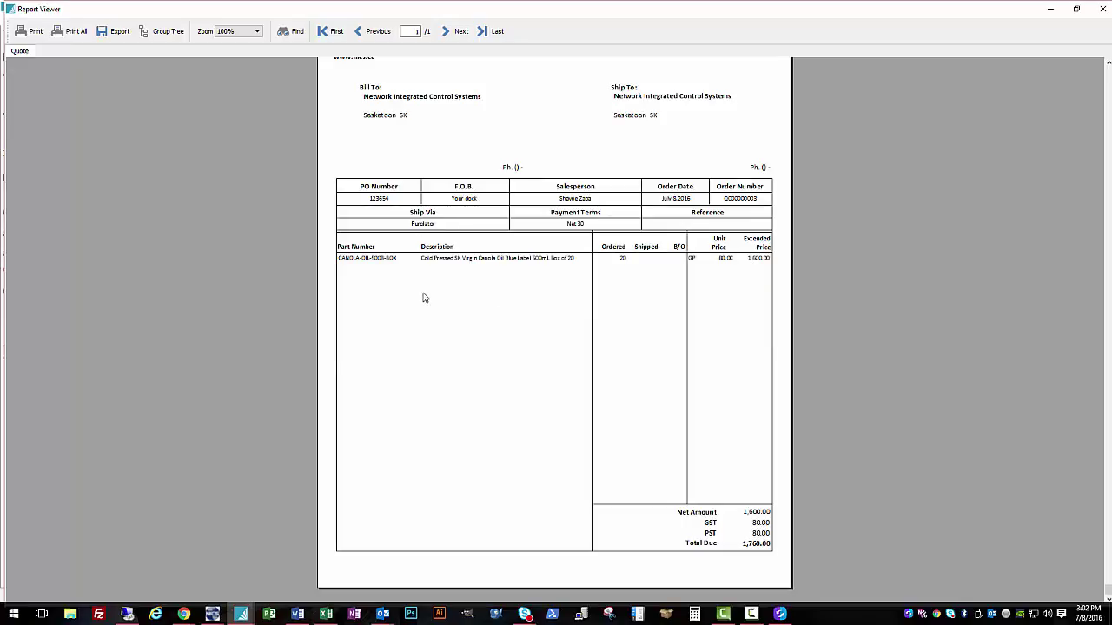
pyautogui.scroll(1, 667, 347)
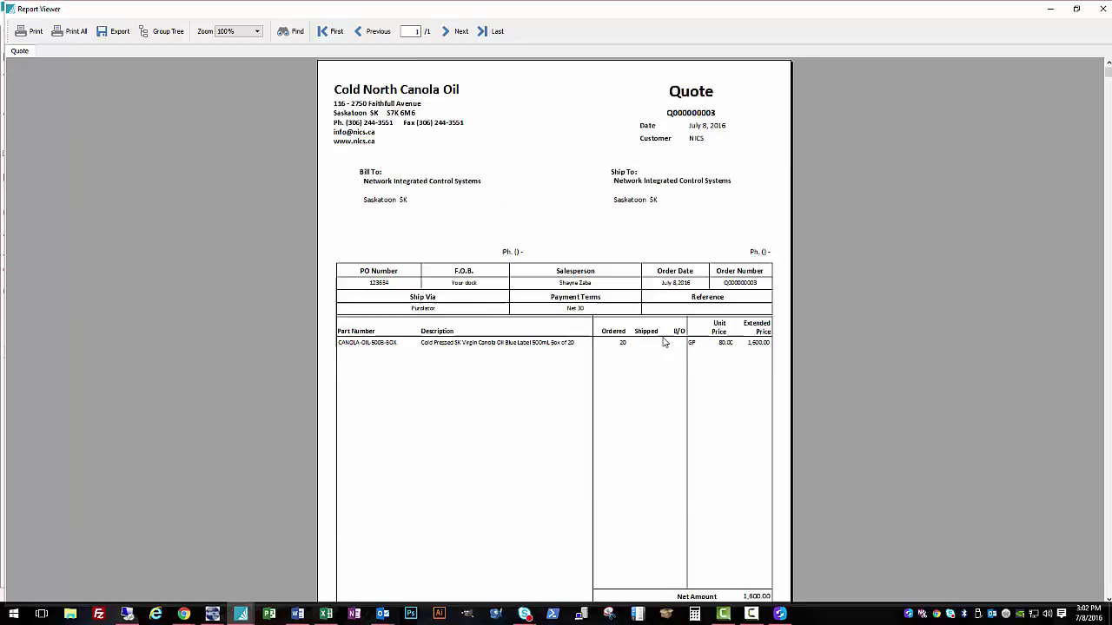
pyautogui.click(115, 35)
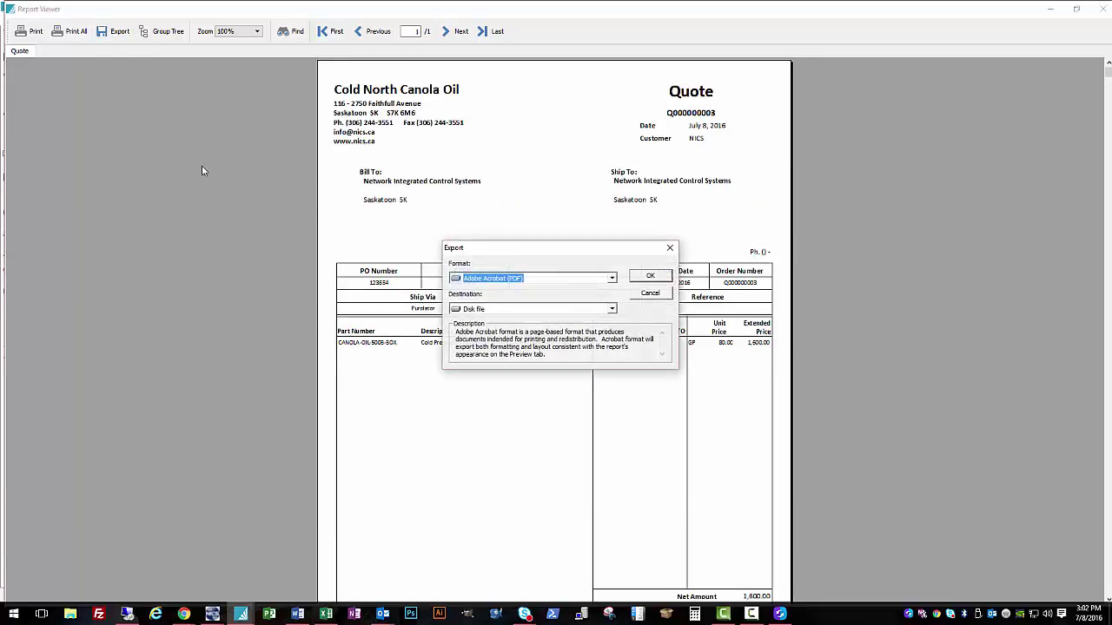
pyautogui.moveTo(489, 248); pyautogui.dragTo(142, 177)
pyautogui.click(306, 224)
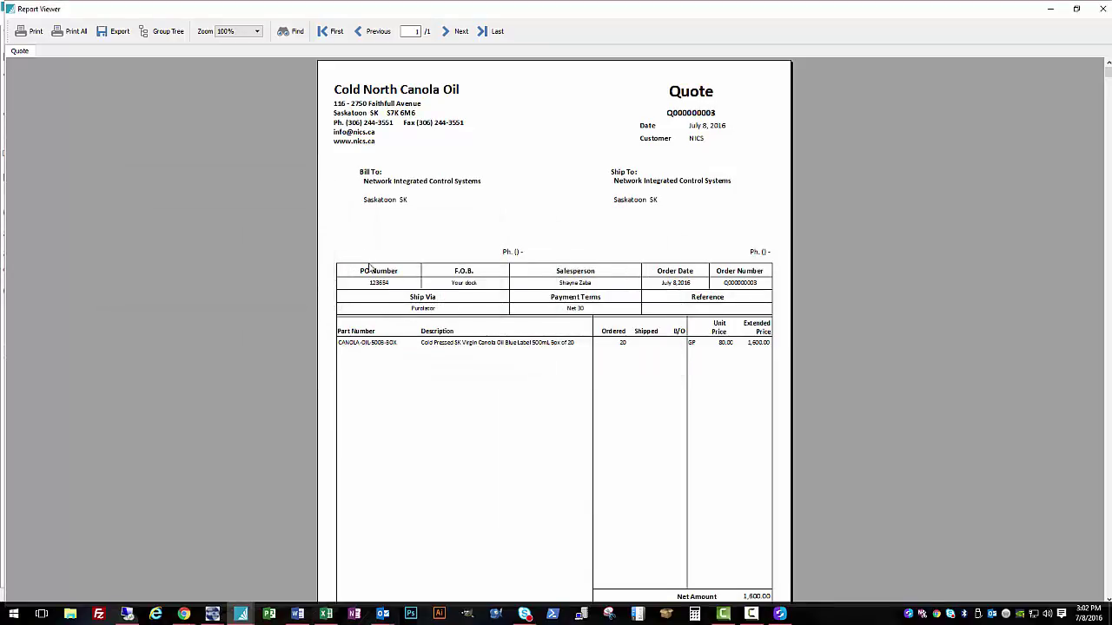
pyautogui.click(1099, 7)
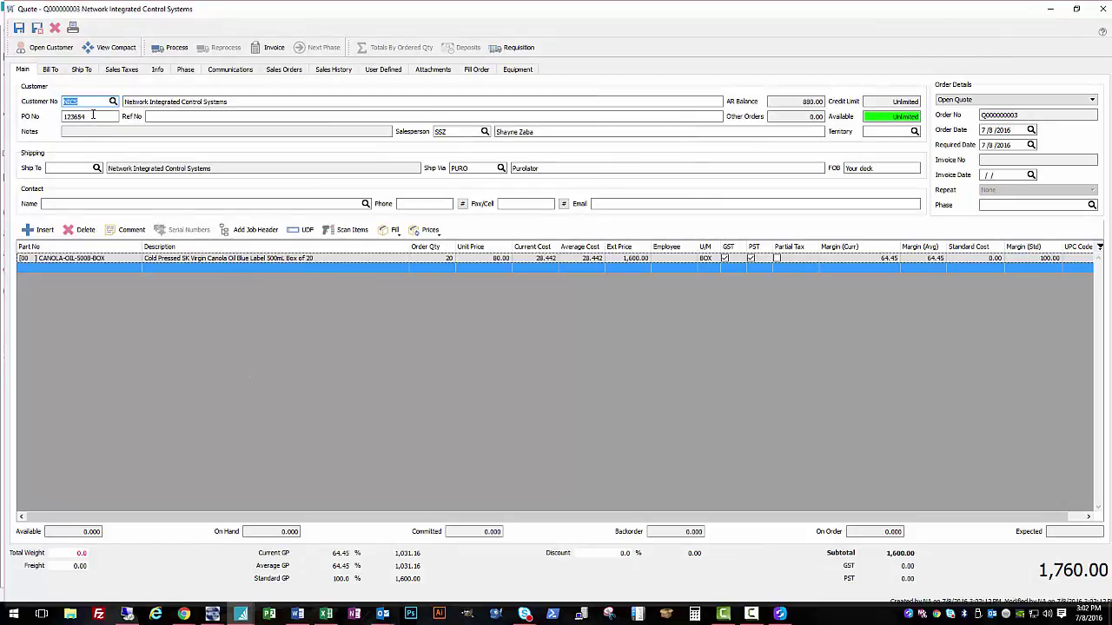
# Step: Start emailing the Quote report from Spire Reports with the Sales contact as recipient
pyautogui.click(74, 28)
pyautogui.click(517, 362)
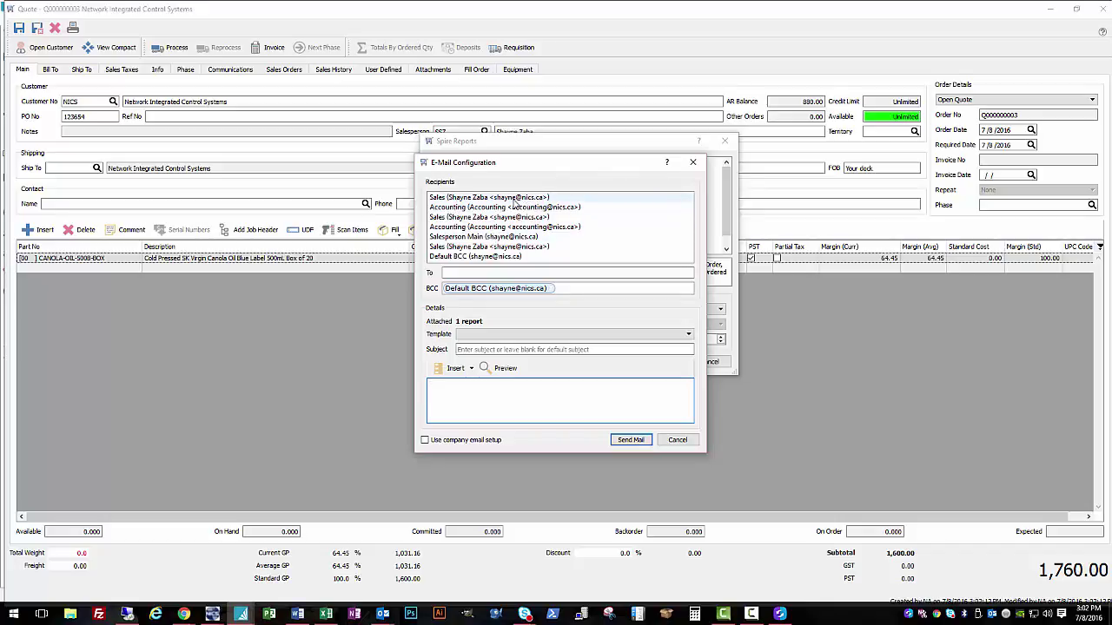
pyautogui.moveTo(512, 198); pyautogui.dragTo(479, 273)
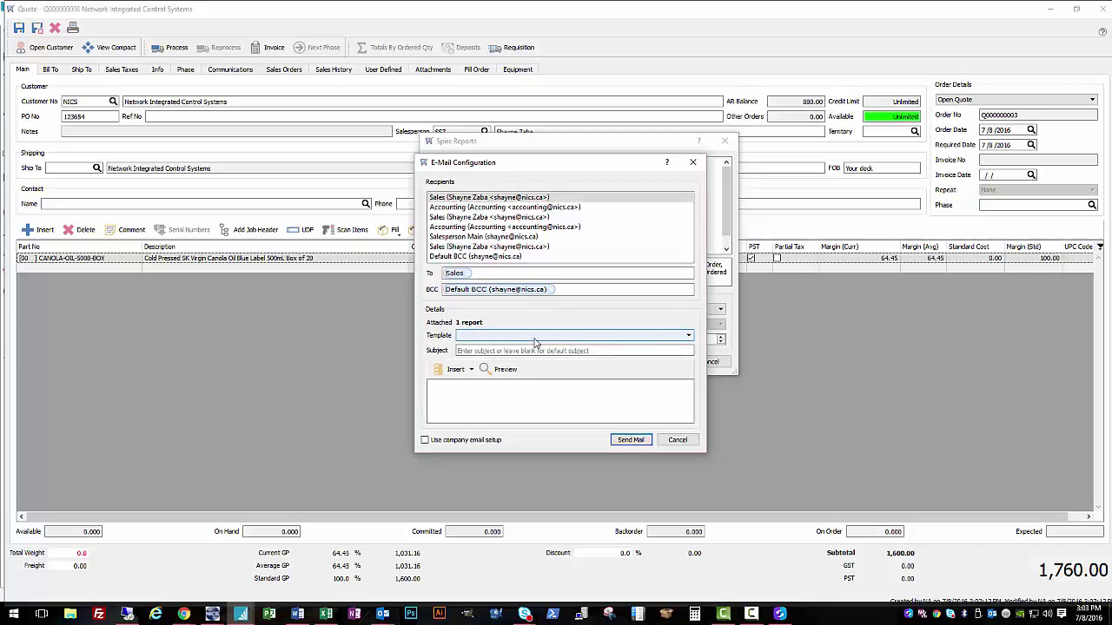
# Step: Apply the Quote Terms template and delete the salesperson signature parameter lines
pyautogui.click(524, 336)
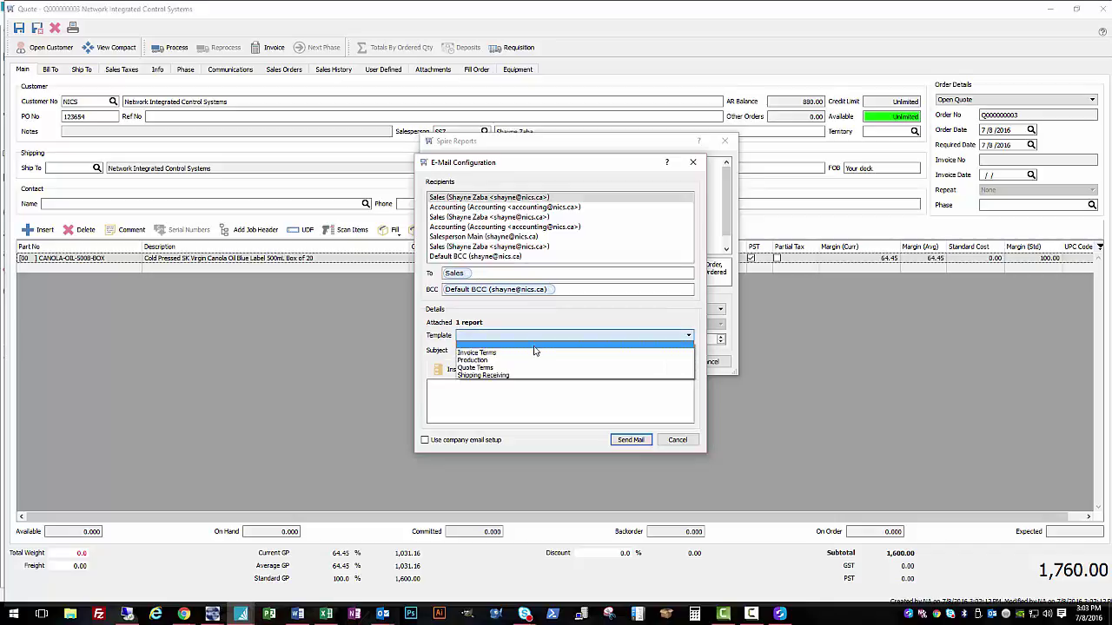
pyautogui.click(530, 337)
pyautogui.click(495, 337)
pyautogui.click(501, 369)
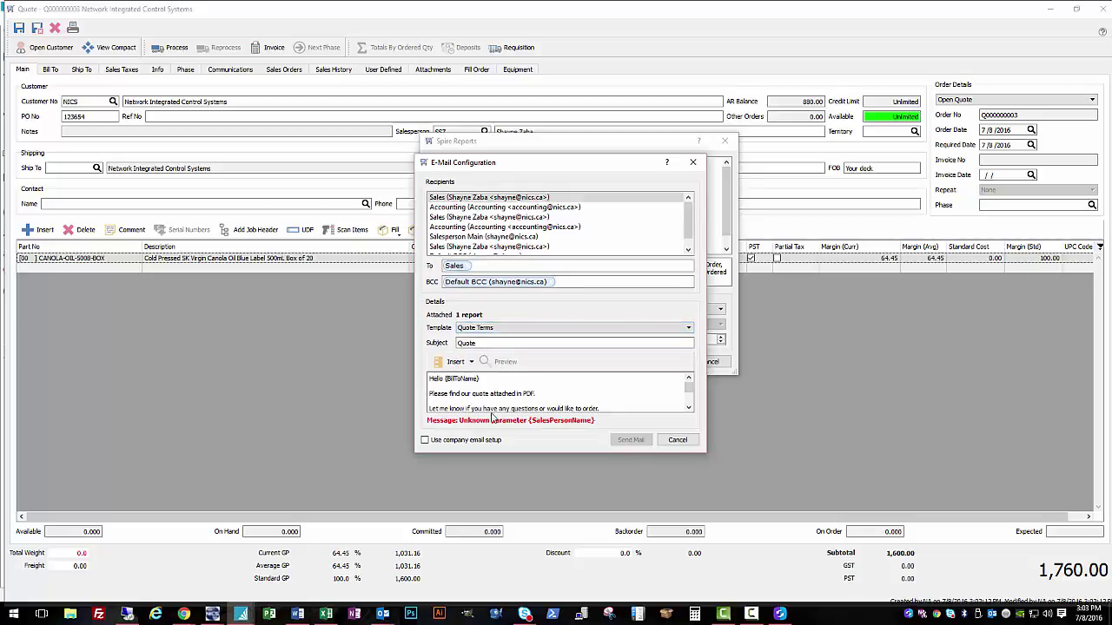
pyautogui.scroll(-3, 550, 396)
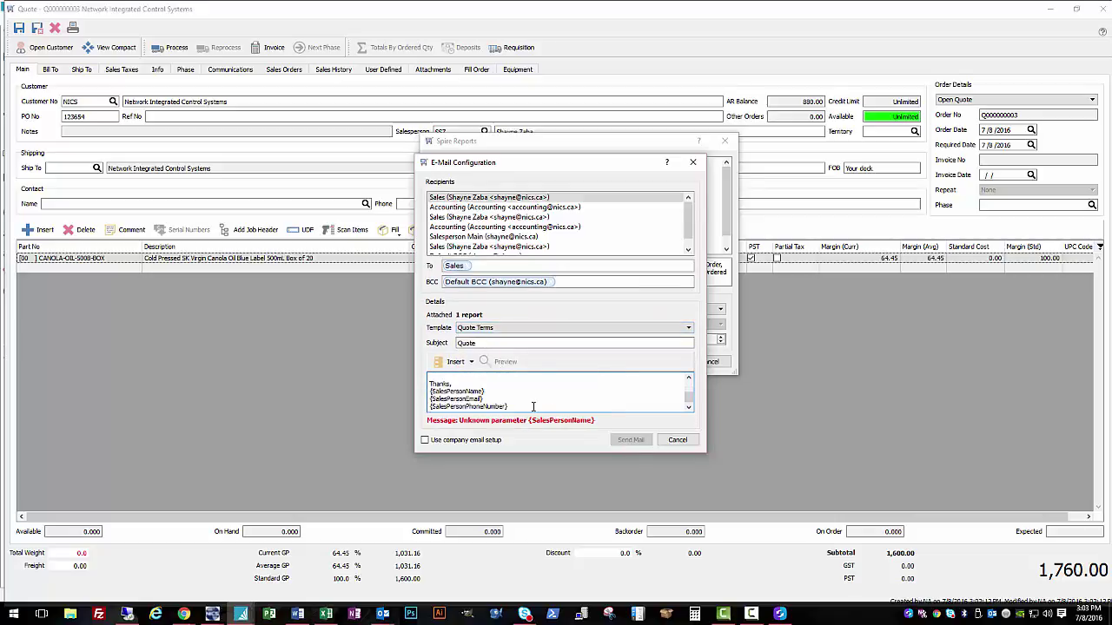
pyautogui.moveTo(533, 406); pyautogui.dragTo(431, 391)
pyautogui.press('BackSpace')
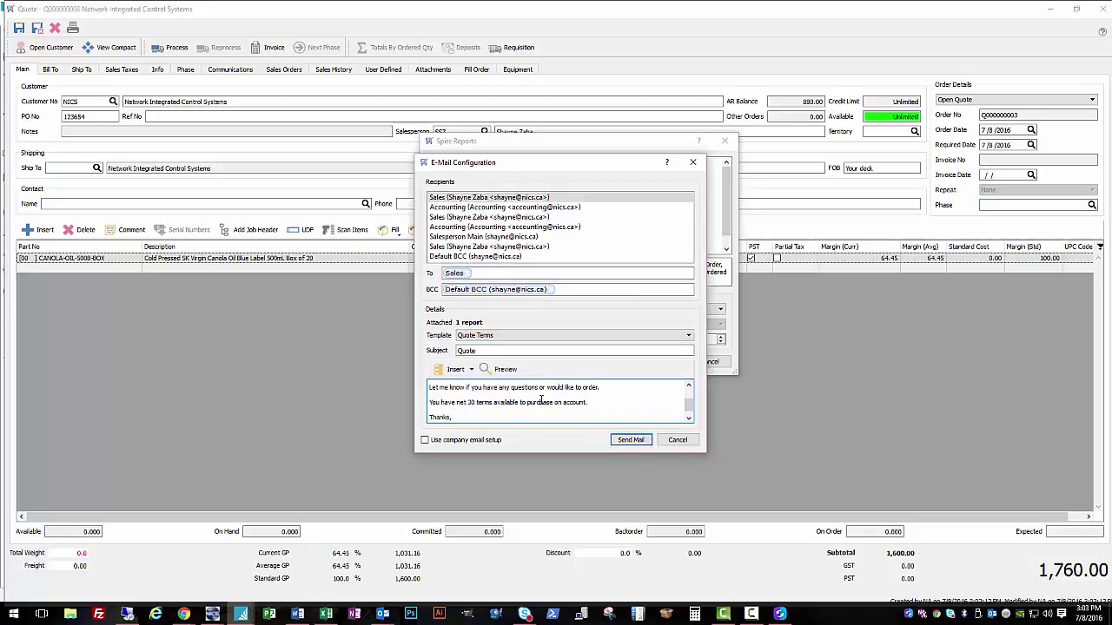
pyautogui.scroll(2, 534, 400)
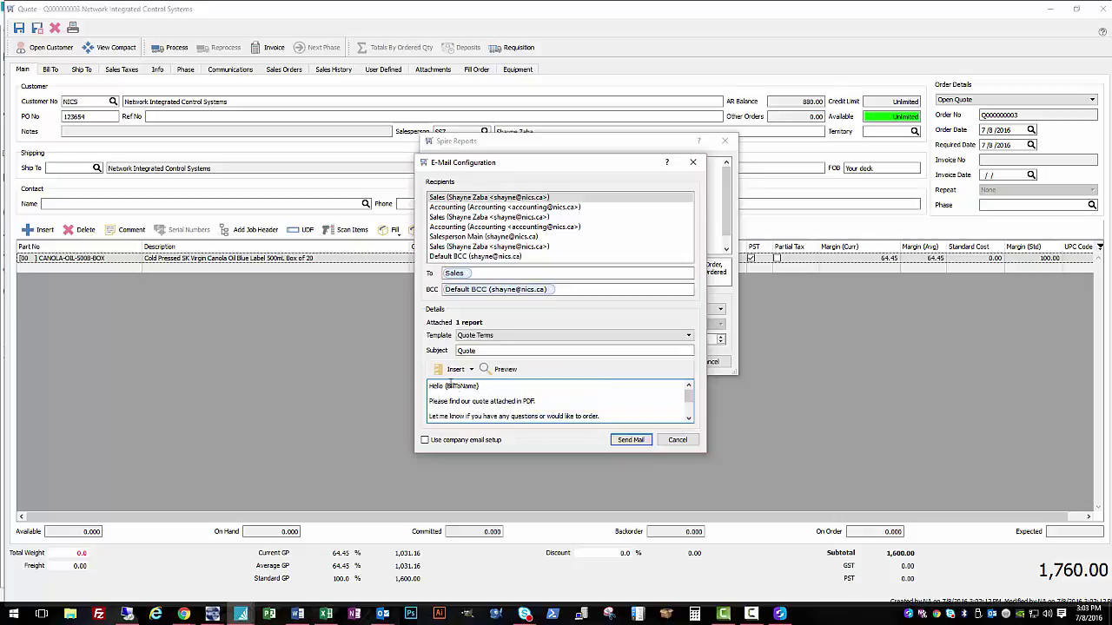
# Step: Replace {BillToName} in the greeting with the BillToContact1 field and preview the result
pyautogui.click(502, 370)
pyautogui.moveTo(445, 387); pyautogui.dragTo(558, 385)
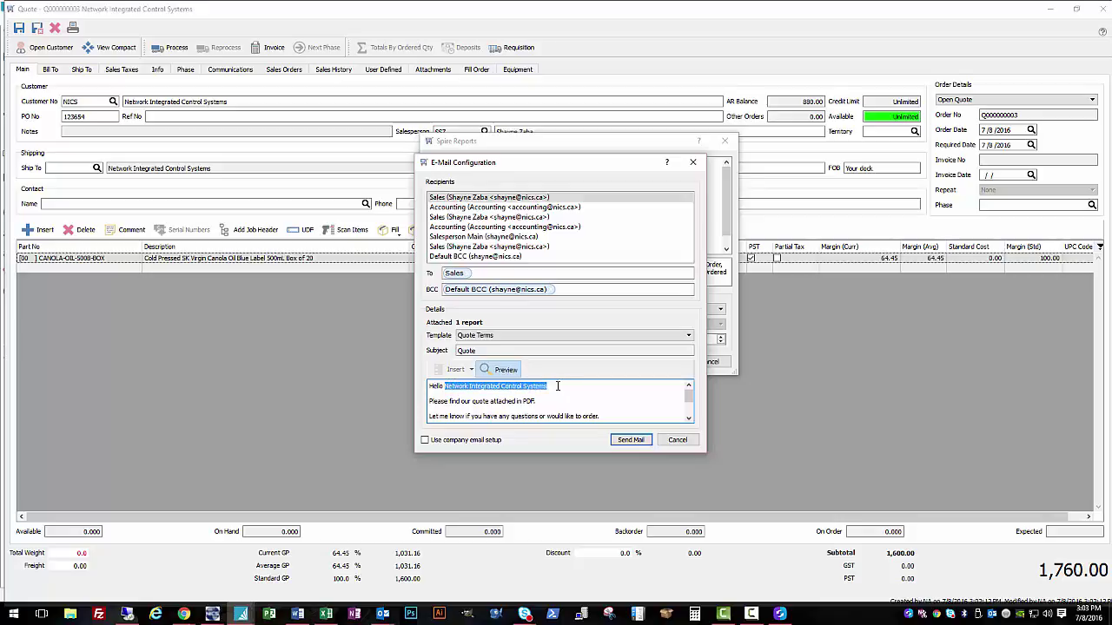
pyautogui.click(499, 370)
pyautogui.moveTo(451, 386); pyautogui.dragTo(494, 385)
pyautogui.press('BackSpace')
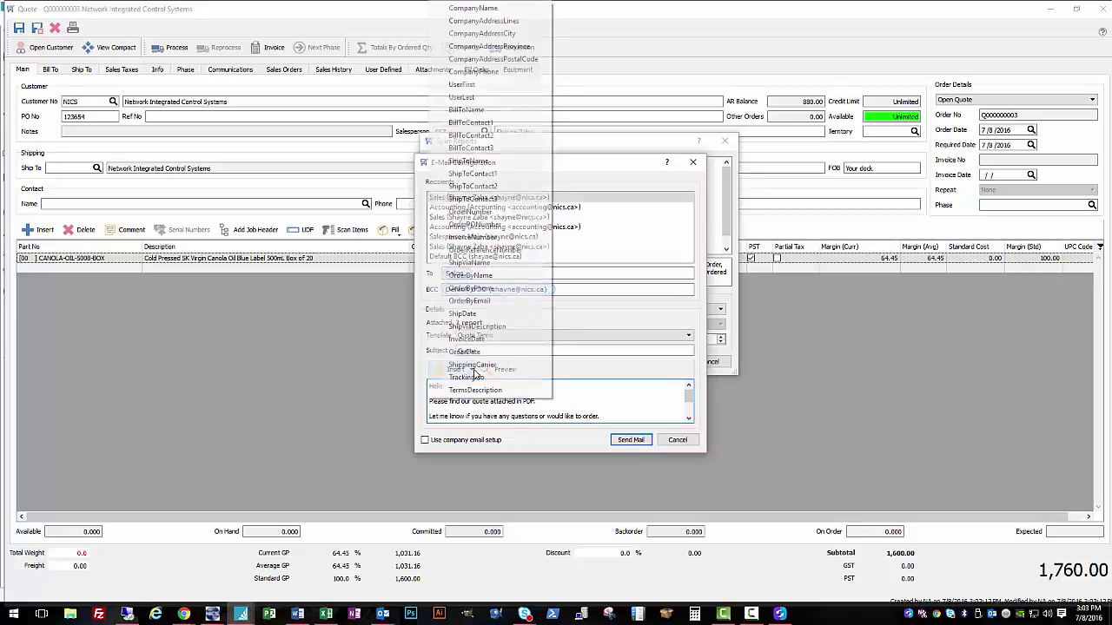
pyautogui.click(469, 369)
pyautogui.click(487, 122)
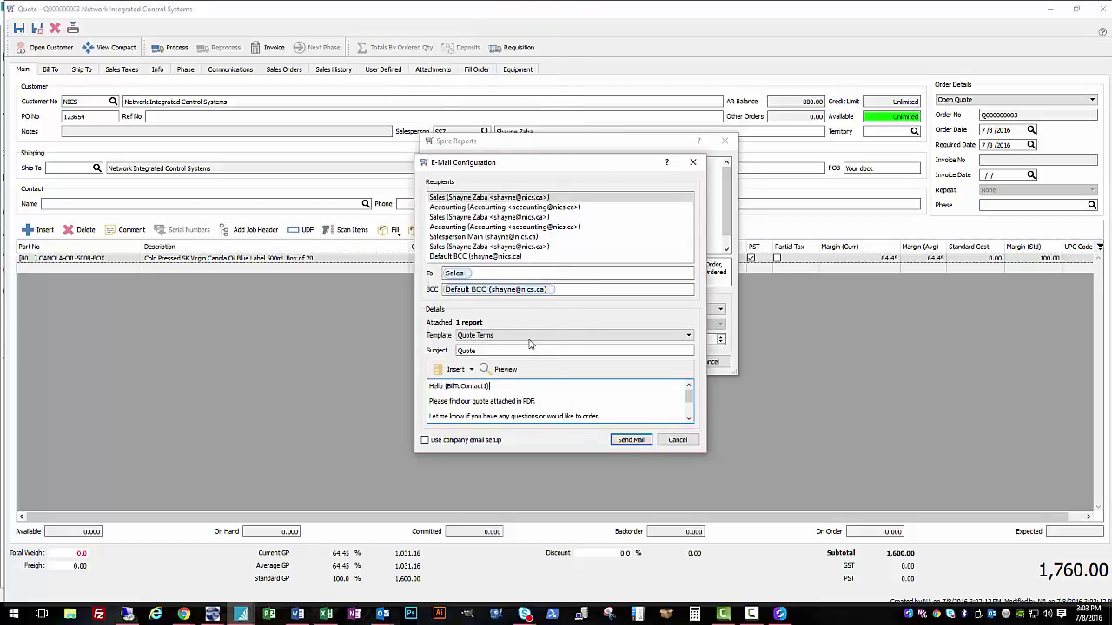
pyautogui.click(504, 370)
pyautogui.click(507, 373)
pyautogui.scroll(-2, 502, 400)
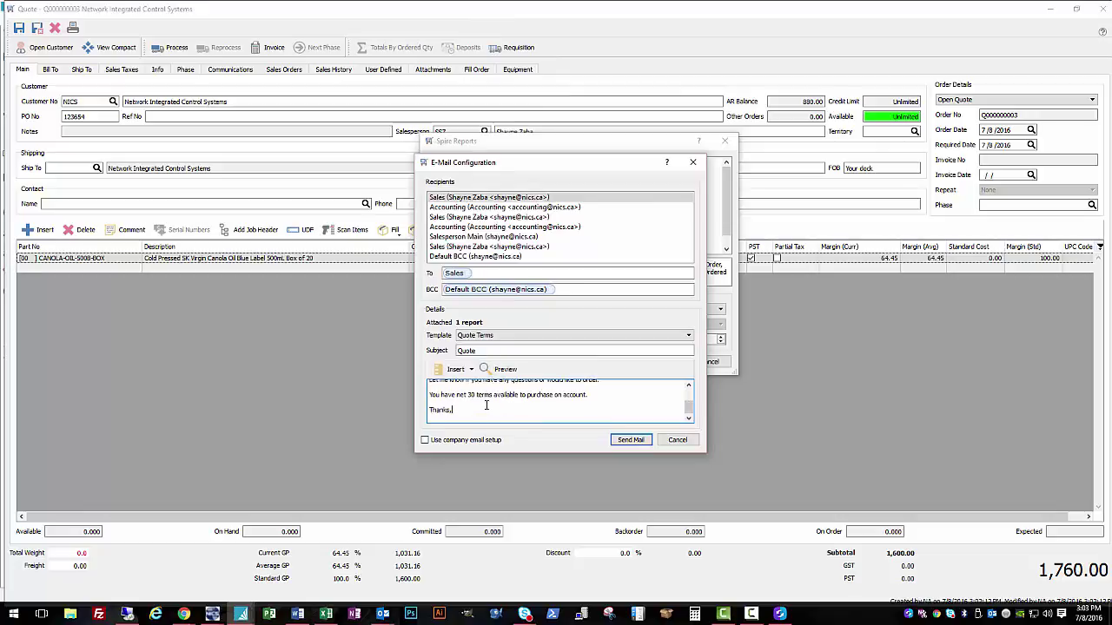
pyautogui.scroll(3, 487, 405)
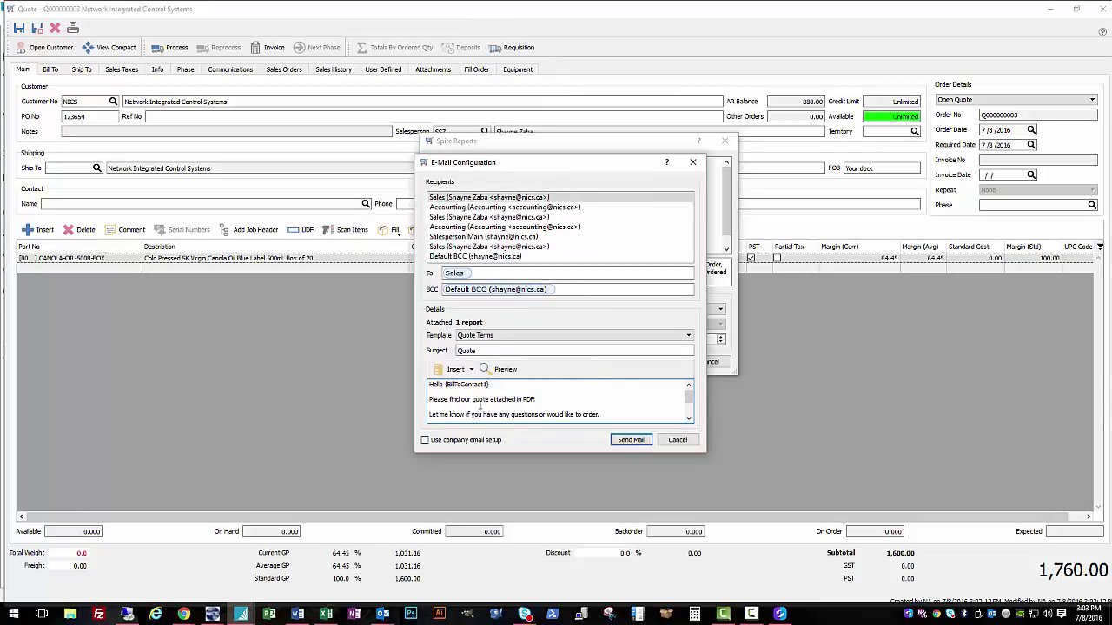
pyautogui.scroll(-3, 479, 401)
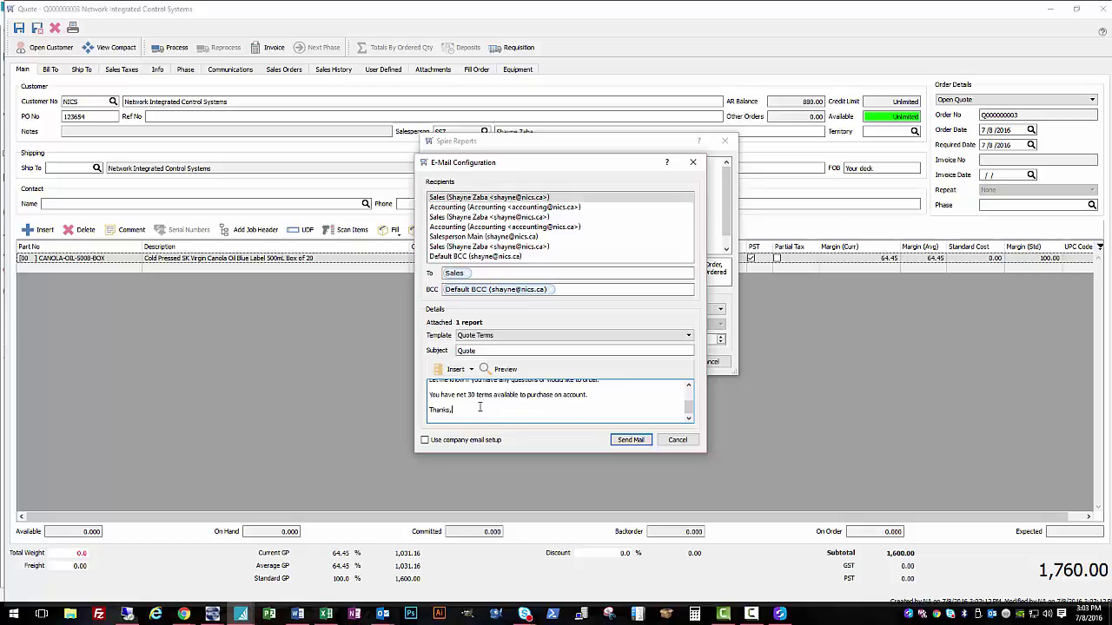
pyautogui.scroll(3, 493, 400)
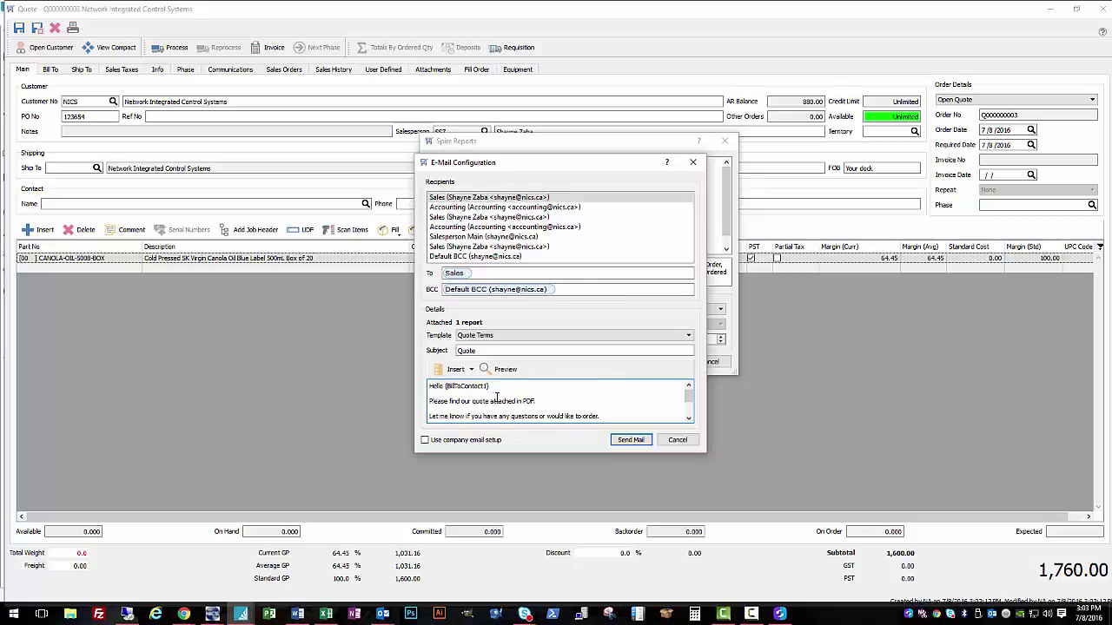
pyautogui.scroll(-3, 489, 395)
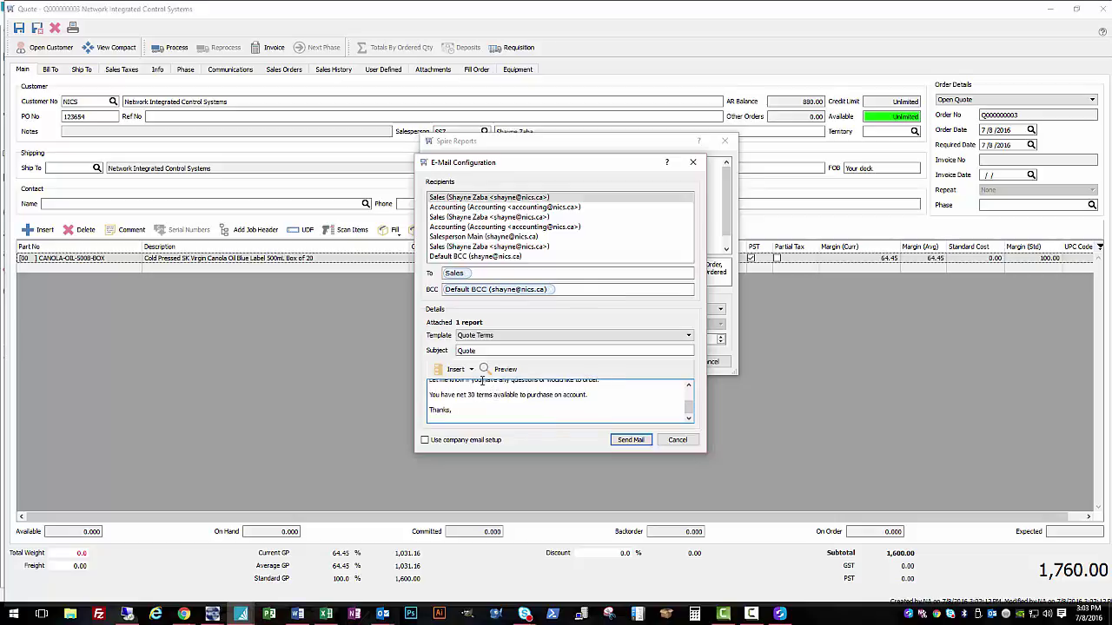
pyautogui.scroll(3, 563, 399)
pyautogui.scroll(-3, 563, 399)
# Step: Send the quote email, review the delivered Quote entry, and dismiss the confirmation
pyautogui.click(630, 439)
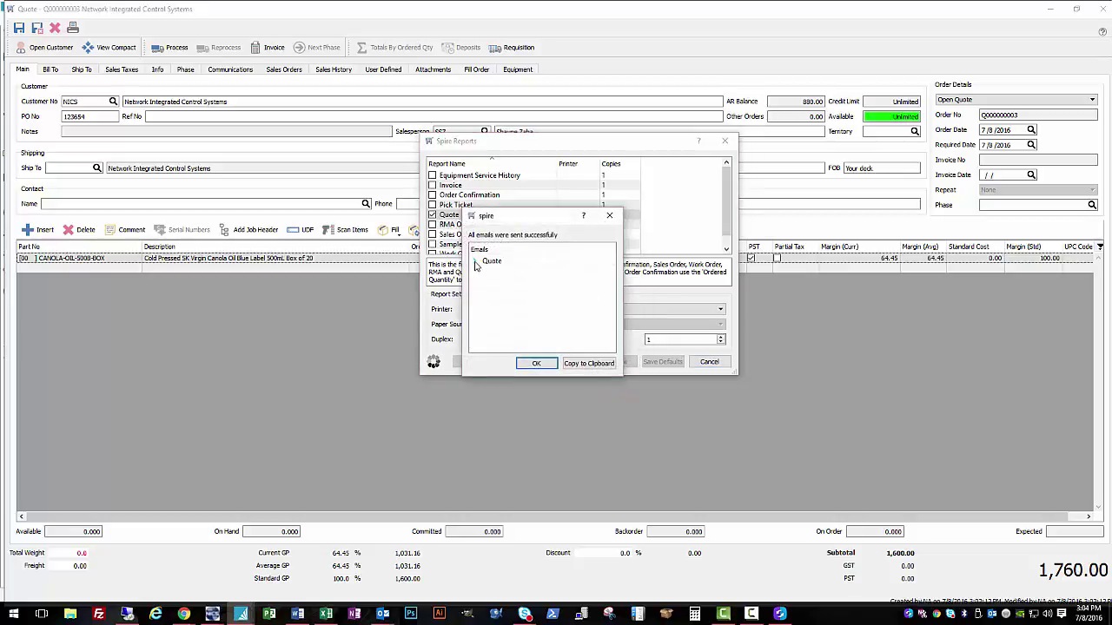
pyautogui.click(475, 261)
pyautogui.scroll(-5, 533, 274)
pyautogui.scroll(3, 548, 304)
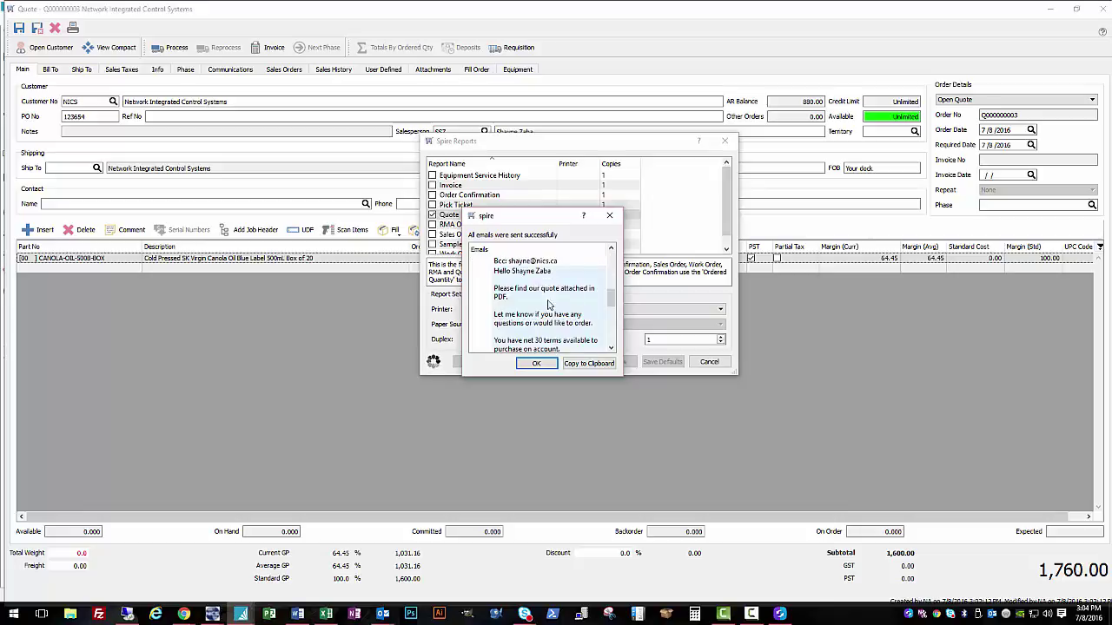
pyautogui.click(536, 363)
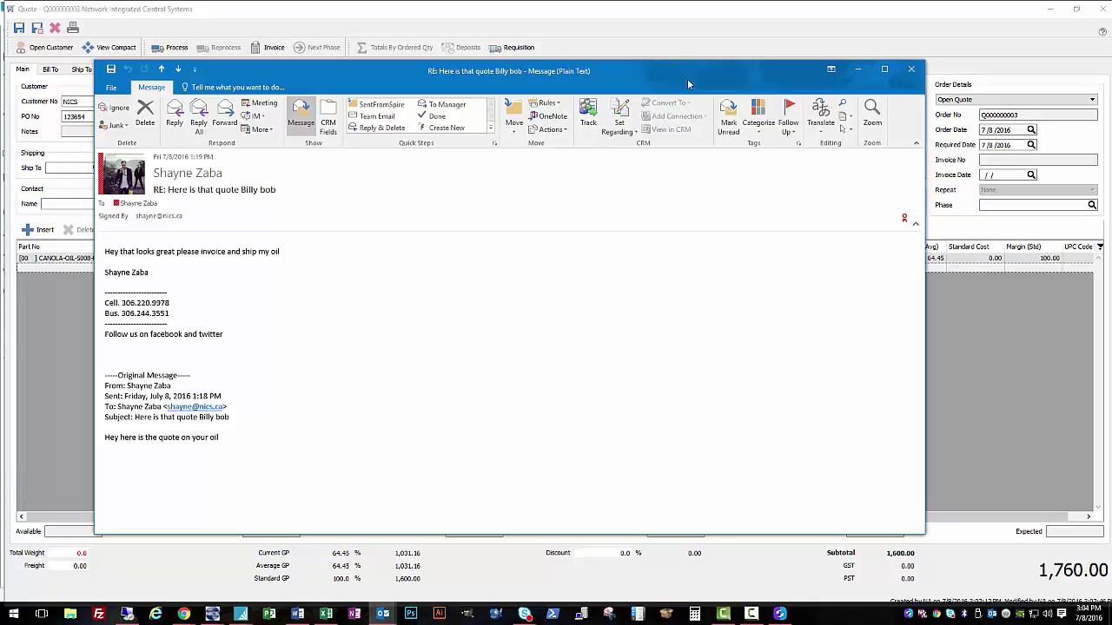
# Step: Move the customer's reply message aside to reveal the Spire quote
pyautogui.moveTo(686, 83); pyautogui.dragTo(1111, 173)
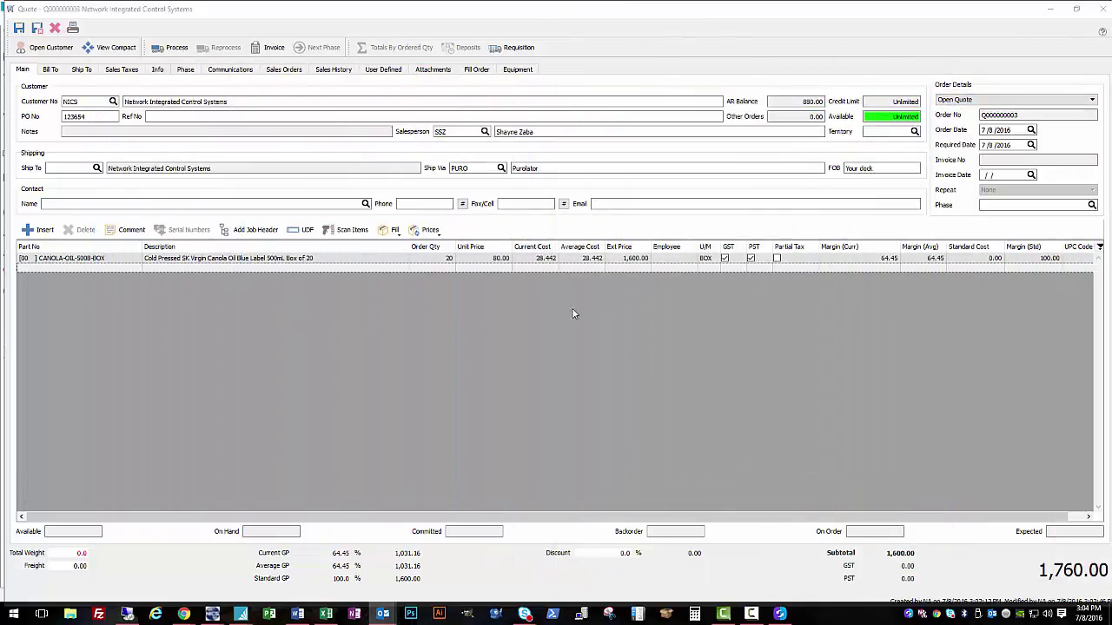
# Step: Change the quote to an Open Sales Order with B/O Qty 20, then reopen it
pyautogui.click(519, 330)
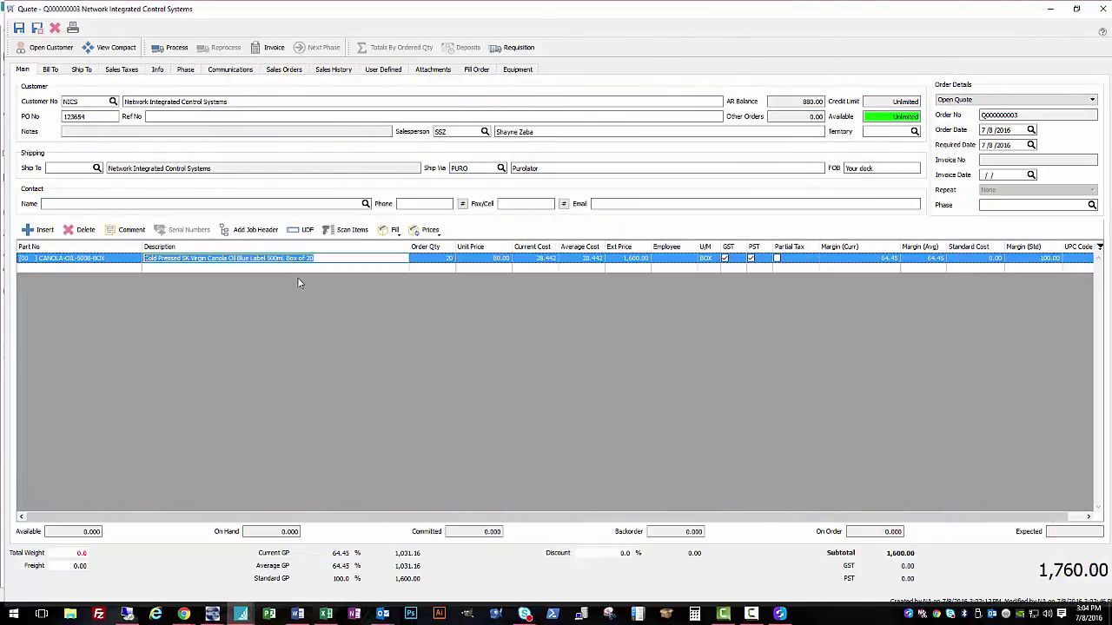
pyautogui.click(356, 260)
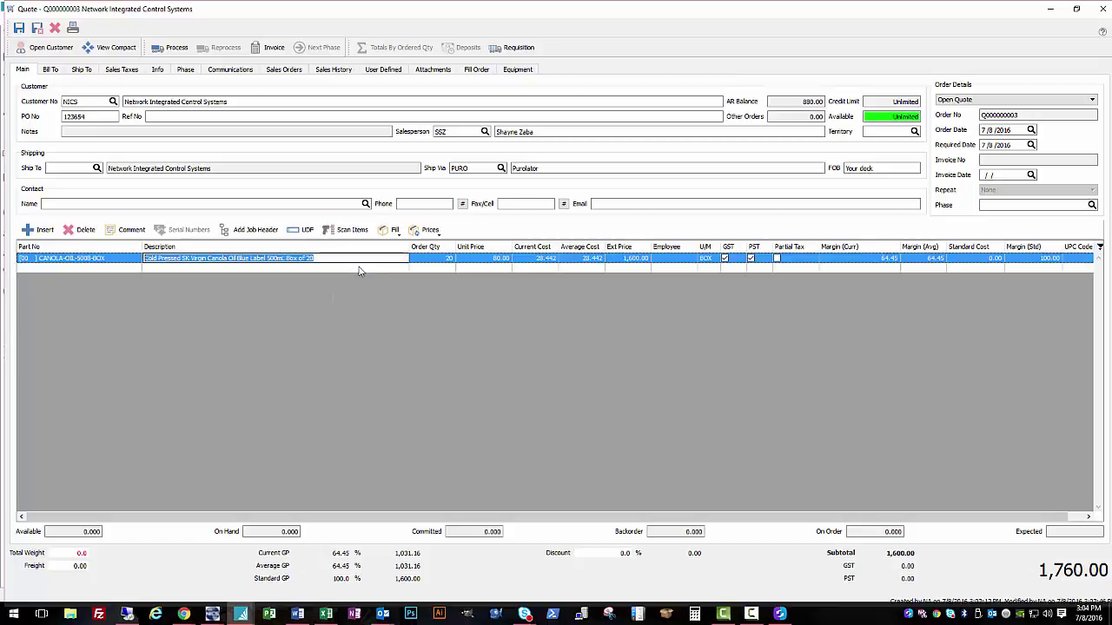
pyautogui.click(958, 102)
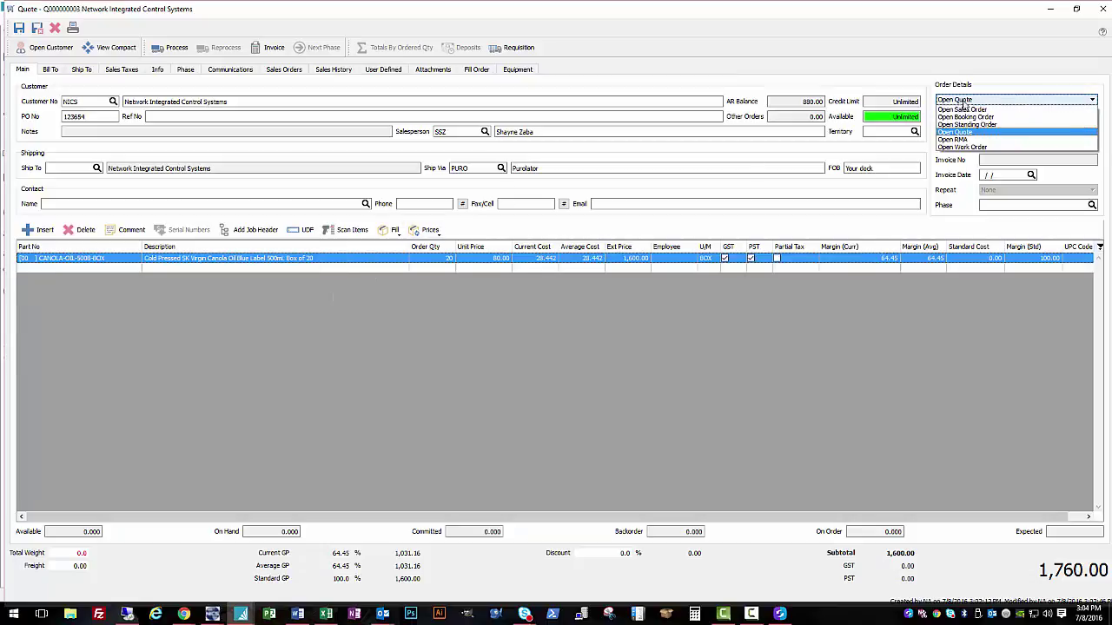
pyautogui.click(999, 130)
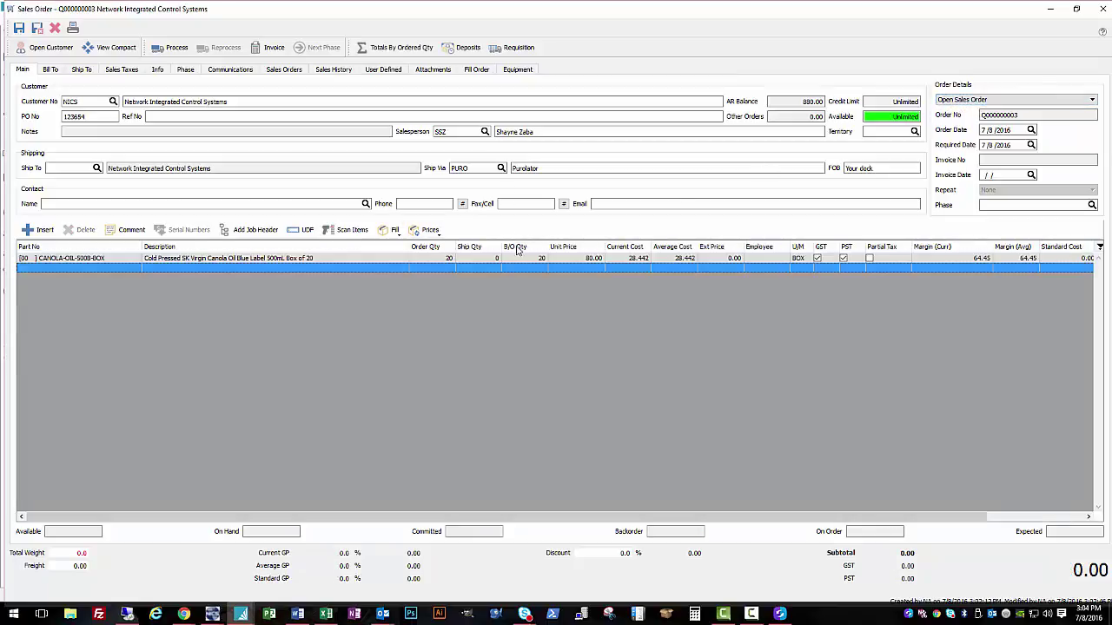
pyautogui.click(520, 258)
pyautogui.click(513, 300)
pyautogui.click(37, 27)
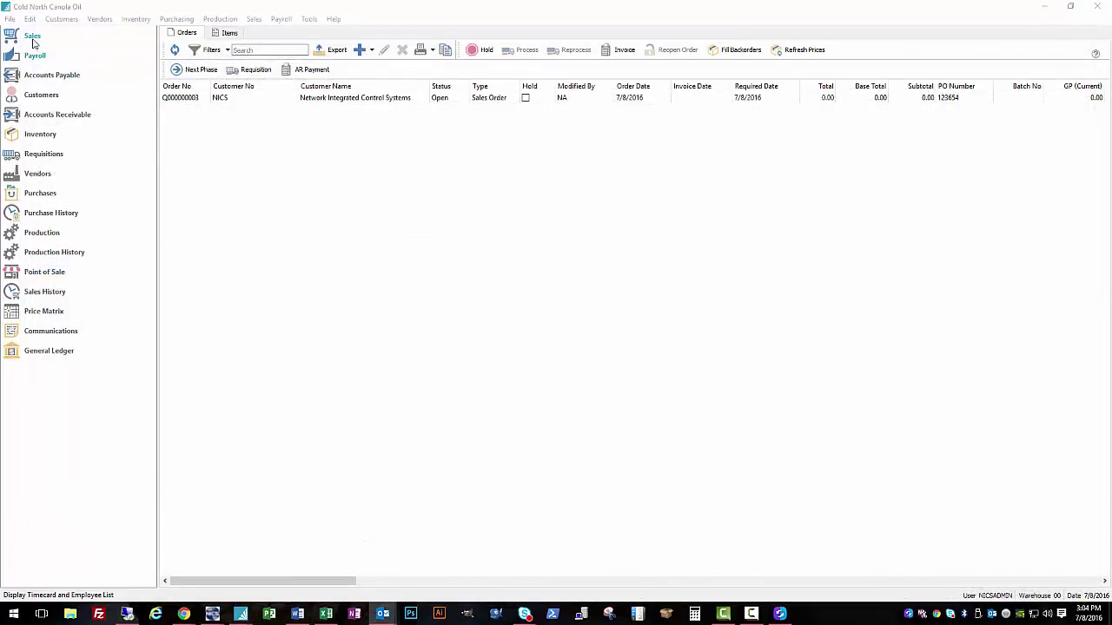
pyautogui.click(372, 99)
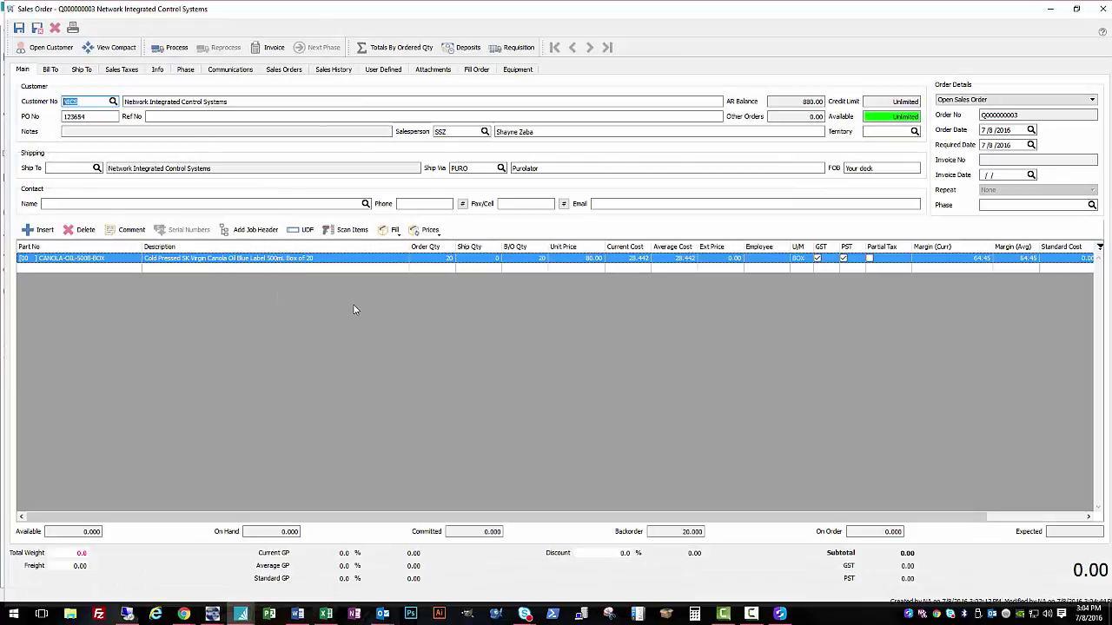
# Step: Requisition the 20 backordered boxes as a Production Order and close the requisition
pyautogui.click(514, 50)
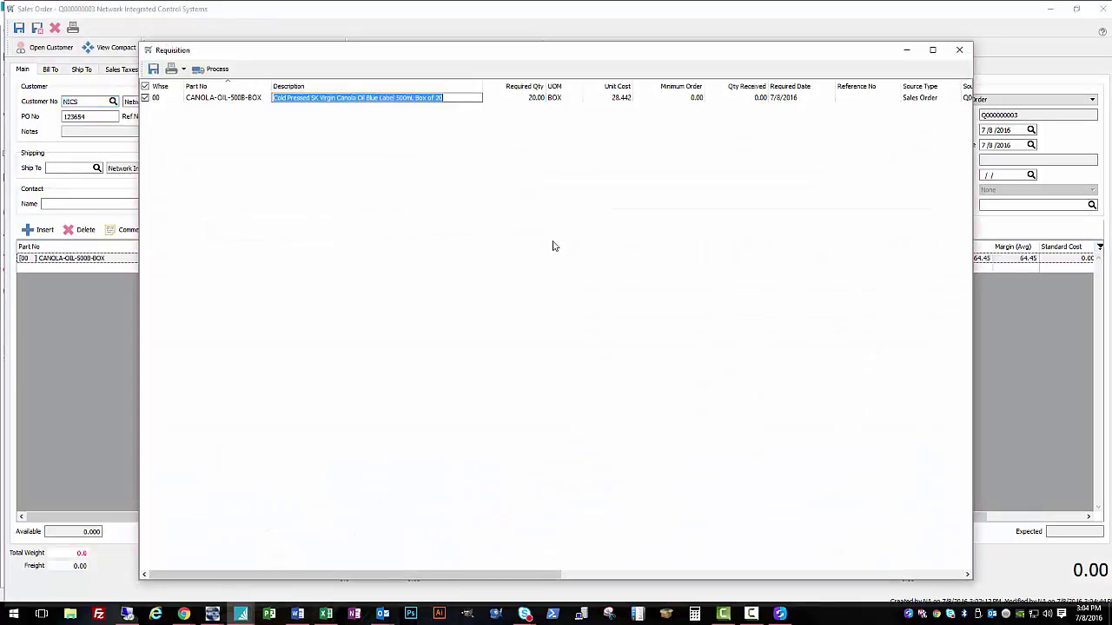
pyautogui.click(566, 227)
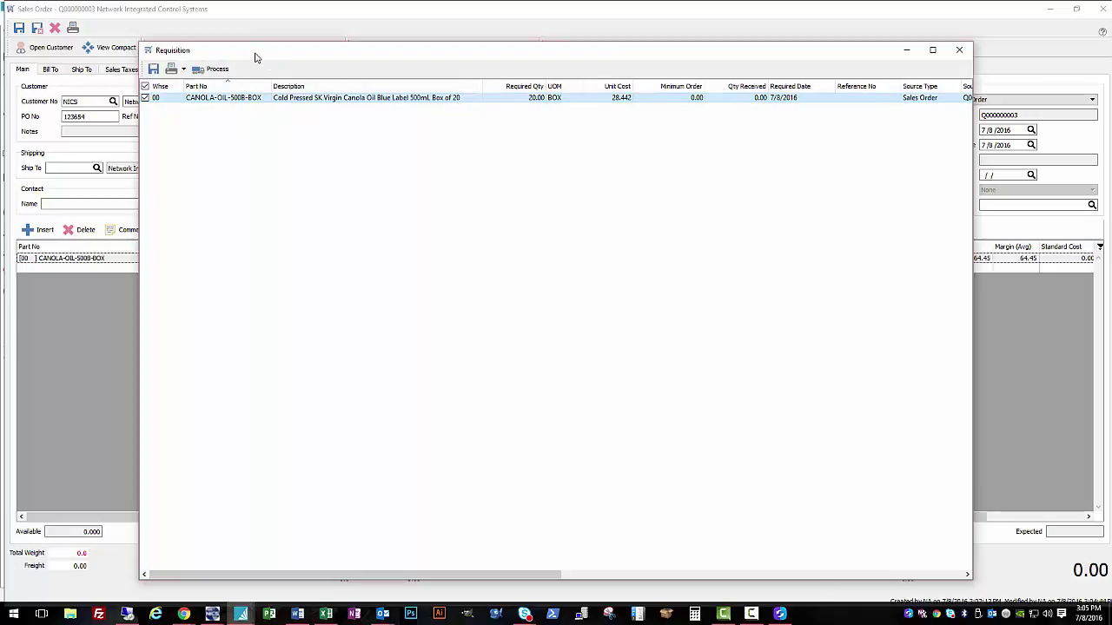
pyautogui.moveTo(255, 54); pyautogui.dragTo(249, 55)
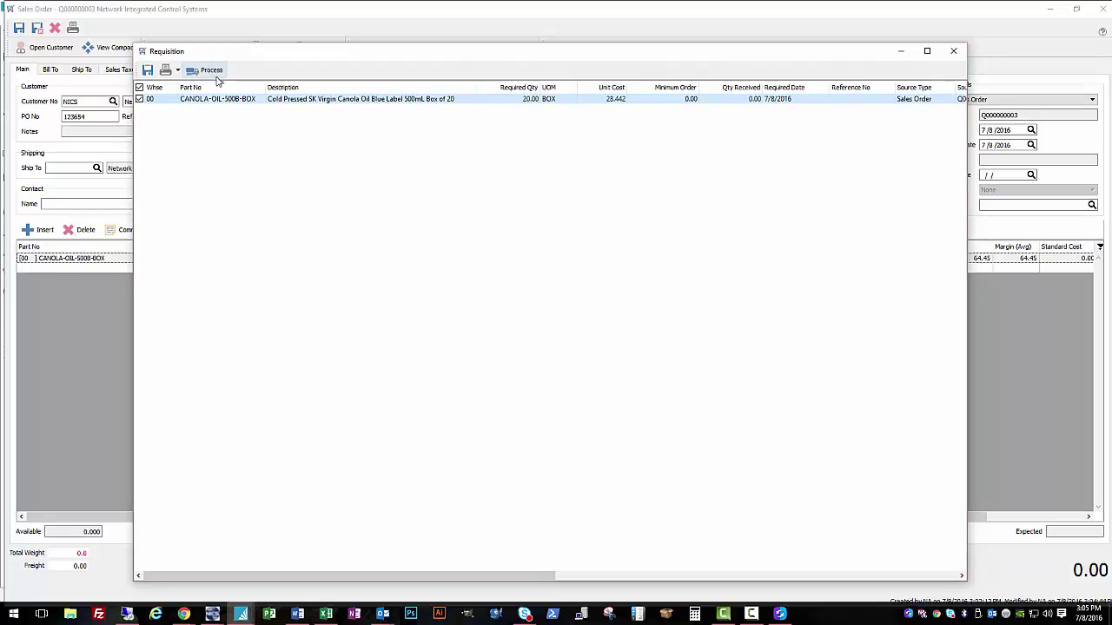
pyautogui.moveTo(461, 575); pyautogui.dragTo(623, 577)
pyautogui.click(483, 99)
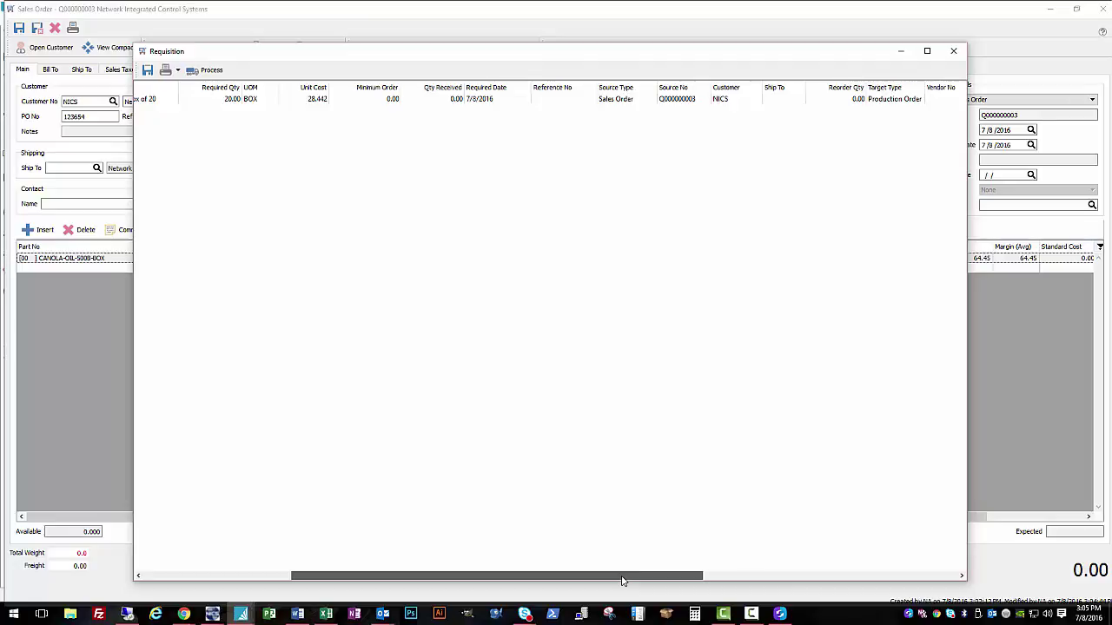
pyautogui.moveTo(622, 580); pyautogui.dragTo(825, 566)
pyautogui.click(482, 101)
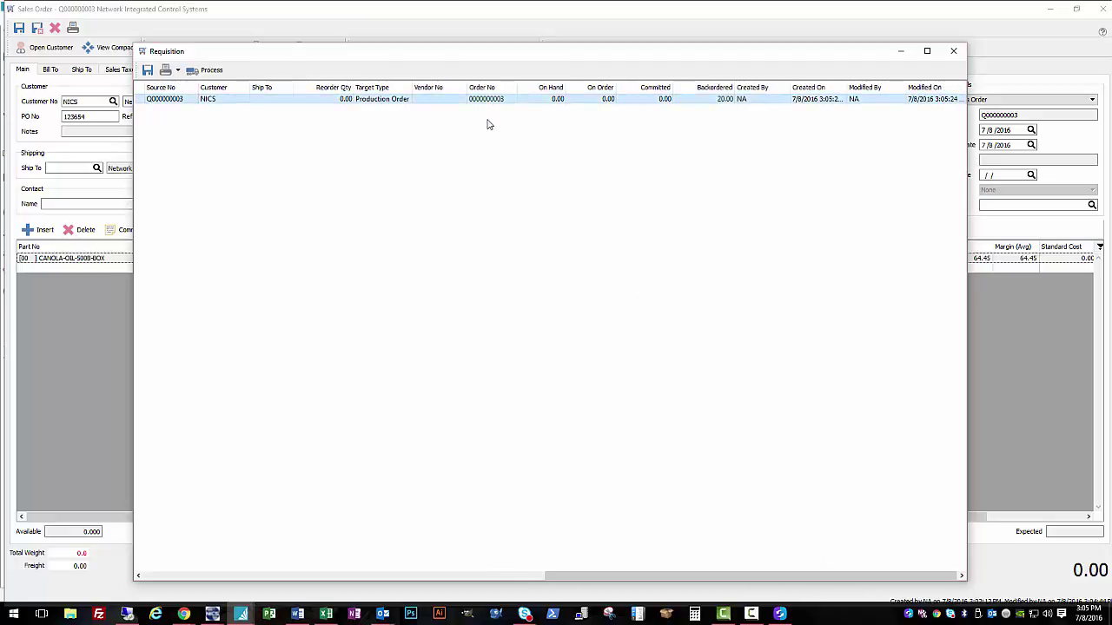
pyautogui.click(954, 52)
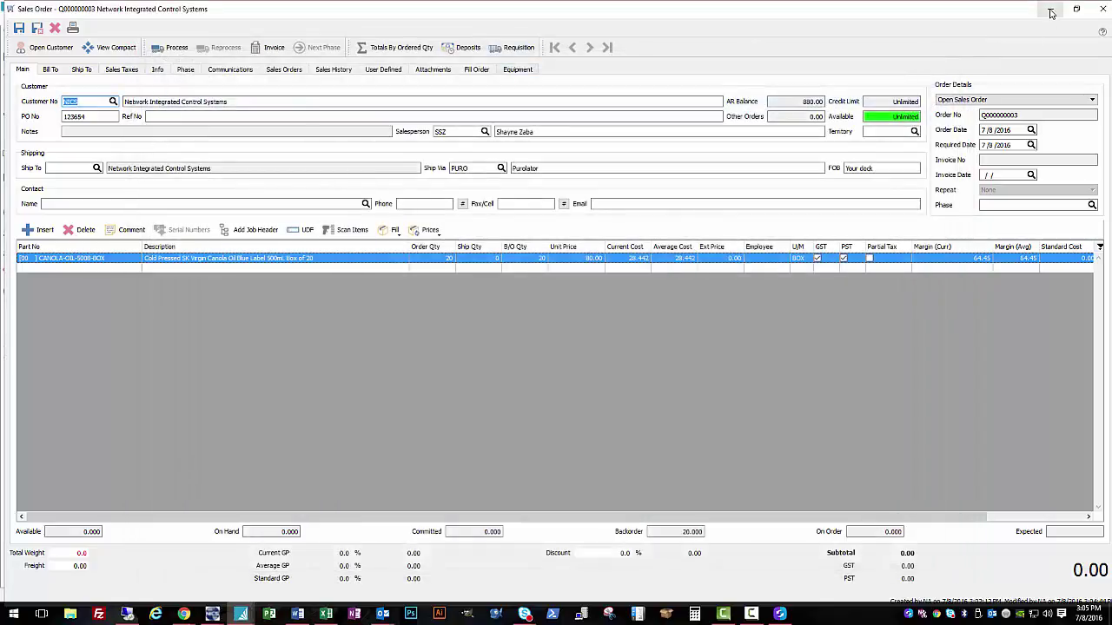
# Step: Open the canola oil production order from the Production list
pyautogui.click(1103, 10)
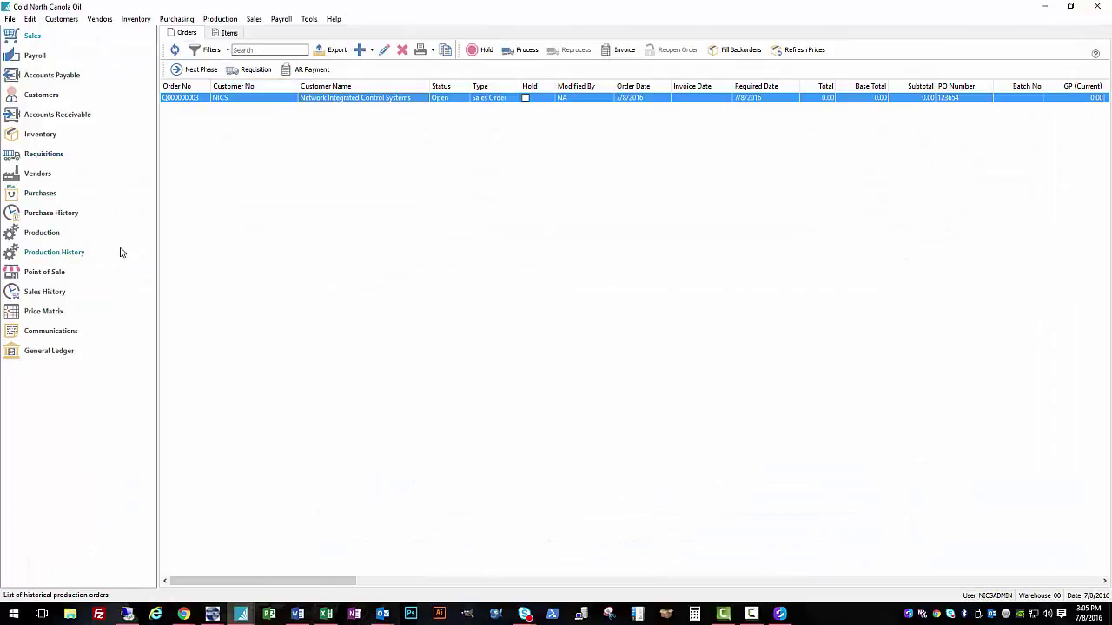
pyautogui.click(39, 243)
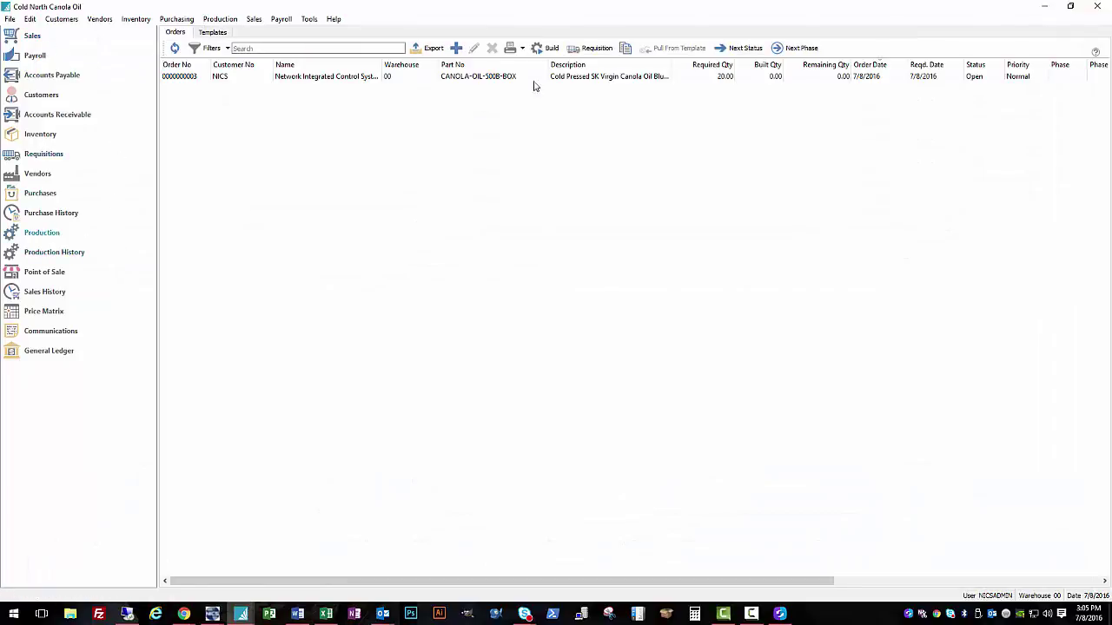
pyautogui.click(549, 79)
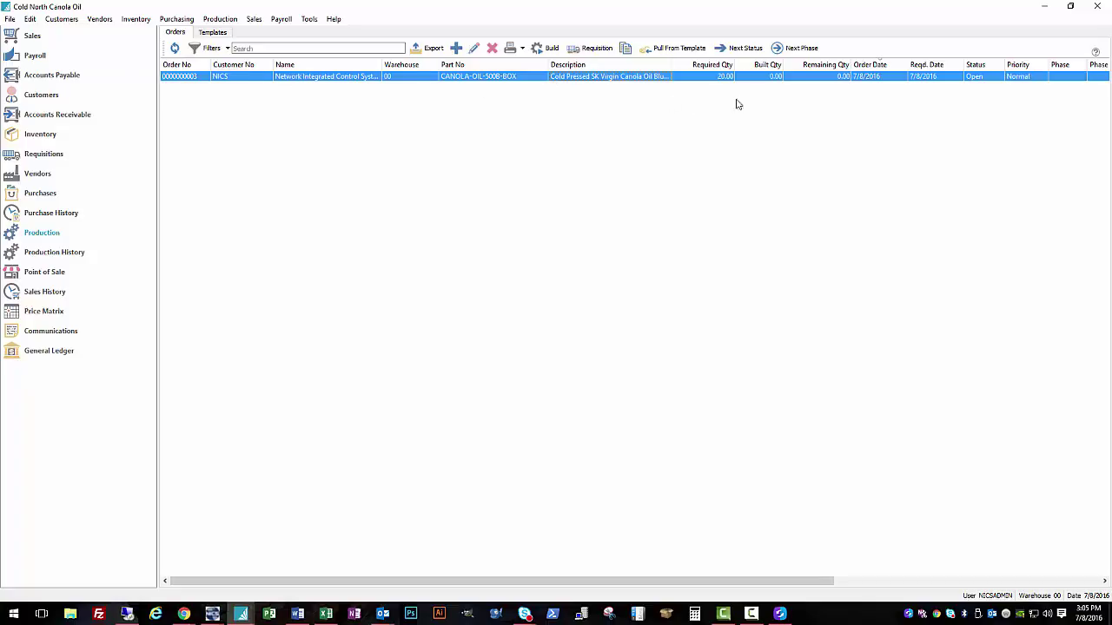
pyautogui.doubleClick(501, 76)
# Step: Review the linked sales order, customer PO and component lines, then requisition the components
pyautogui.doubleClick(330, 123)
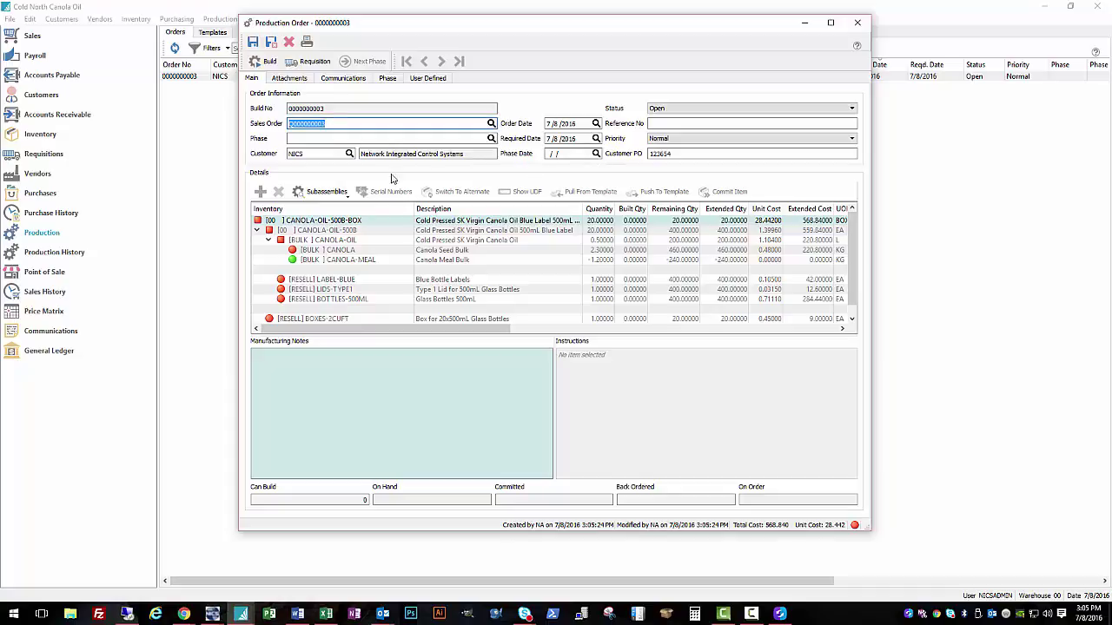
pyautogui.doubleClick(691, 154)
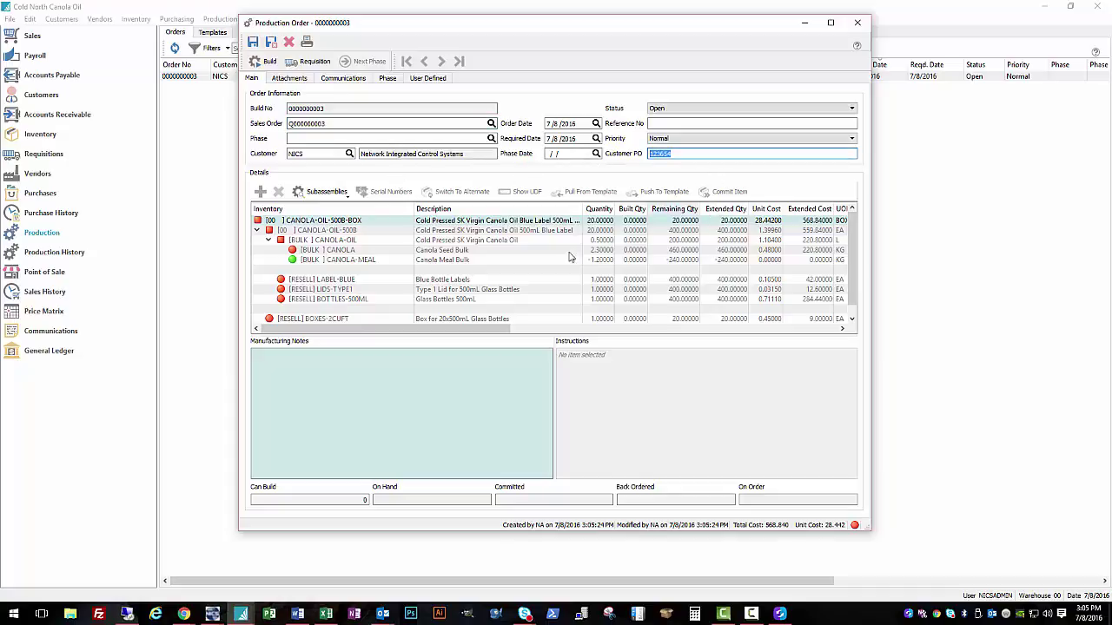
pyautogui.click(401, 231)
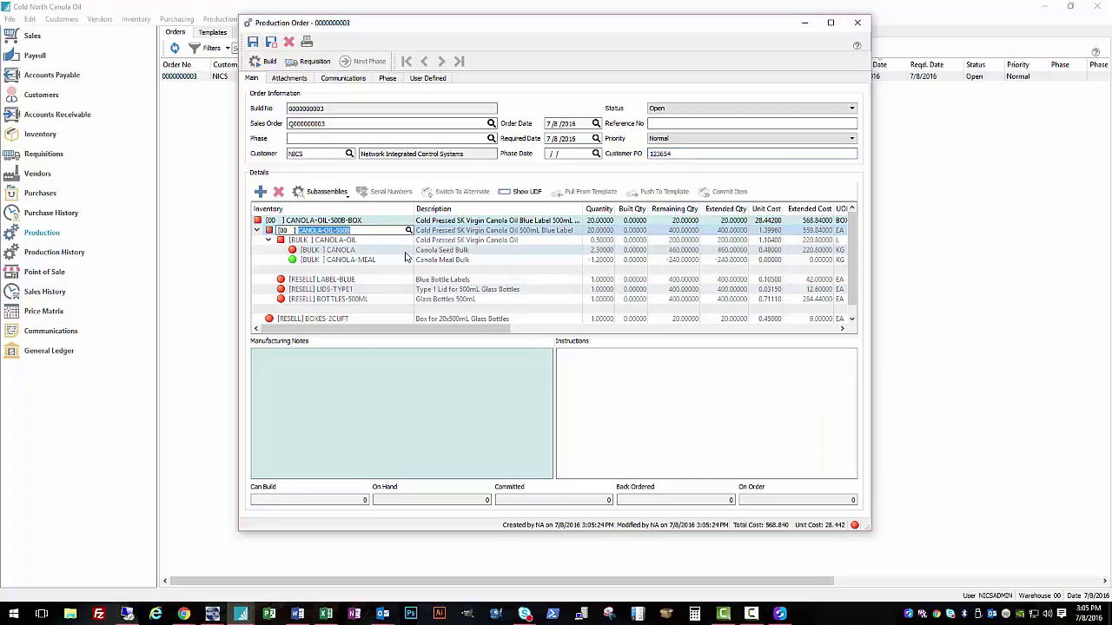
pyautogui.click(408, 251)
pyautogui.click(408, 260)
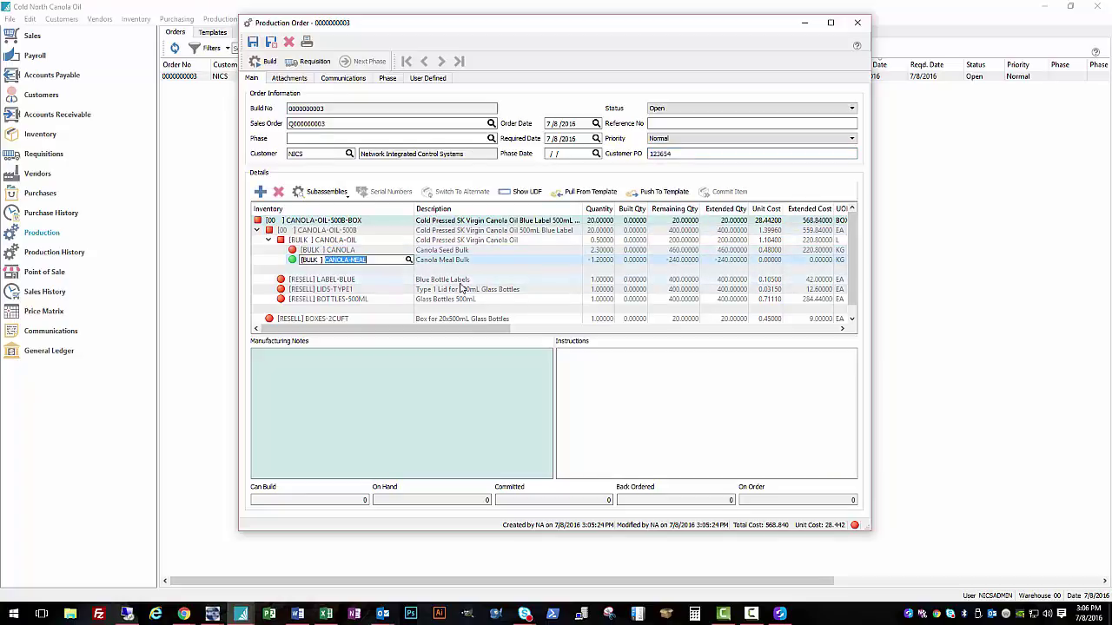
pyautogui.click(364, 250)
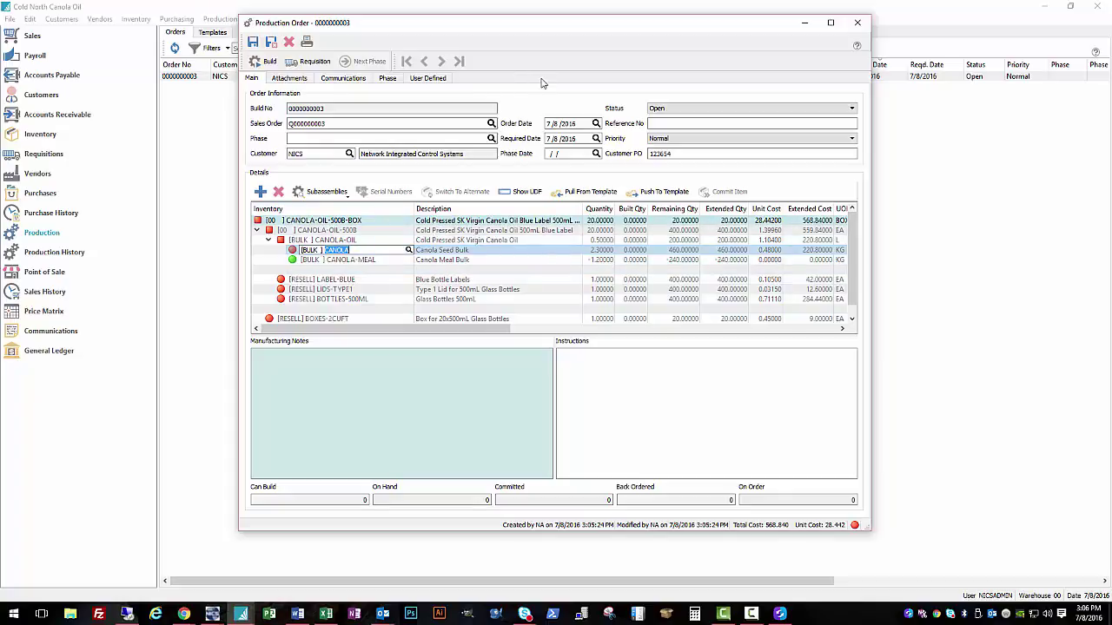
pyautogui.click(304, 66)
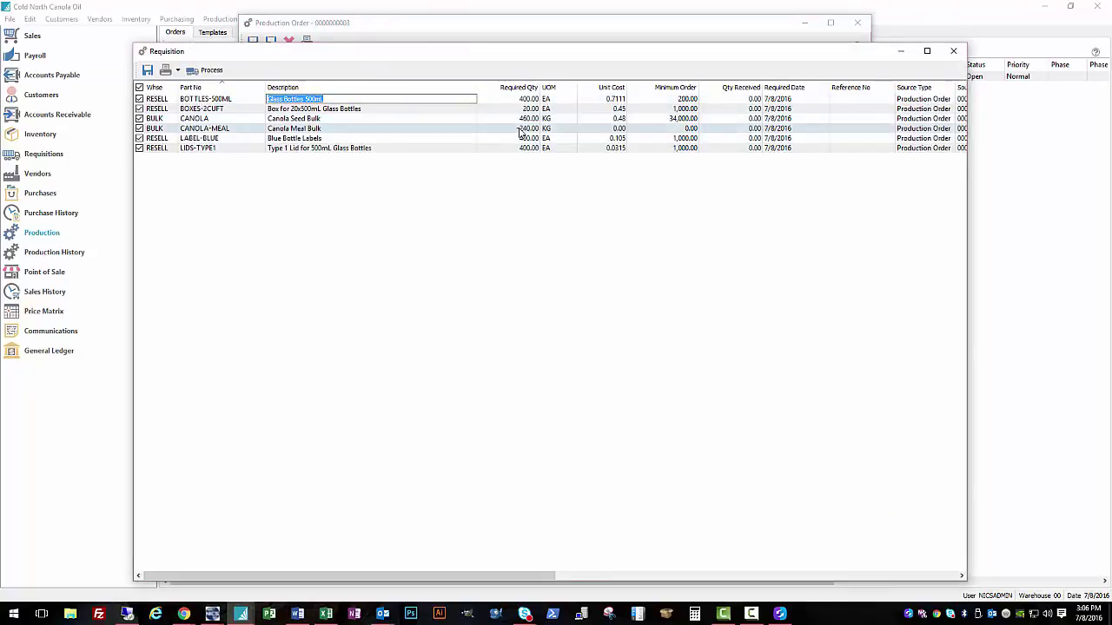
# Step: Generate requisitions for the components, leaving the CANOLA-MEAL by-product line (-240 KG) unticked
pyautogui.click(431, 130)
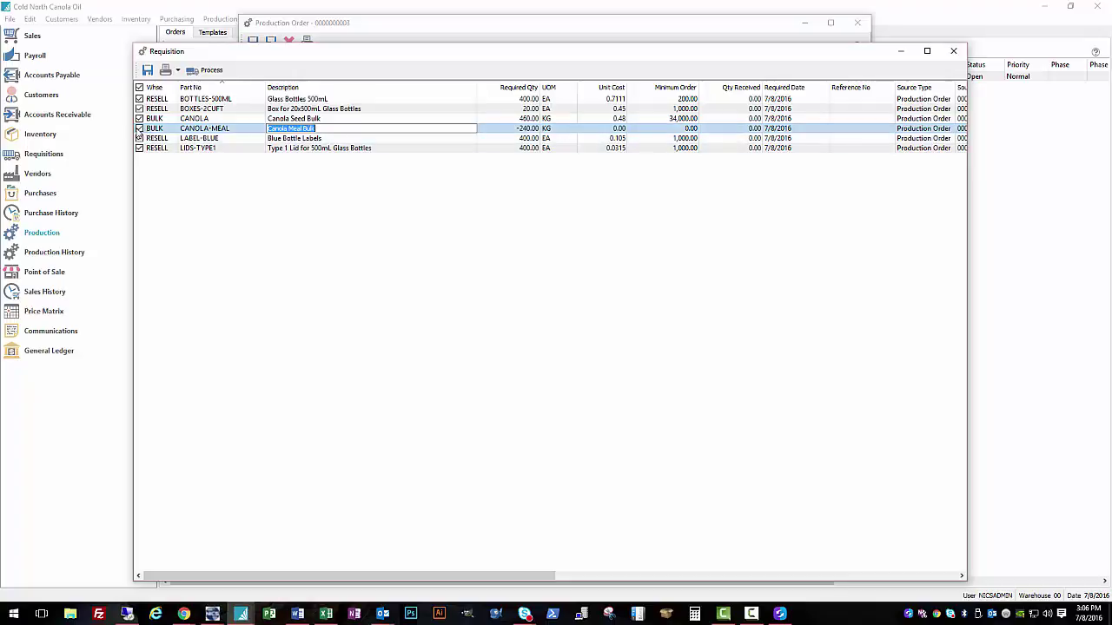
pyautogui.click(139, 129)
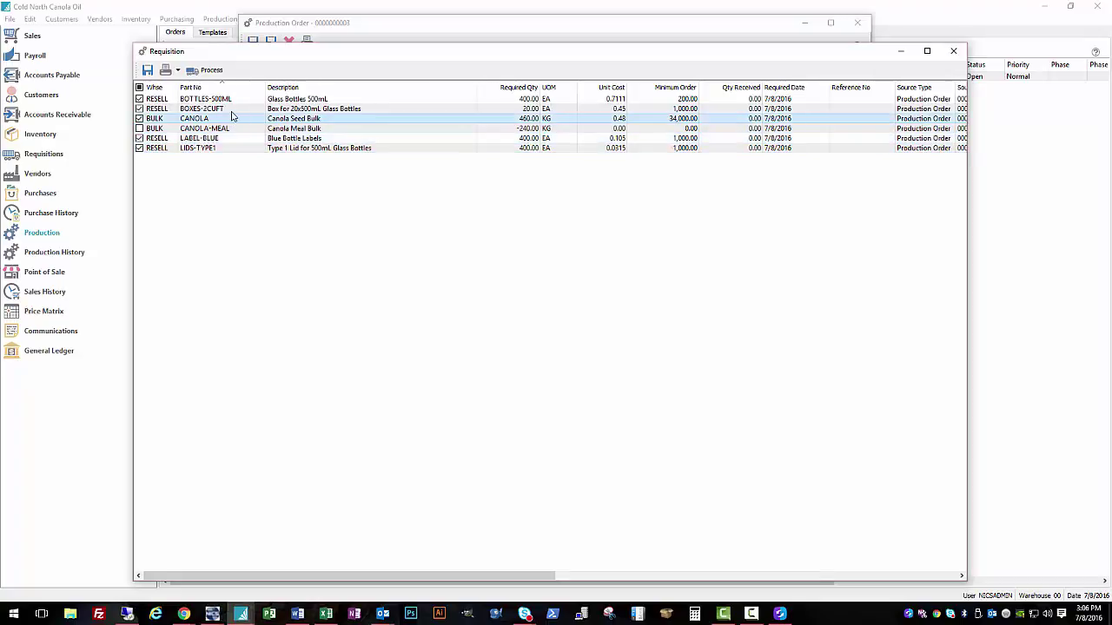
pyautogui.click(211, 72)
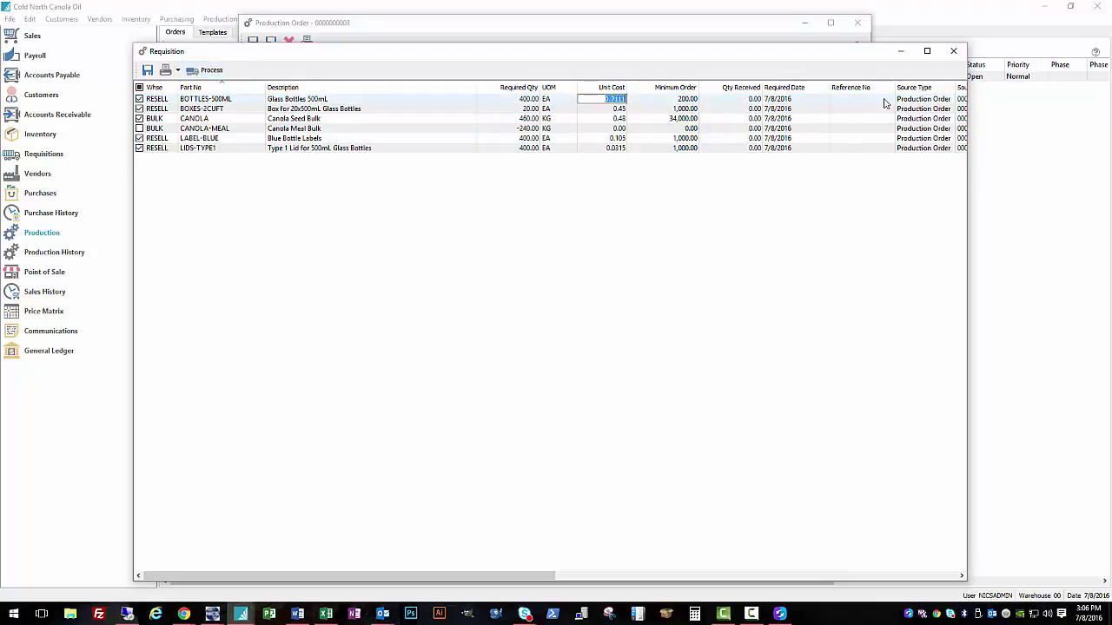
# Step: Review the Canola Seed Supplier 1 purchase order for 460 KG of canola seed, totalling 220.80
pyautogui.click(952, 53)
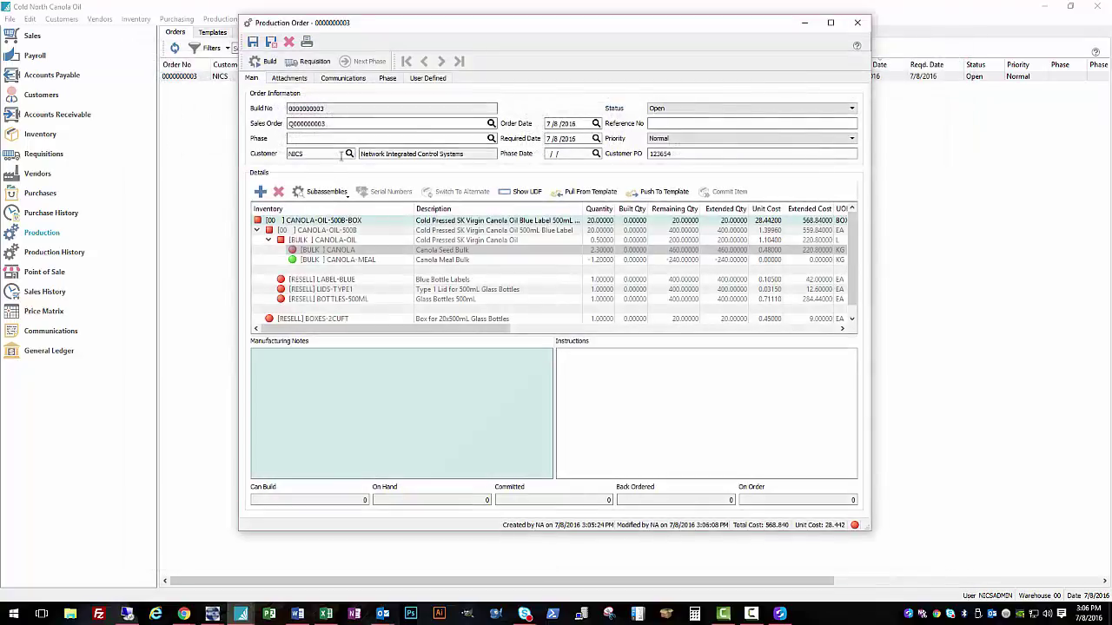
pyautogui.click(857, 22)
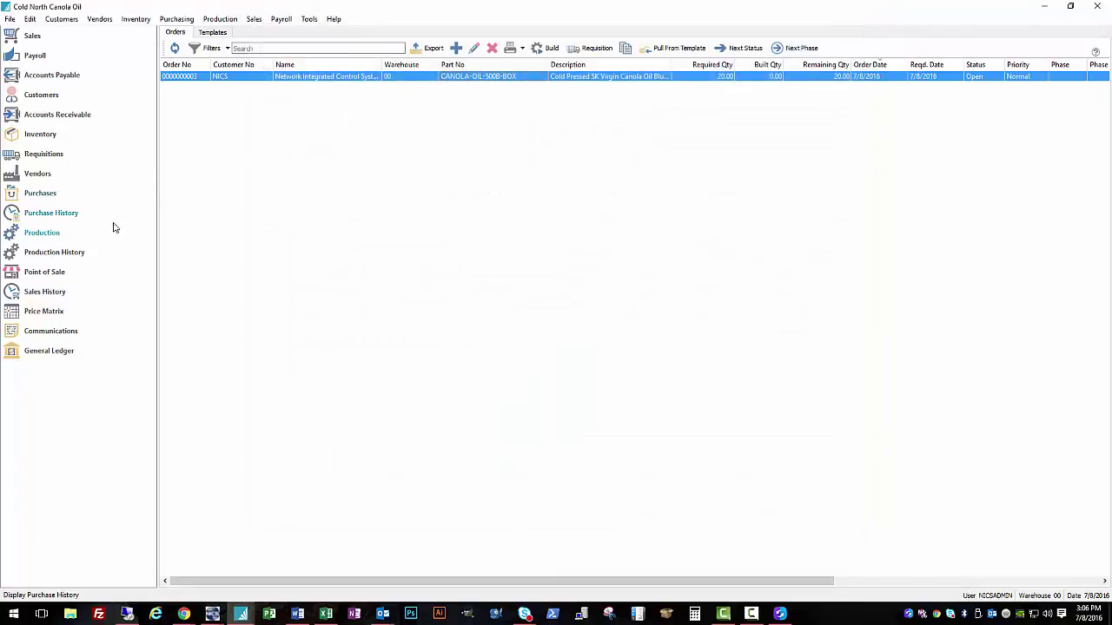
pyautogui.click(40, 193)
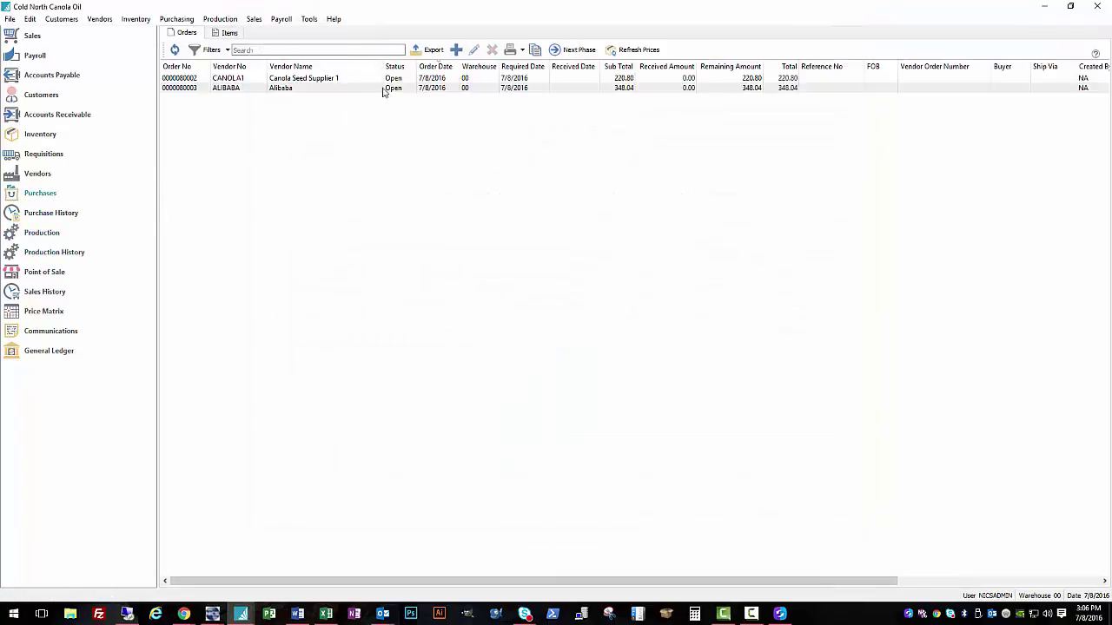
pyautogui.click(351, 89)
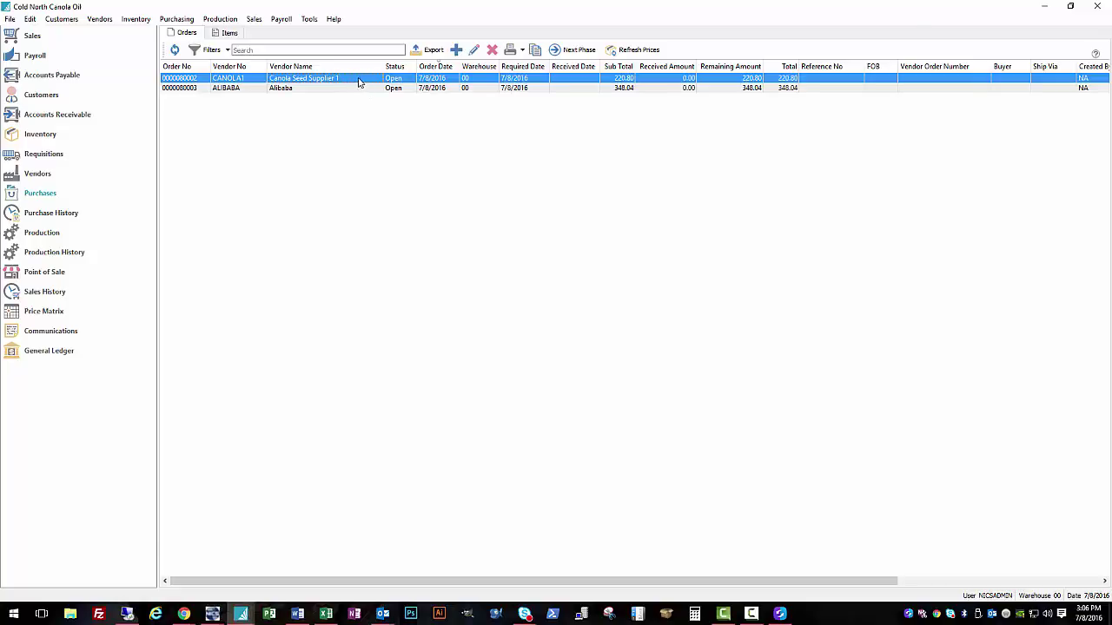
pyautogui.doubleClick(357, 82)
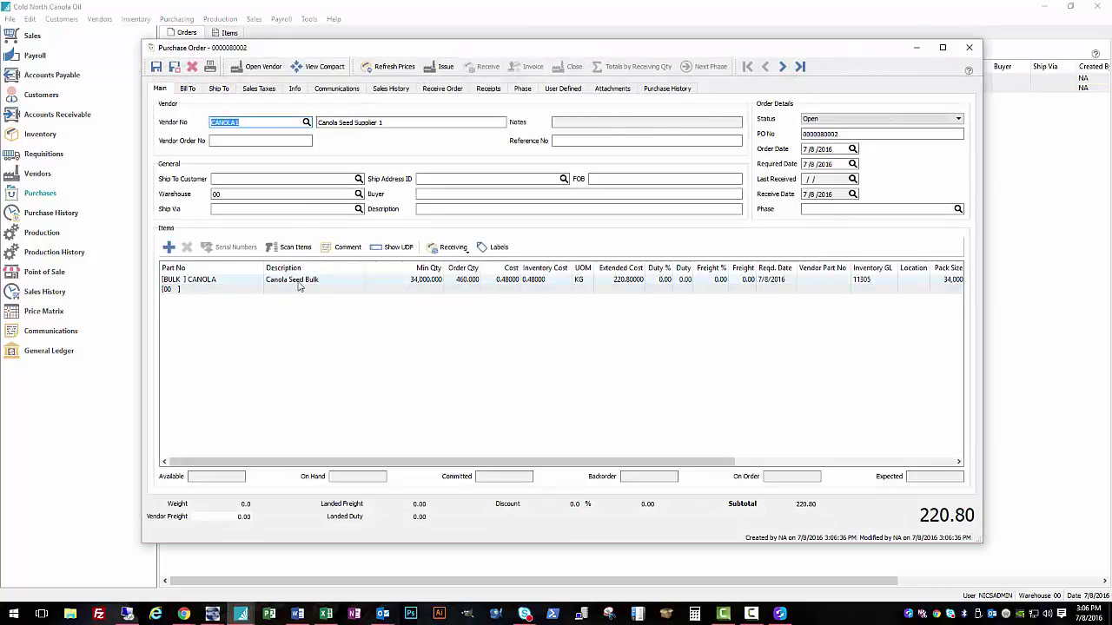
pyautogui.click(968, 47)
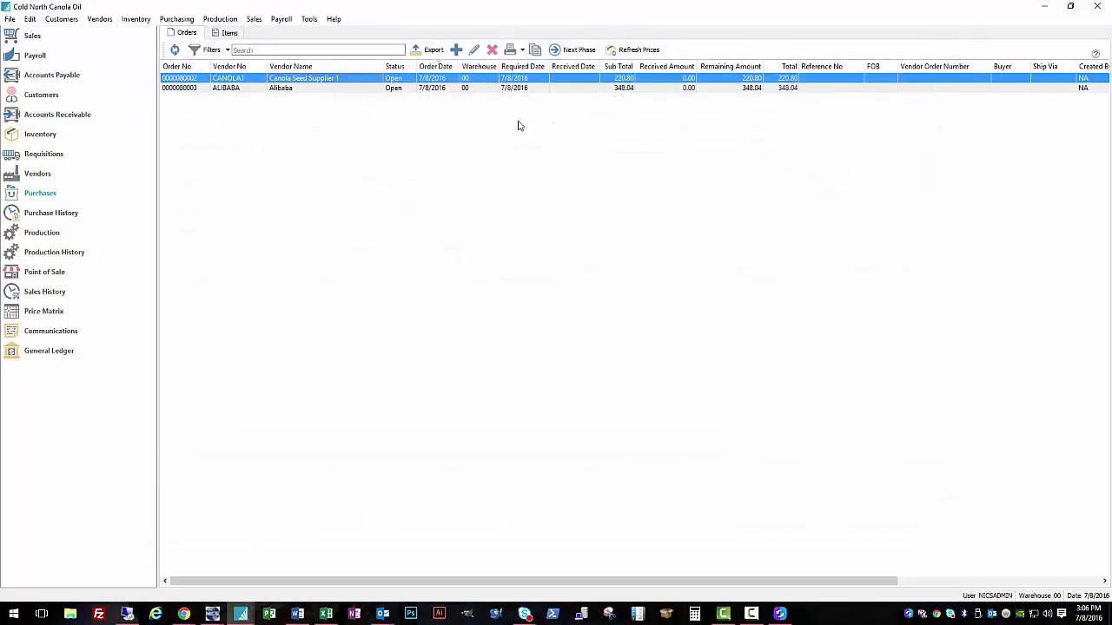
# Step: Review the Alibaba purchase order for four packaging items, totalling 348.04
pyautogui.doubleClick(311, 90)
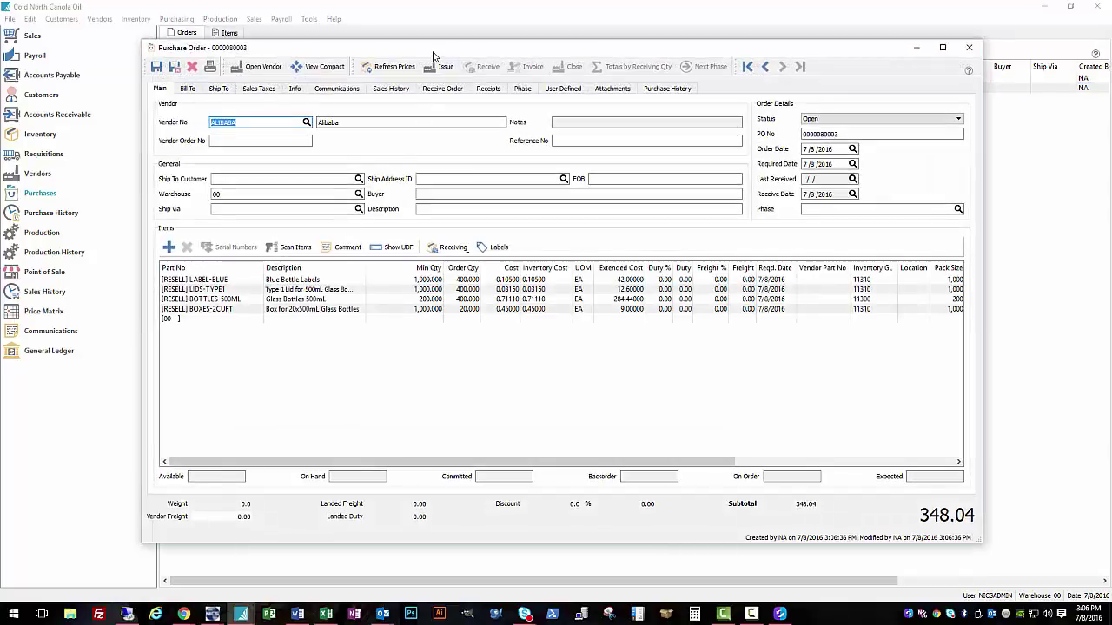
pyautogui.moveTo(434, 53); pyautogui.dragTo(423, 73)
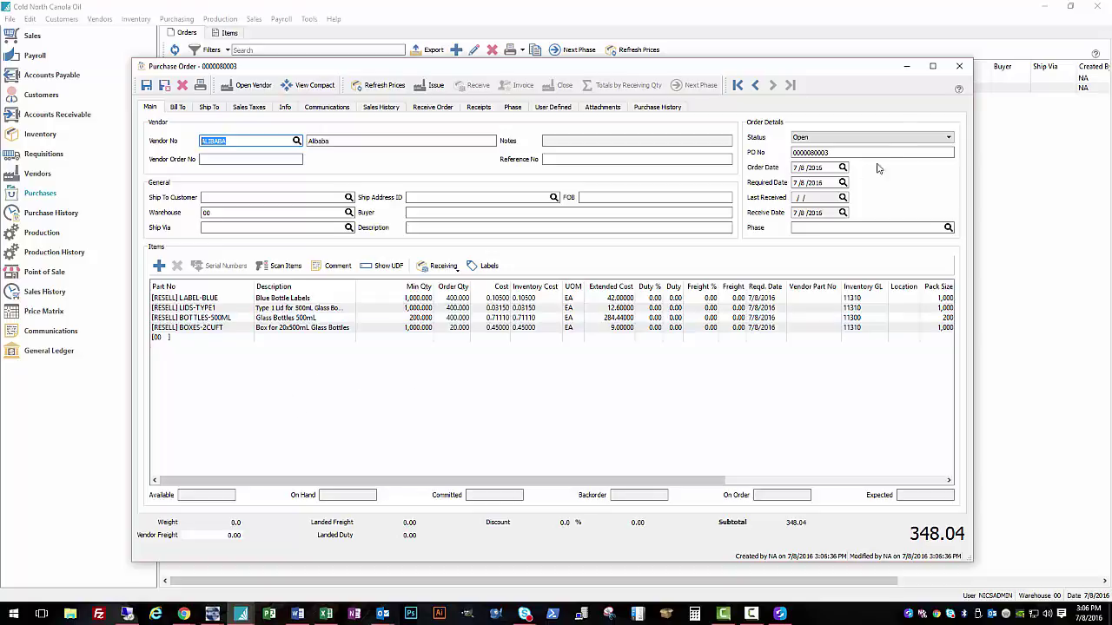
pyautogui.click(959, 66)
# Step: Change the CANOLA order quantity to 34,000 KG at 0.48, making the total 16,320.00
pyautogui.click(308, 79)
pyautogui.doubleClick(309, 79)
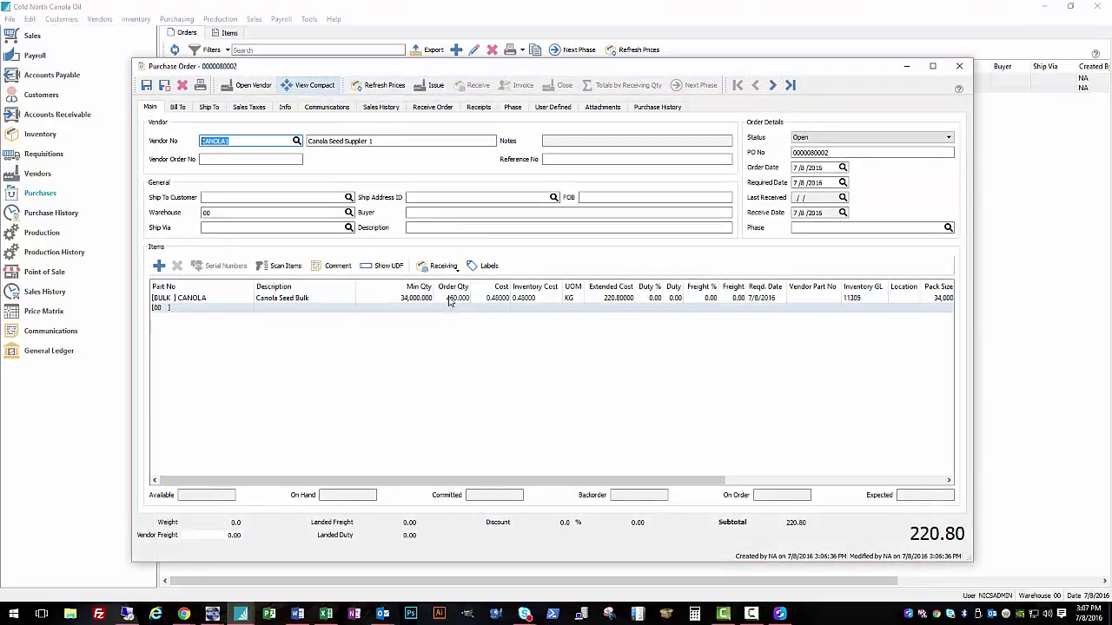
pyautogui.click(456, 298)
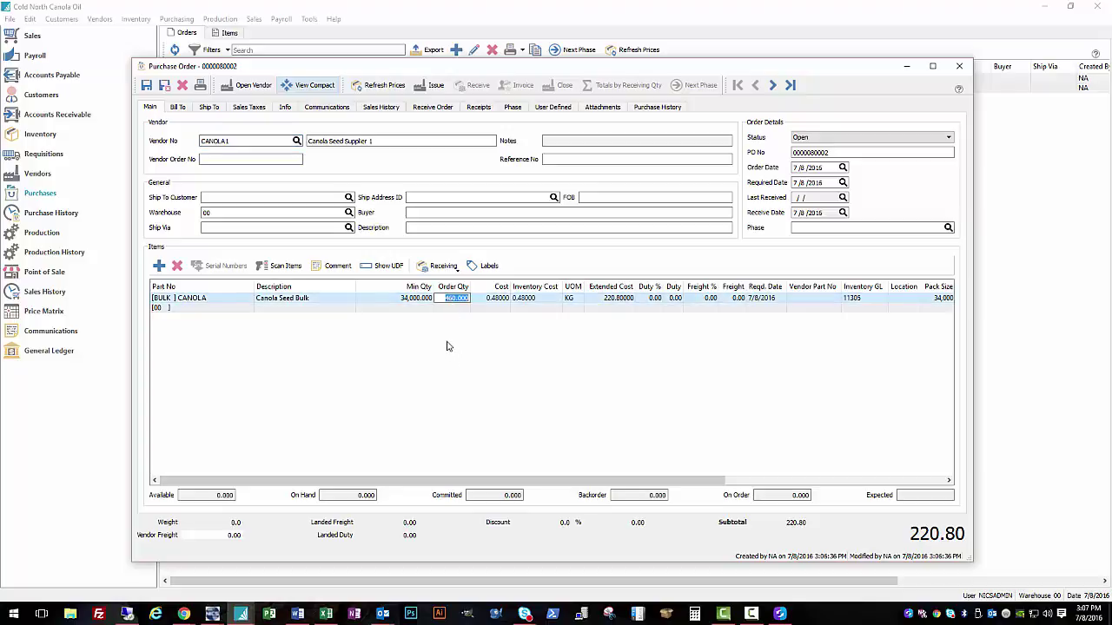
pyautogui.click(422, 322)
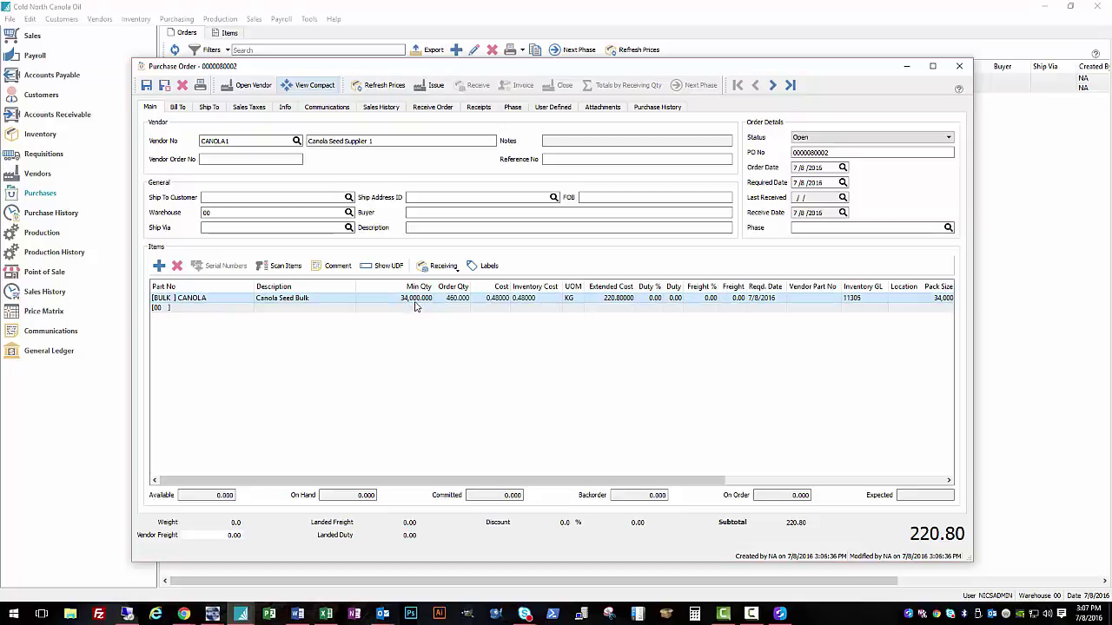
pyautogui.click(453, 298)
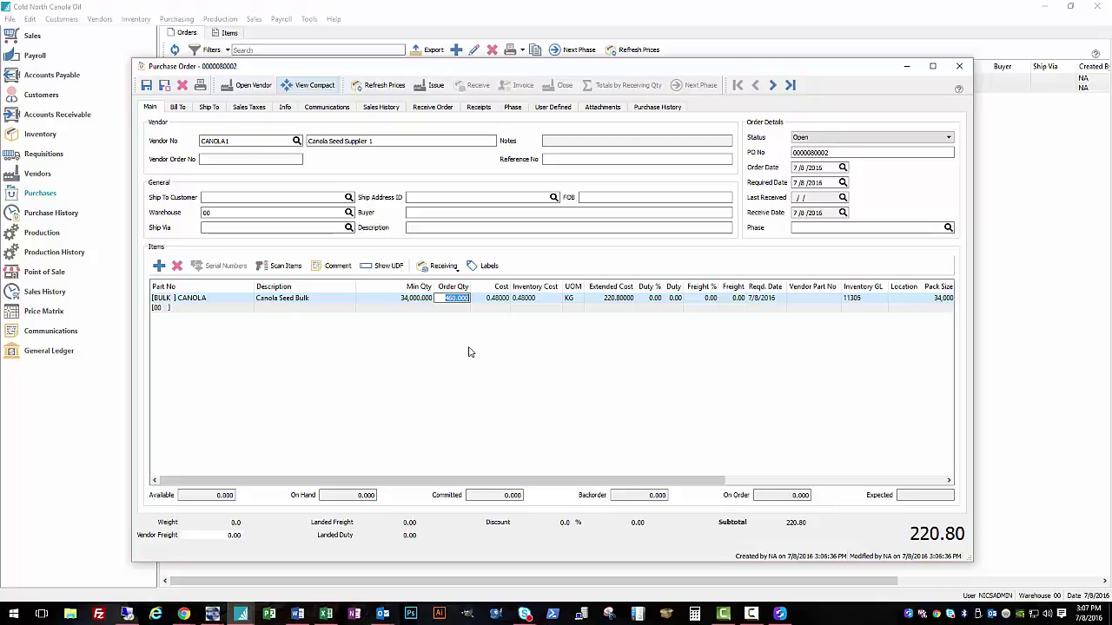
pyautogui.write('3')
pyautogui.click(466, 353)
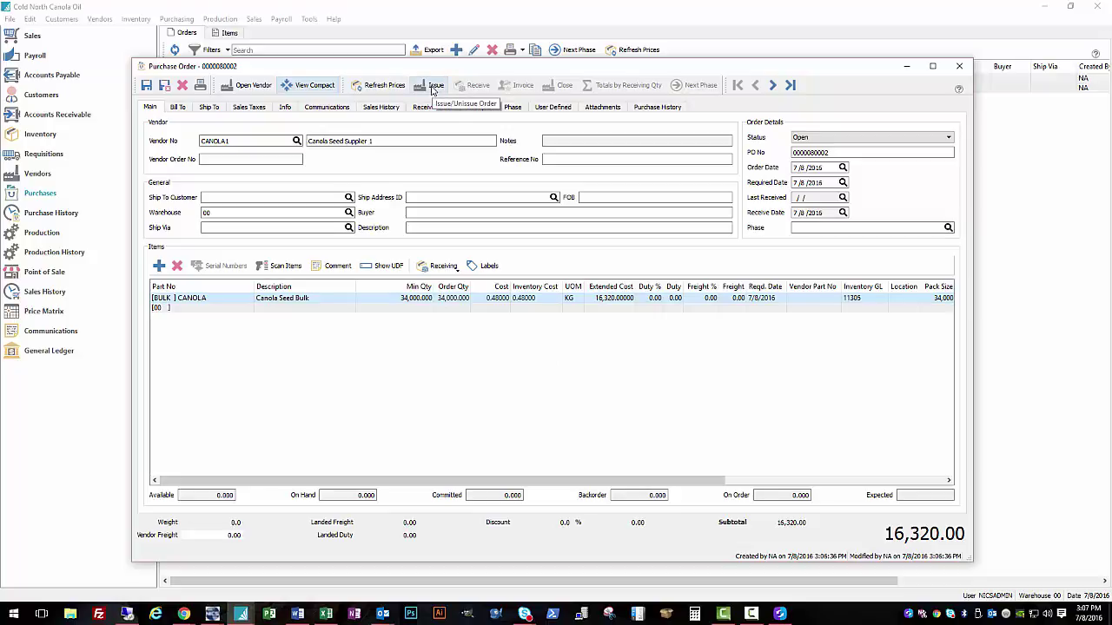
# Step: Issue the canola seed purchase order and tick the Purchase Order report for 1 copy
pyautogui.click(433, 86)
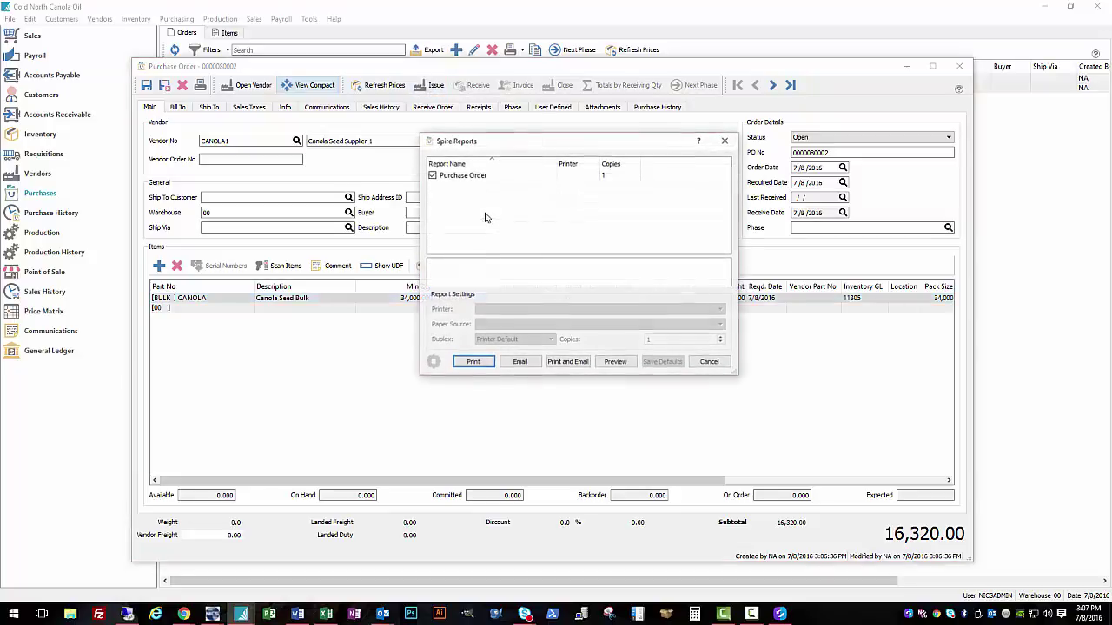
pyautogui.click(484, 178)
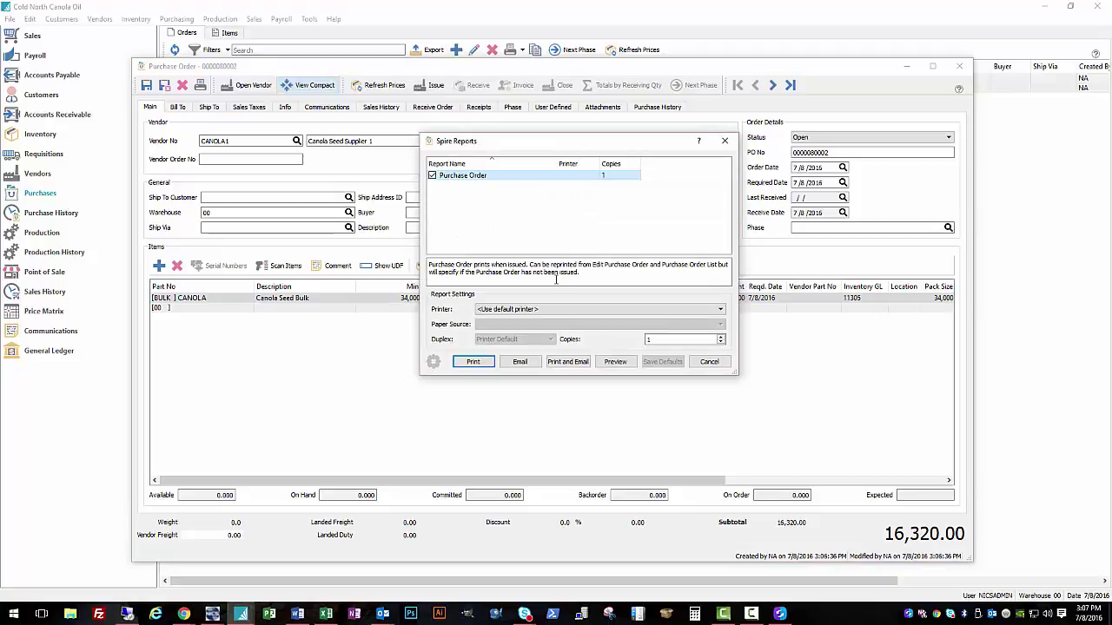
pyautogui.click(621, 366)
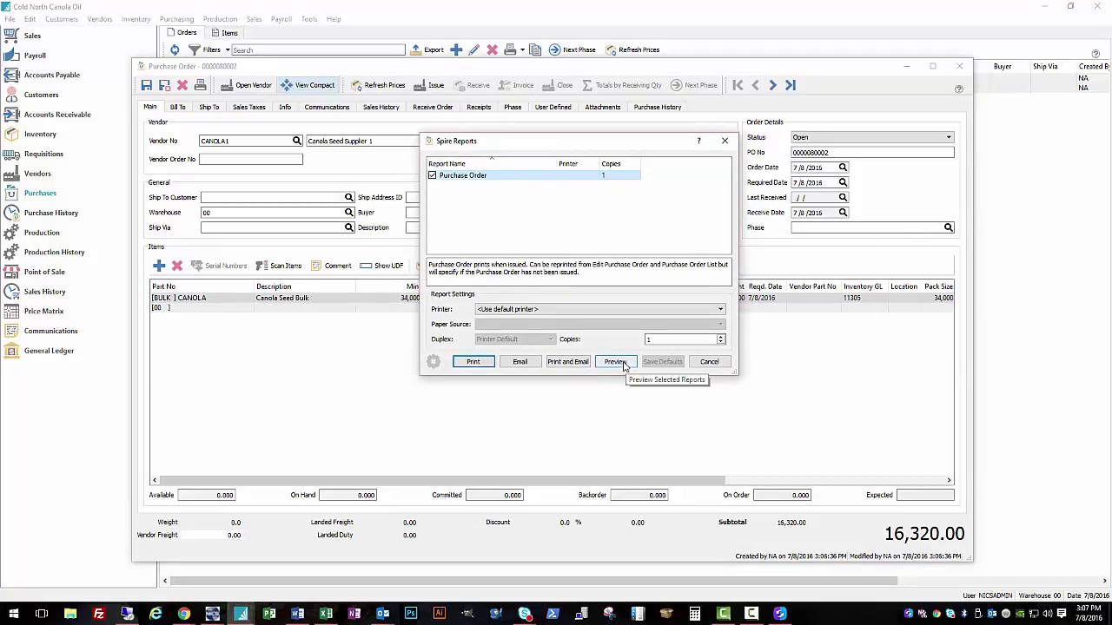
pyautogui.click(622, 364)
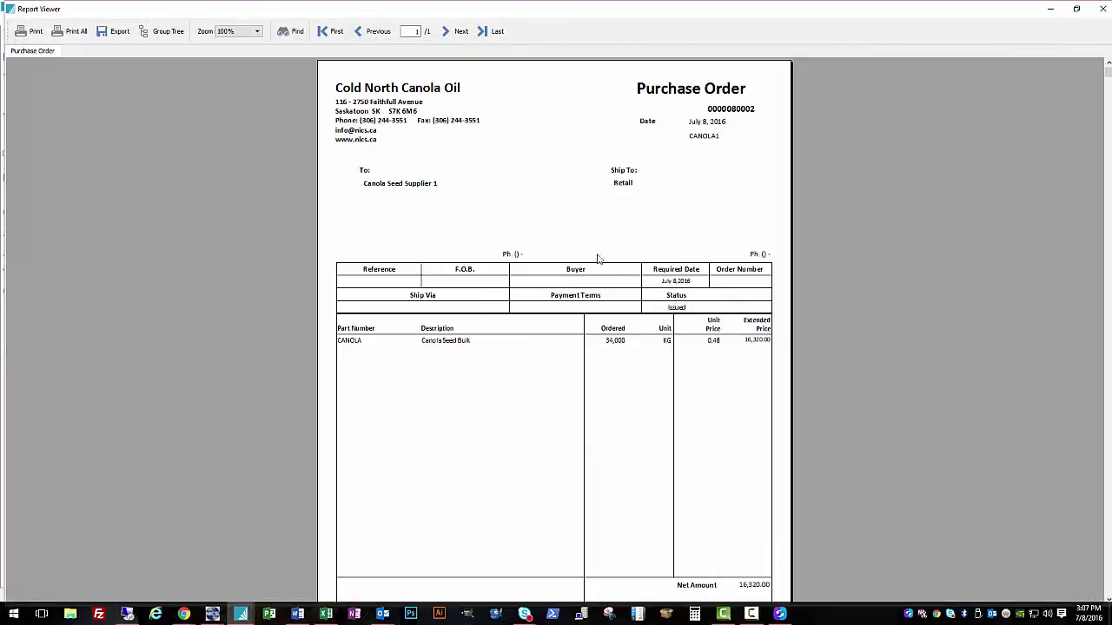
pyautogui.scroll(-2, 549, 276)
pyautogui.scroll(2, 553, 283)
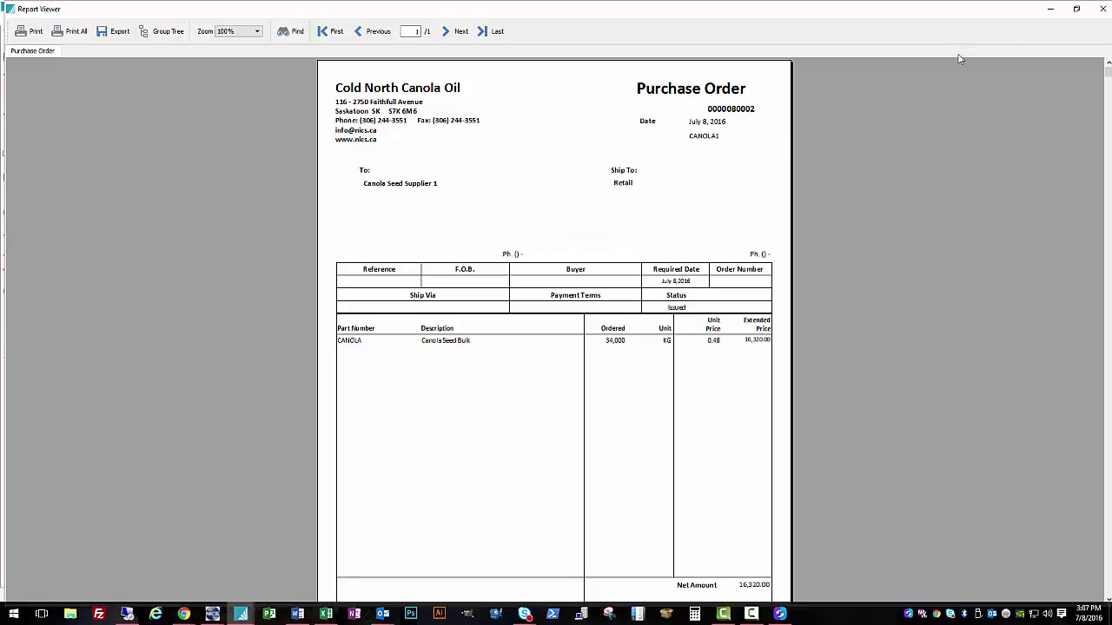
pyautogui.click(1100, 8)
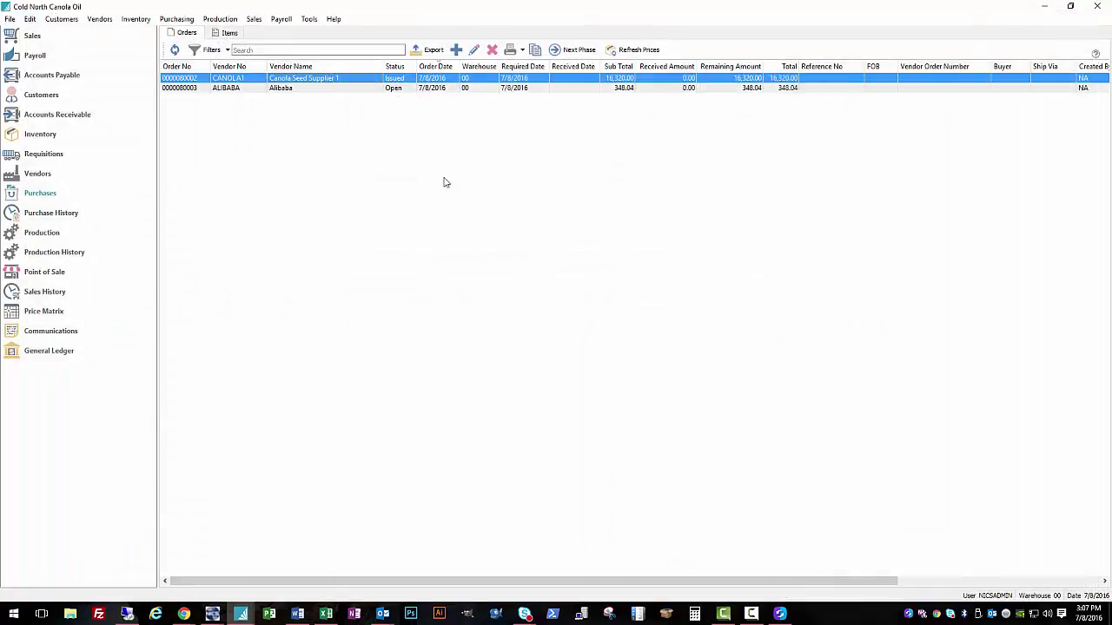
pyautogui.press('Return')
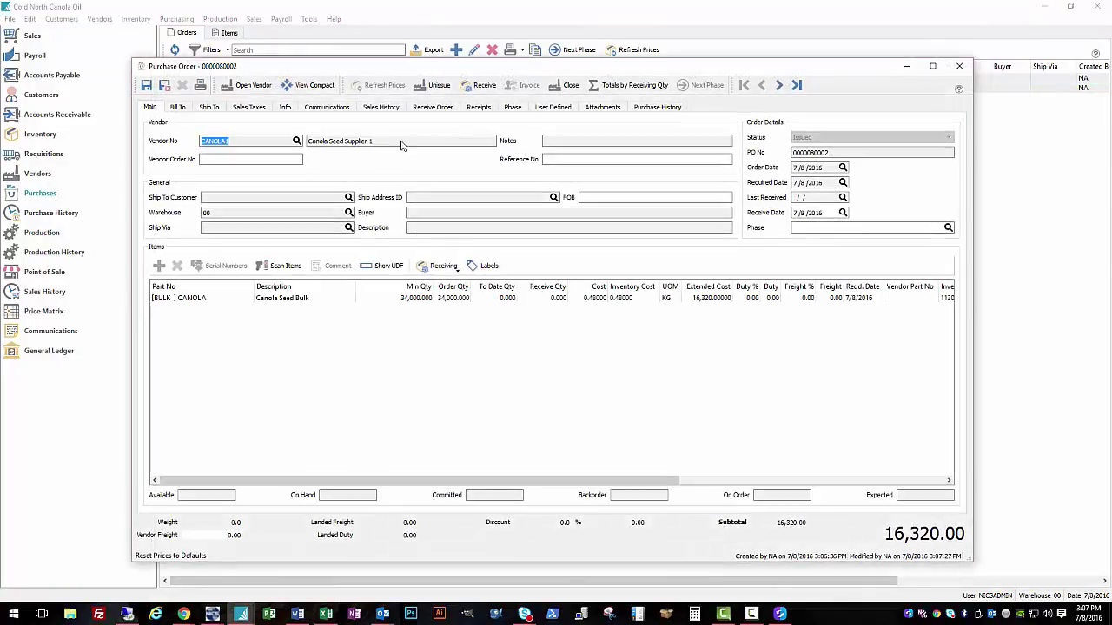
pyautogui.click(200, 89)
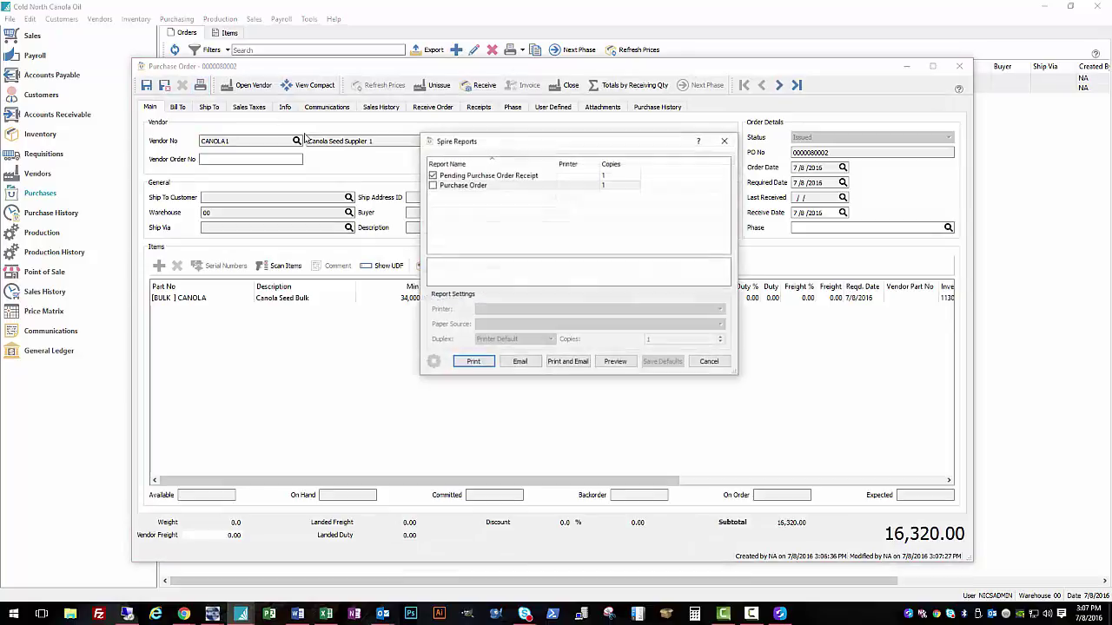
pyautogui.click(432, 176)
pyautogui.click(432, 185)
pyautogui.click(520, 362)
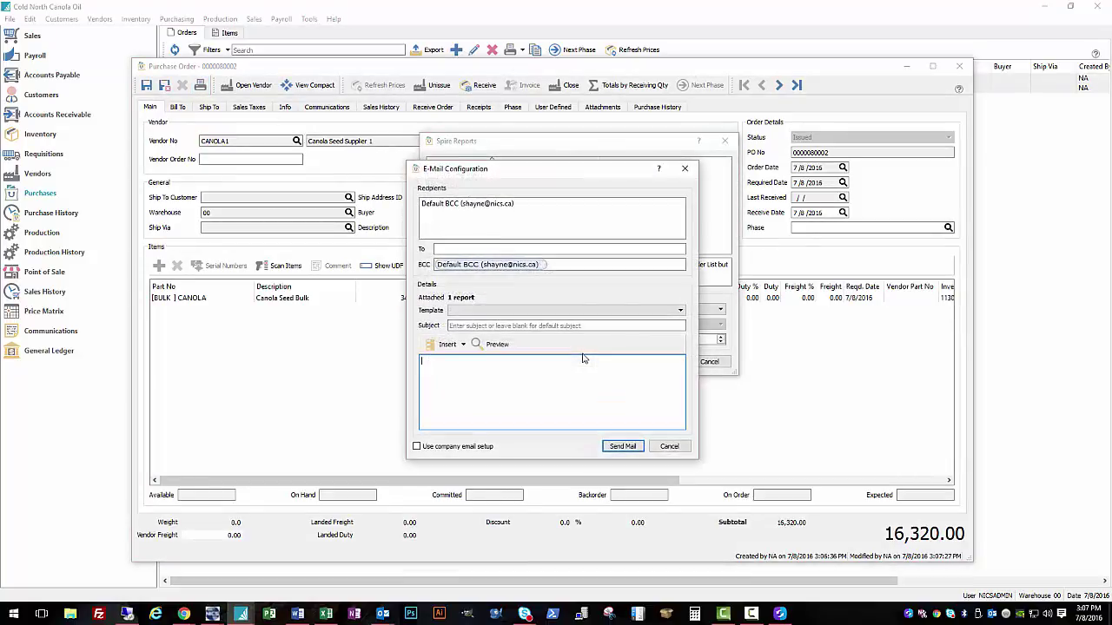
# Step: Draft an e-mail to the supplier's address with subject 'New purchase order for Nold North', then cancel it
pyautogui.click(460, 250)
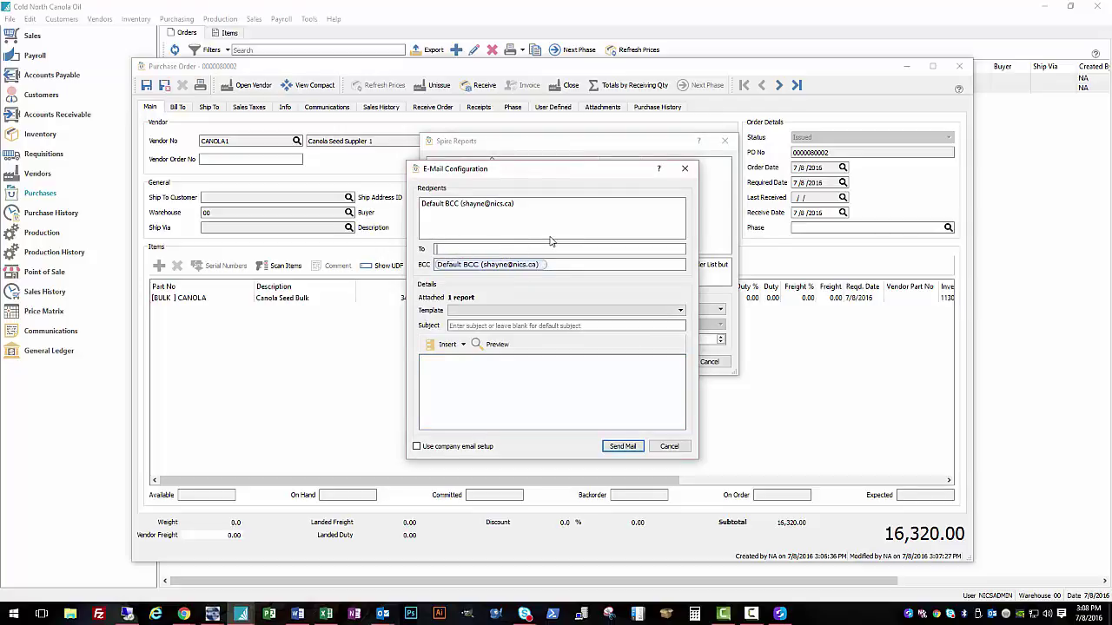
pyautogui.press('Return')
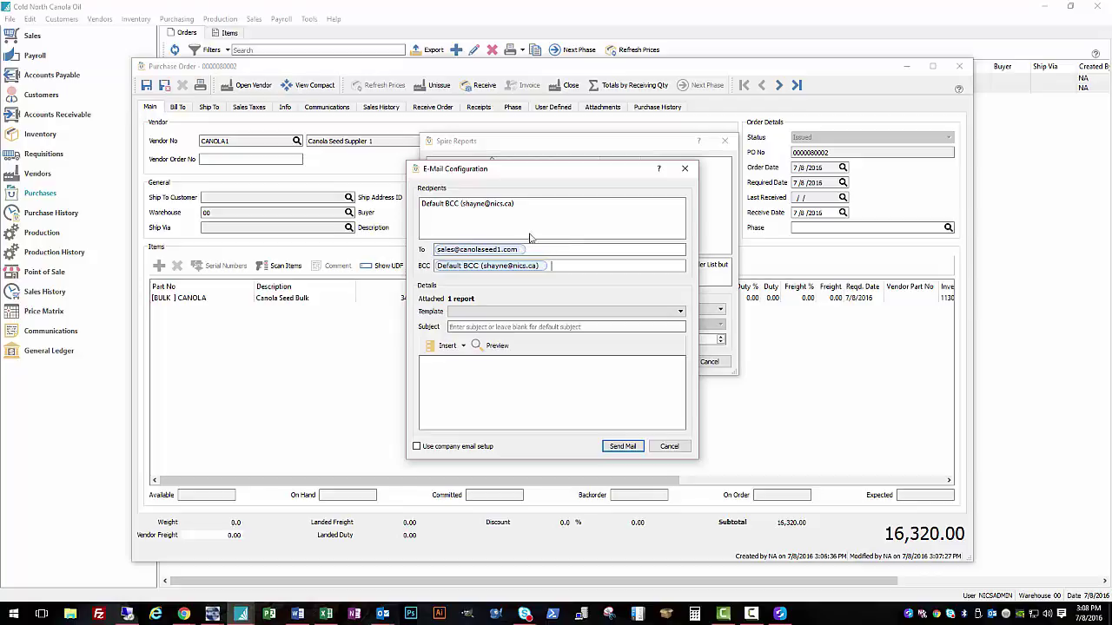
pyautogui.click(511, 316)
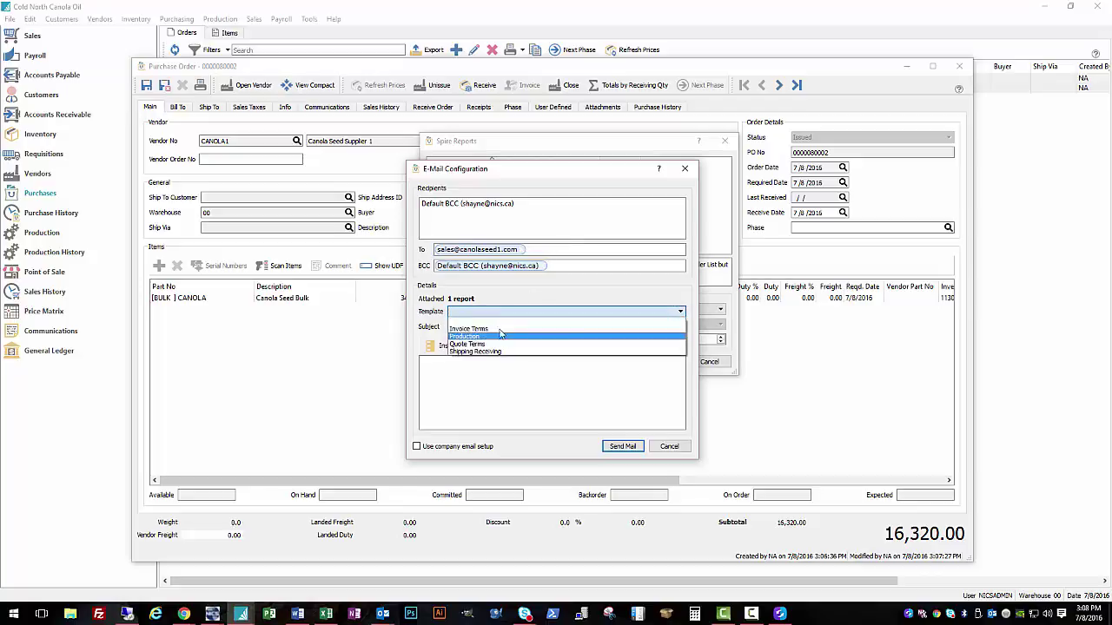
pyautogui.click(514, 326)
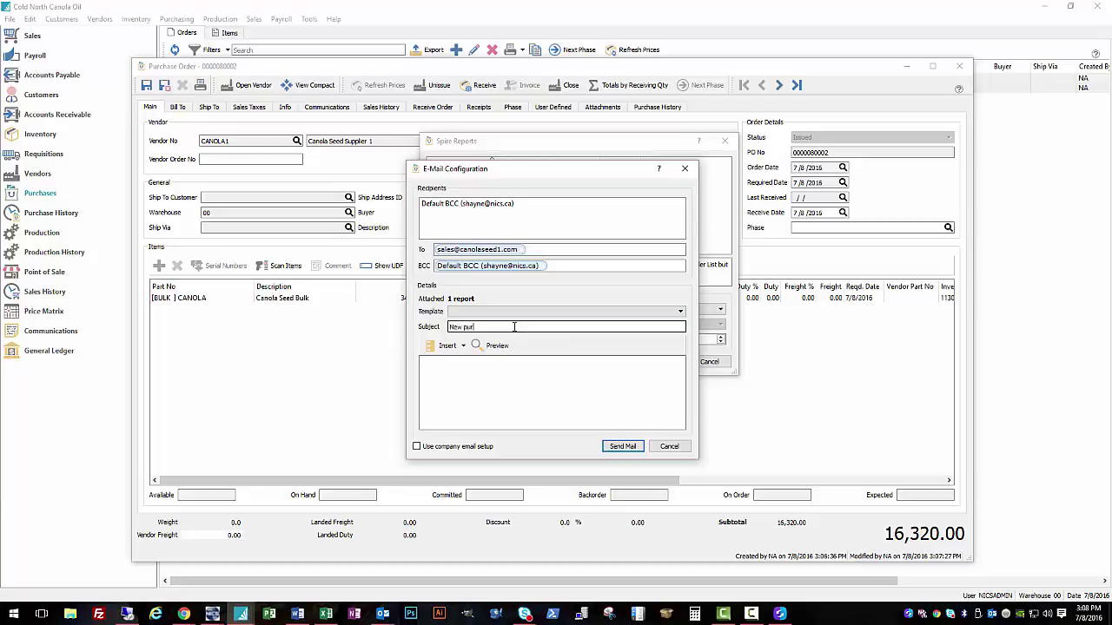
pyautogui.write('New purchase order for N')
pyautogui.write('old North Canola')
pyautogui.click(555, 377)
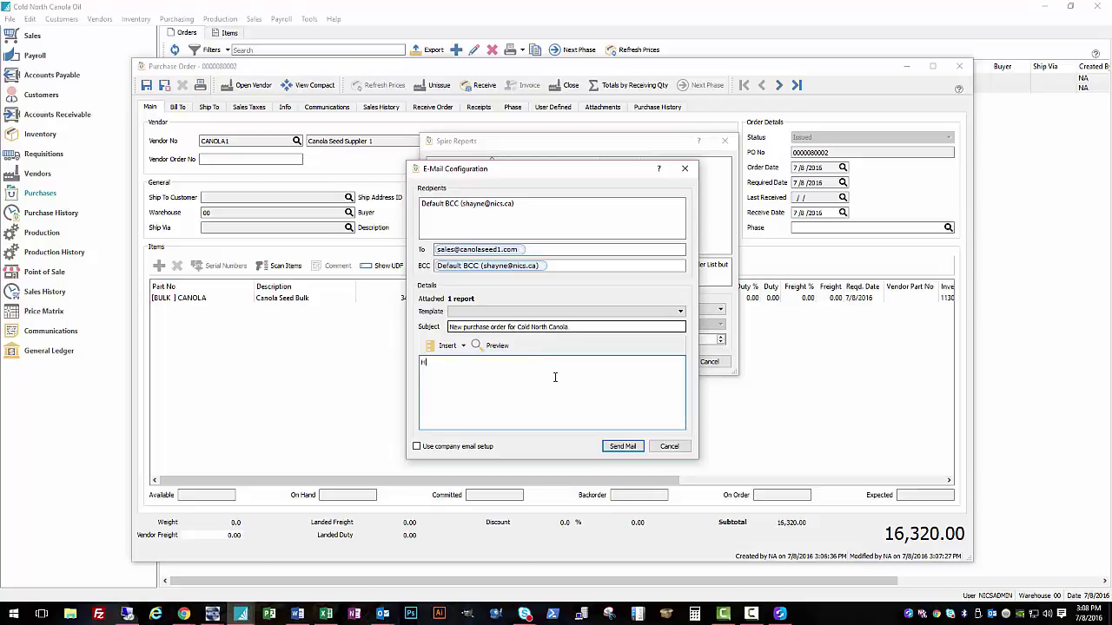
pyautogui.write('Hello please find our purchase order attached.')
pyautogui.click(669, 446)
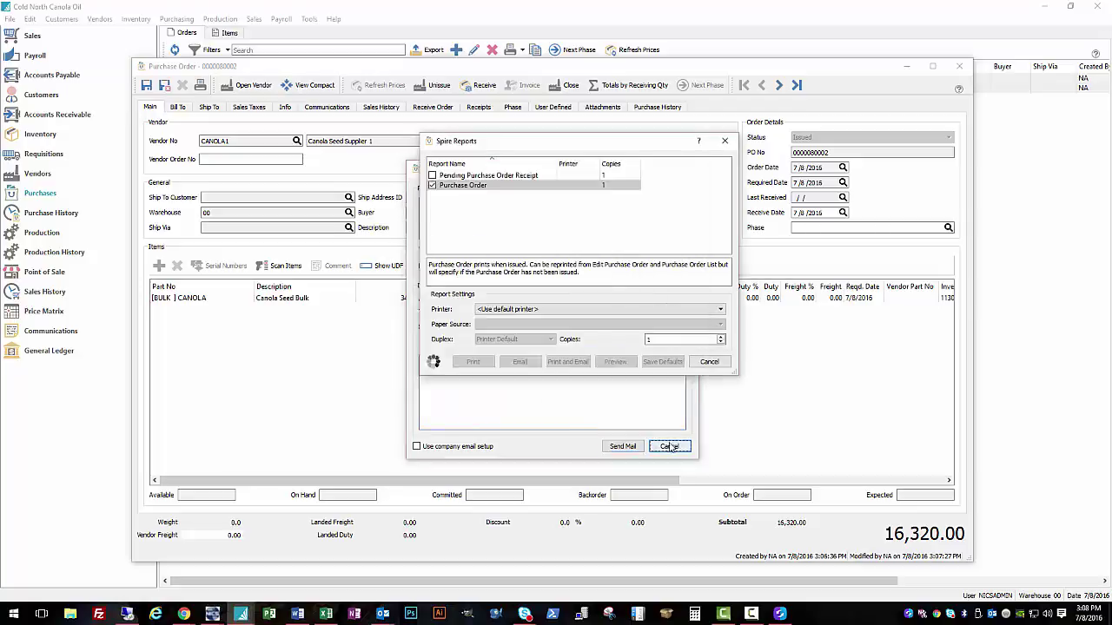
# Step: Cancel the reports dialog and start a new note on the order's Communications tab
pyautogui.click(666, 444)
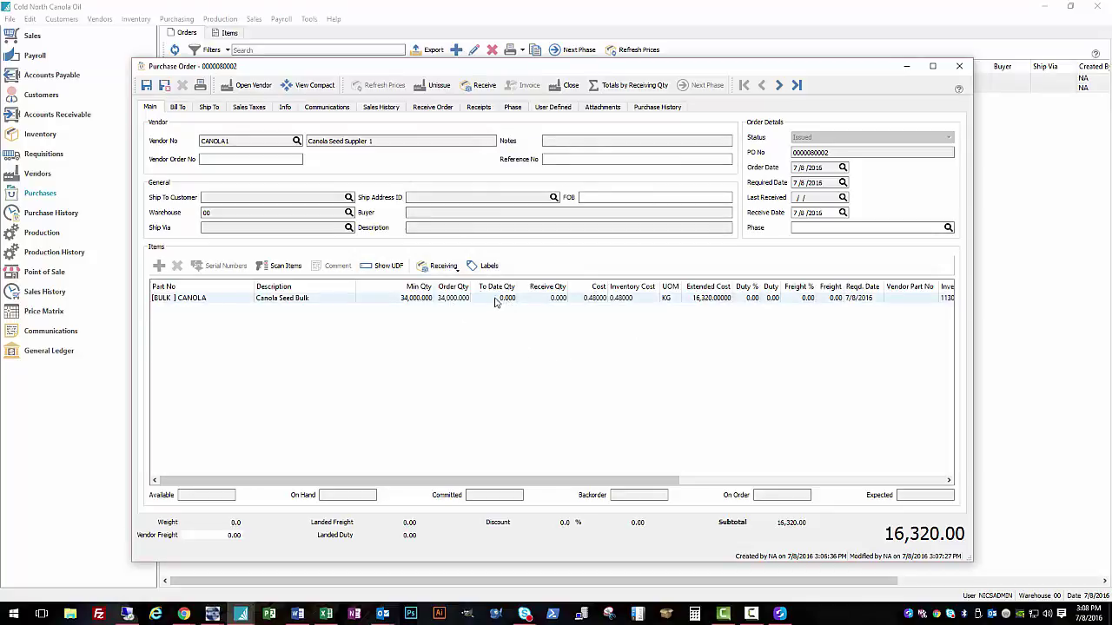
pyautogui.click(328, 107)
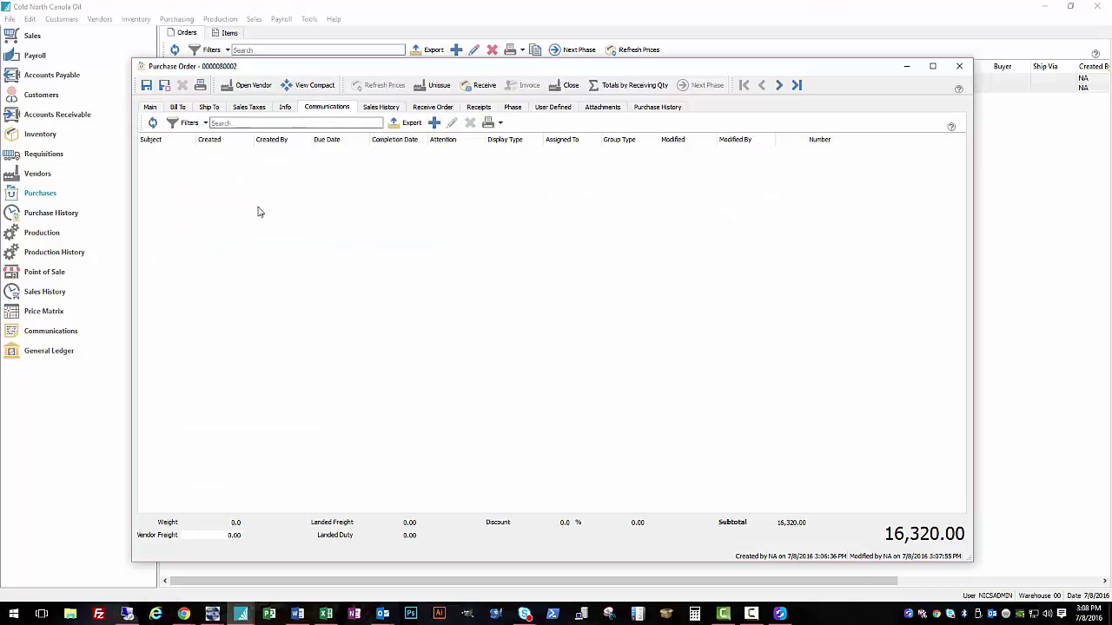
pyautogui.click(434, 123)
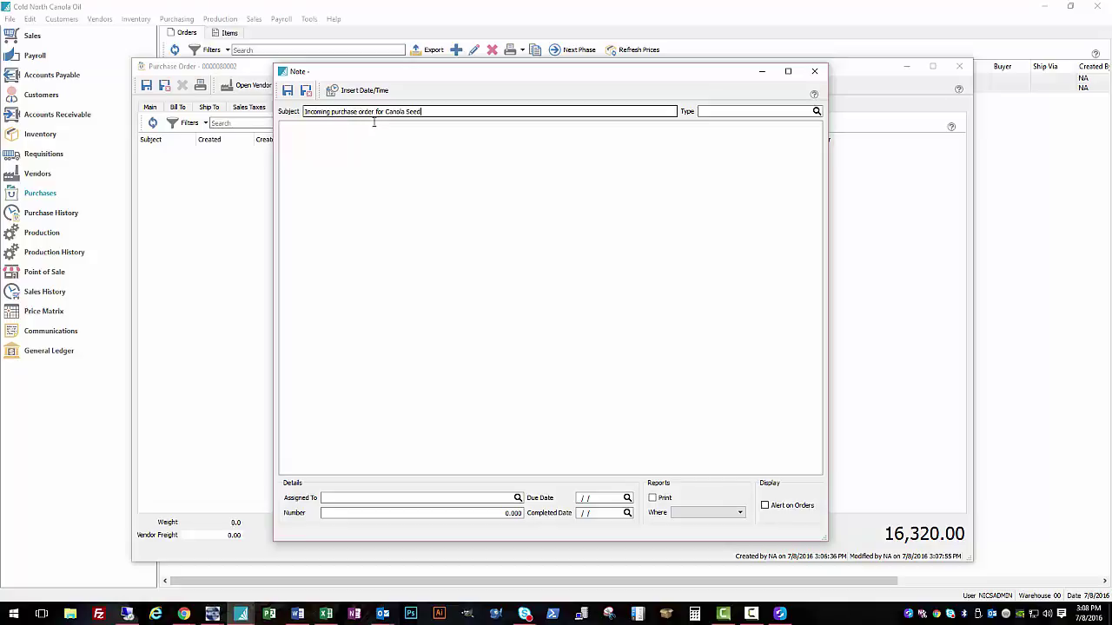
pyautogui.click(816, 112)
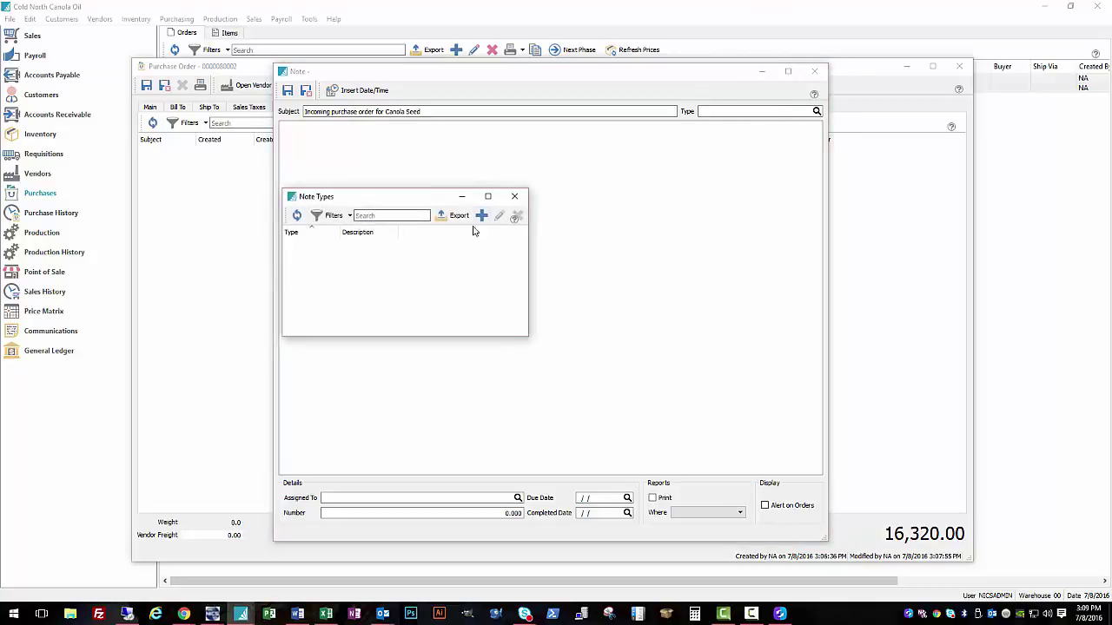
pyautogui.click(516, 192)
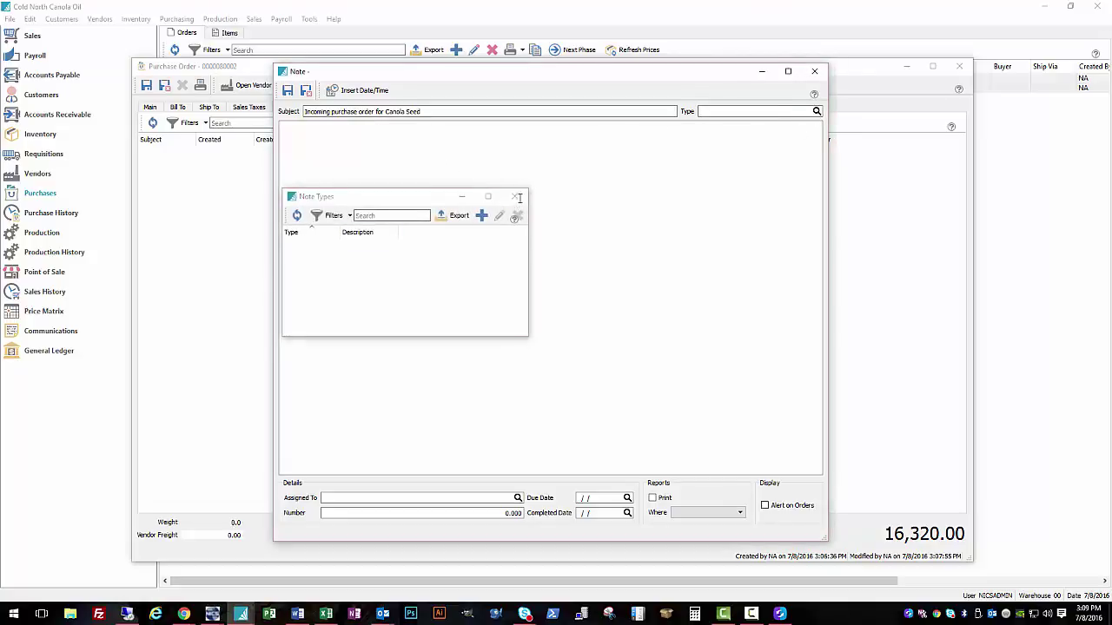
# Step: Close the users lookup unassigned, discard the unsaved note, and return to the order's Main details
pyautogui.click(518, 497)
pyautogui.click(351, 254)
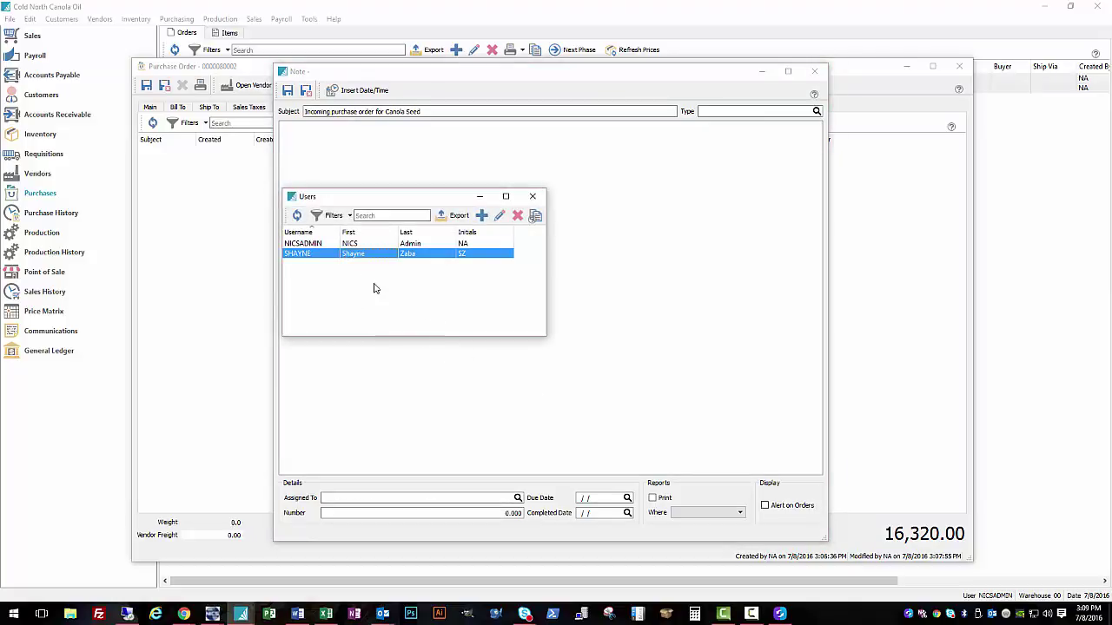
pyautogui.moveTo(432, 199); pyautogui.dragTo(478, 190)
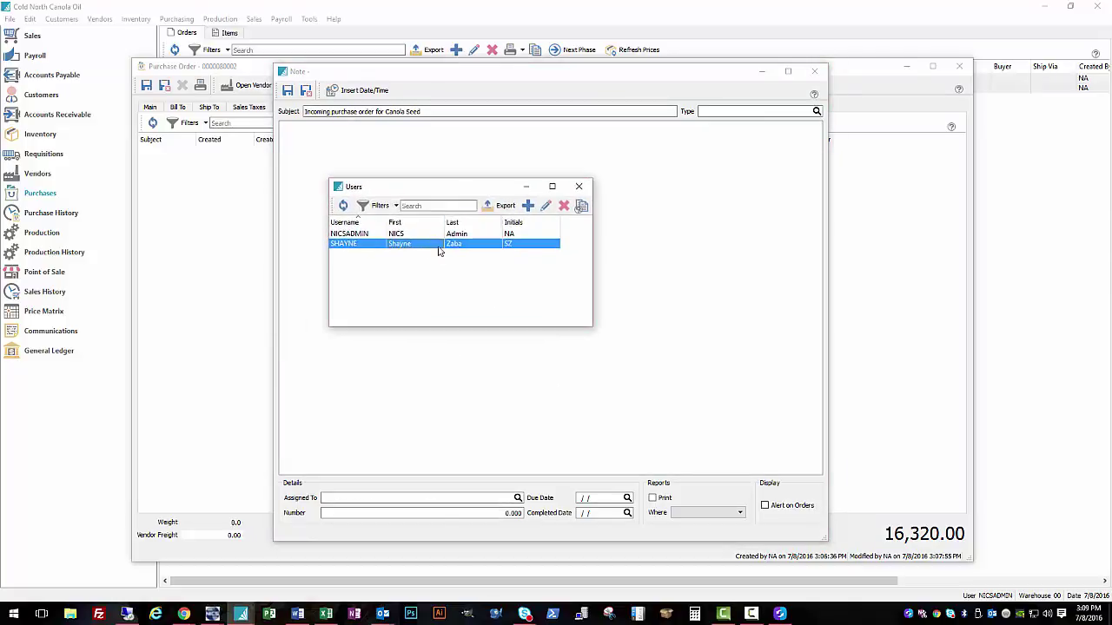
pyautogui.click(578, 187)
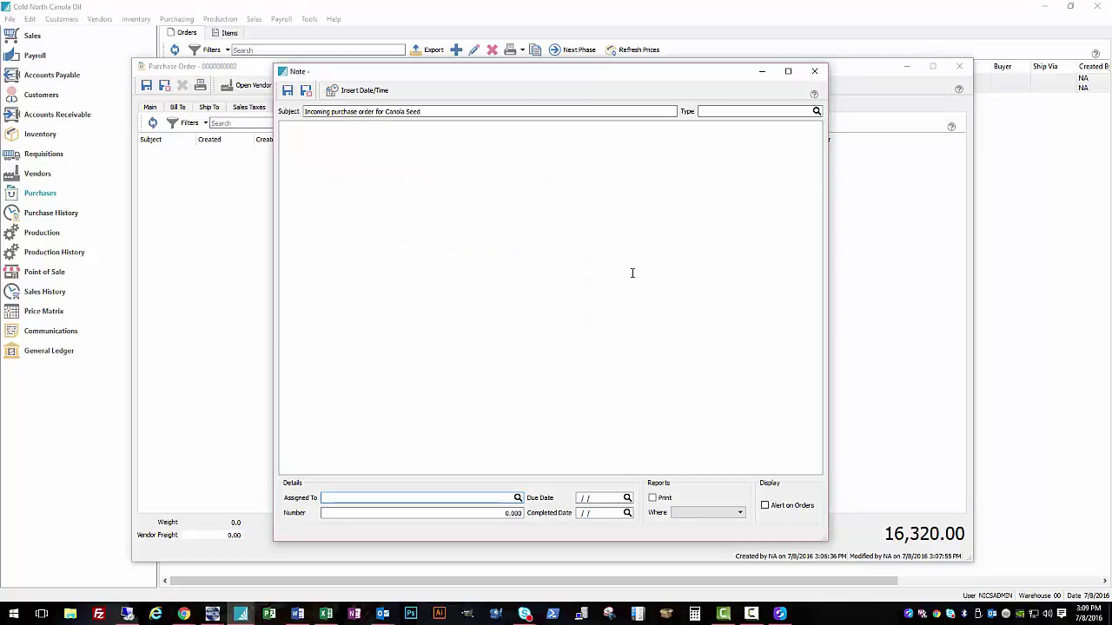
pyautogui.click(817, 72)
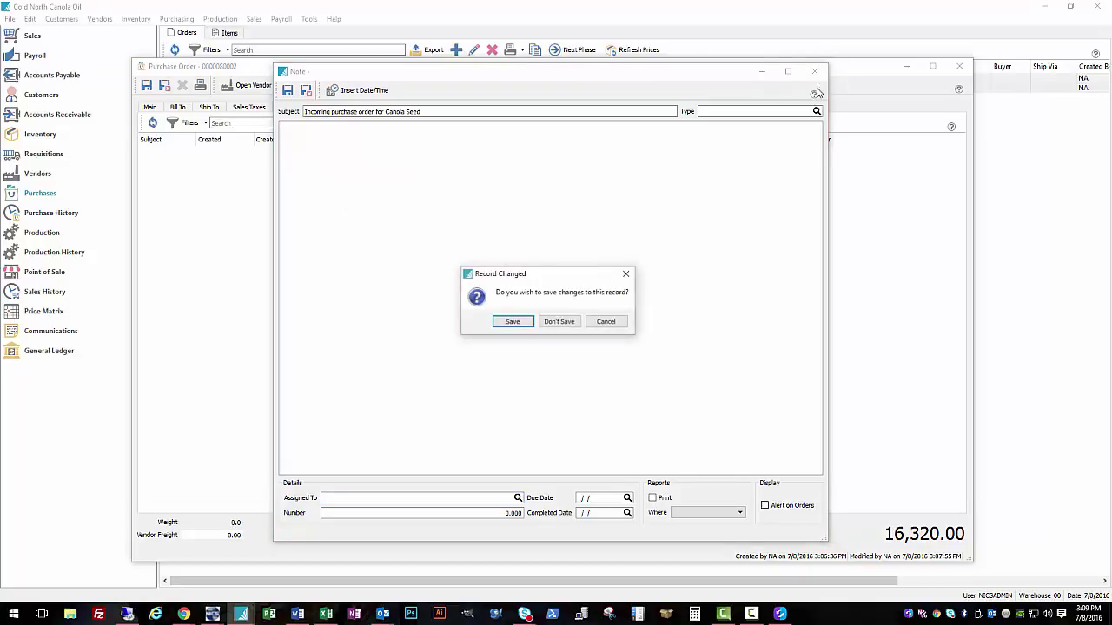
pyautogui.click(555, 324)
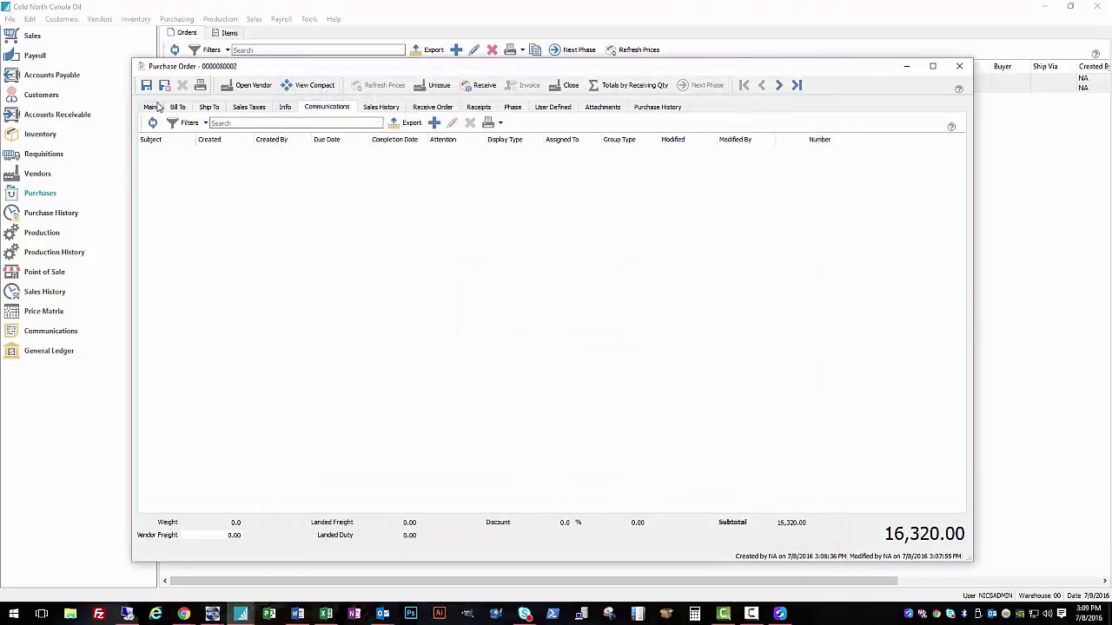
pyautogui.click(153, 107)
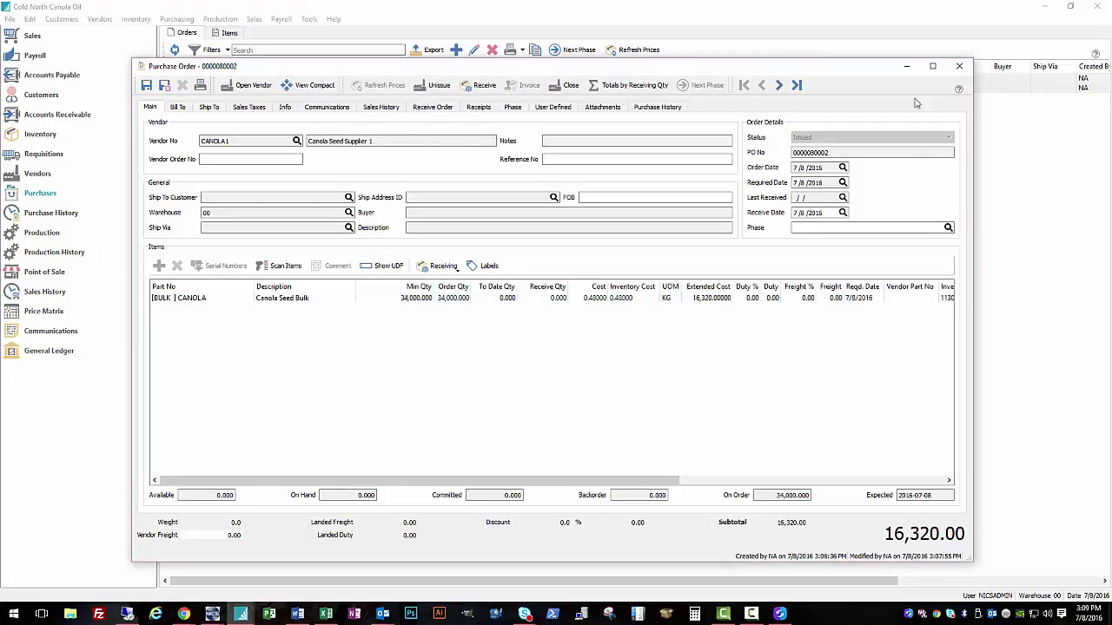
pyautogui.click(463, 302)
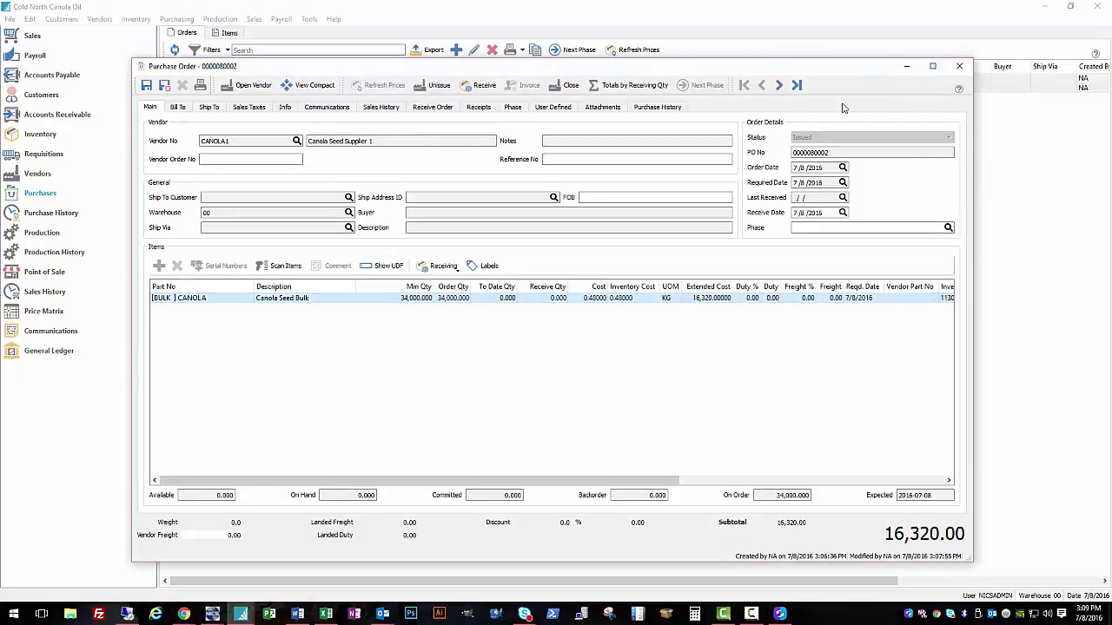
pyautogui.click(959, 66)
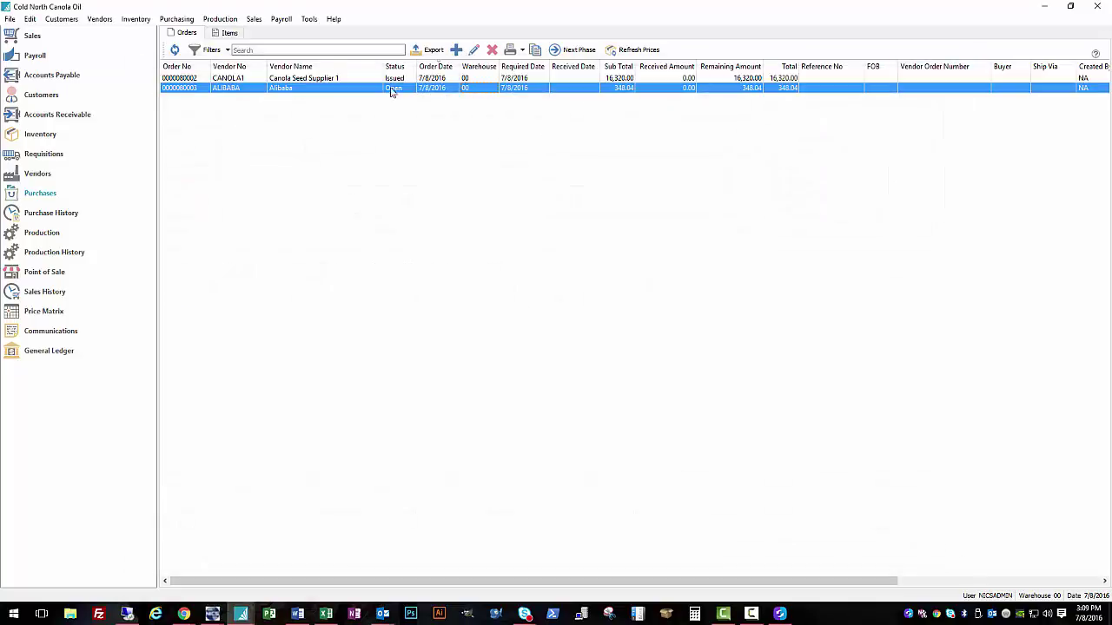
pyautogui.doubleClick(326, 86)
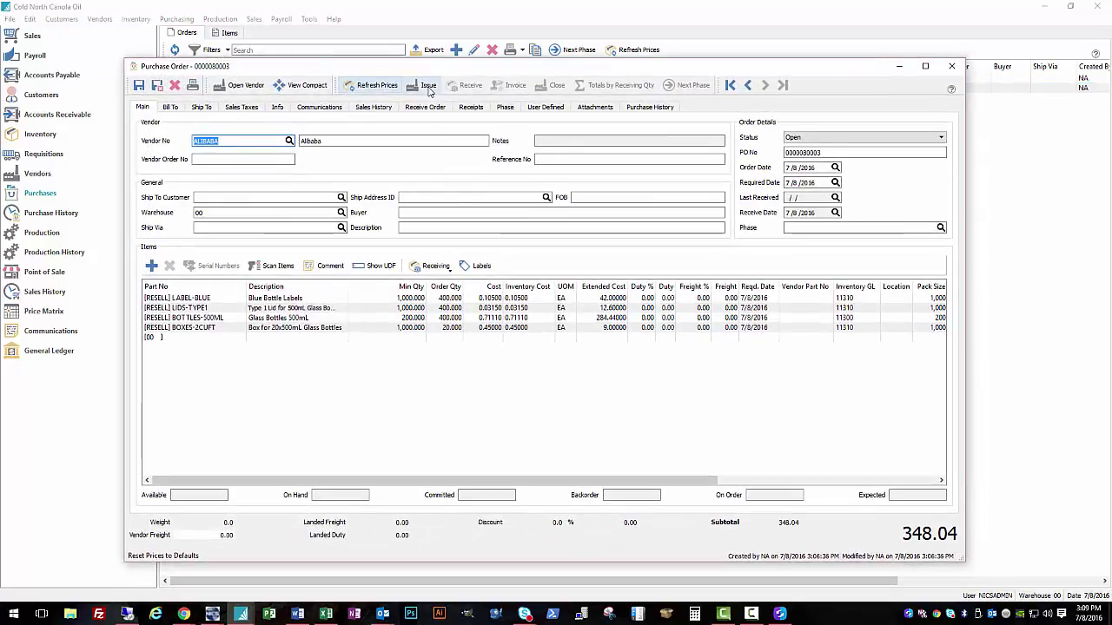
pyautogui.click(446, 298)
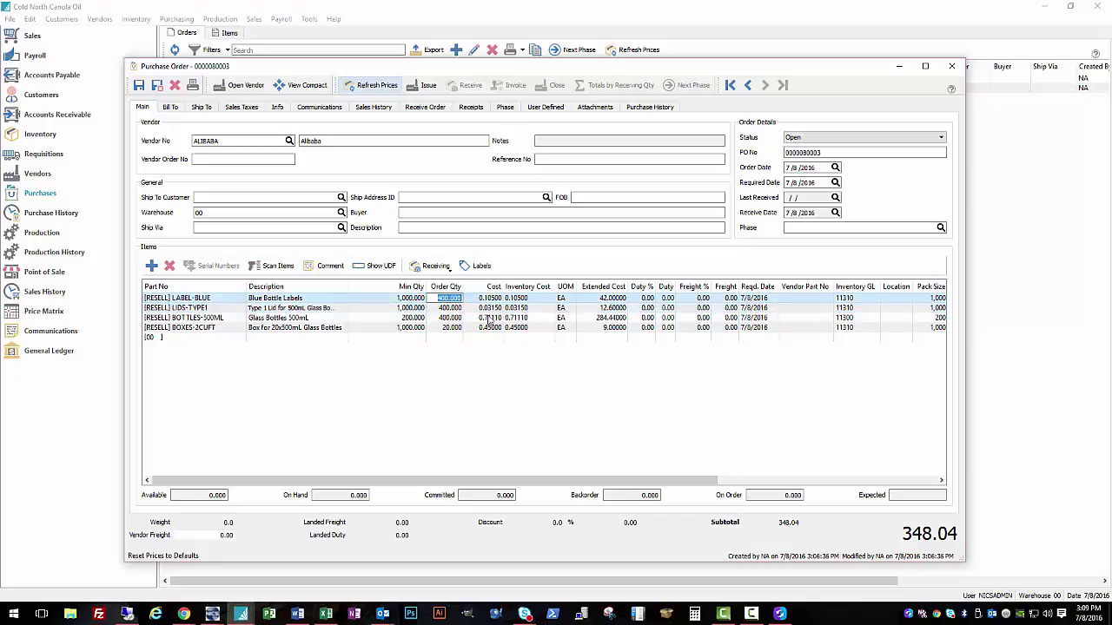
pyautogui.write('1,')
pyautogui.write('000')
pyautogui.click(455, 309)
pyautogui.write('1,000')
pyautogui.click(460, 328)
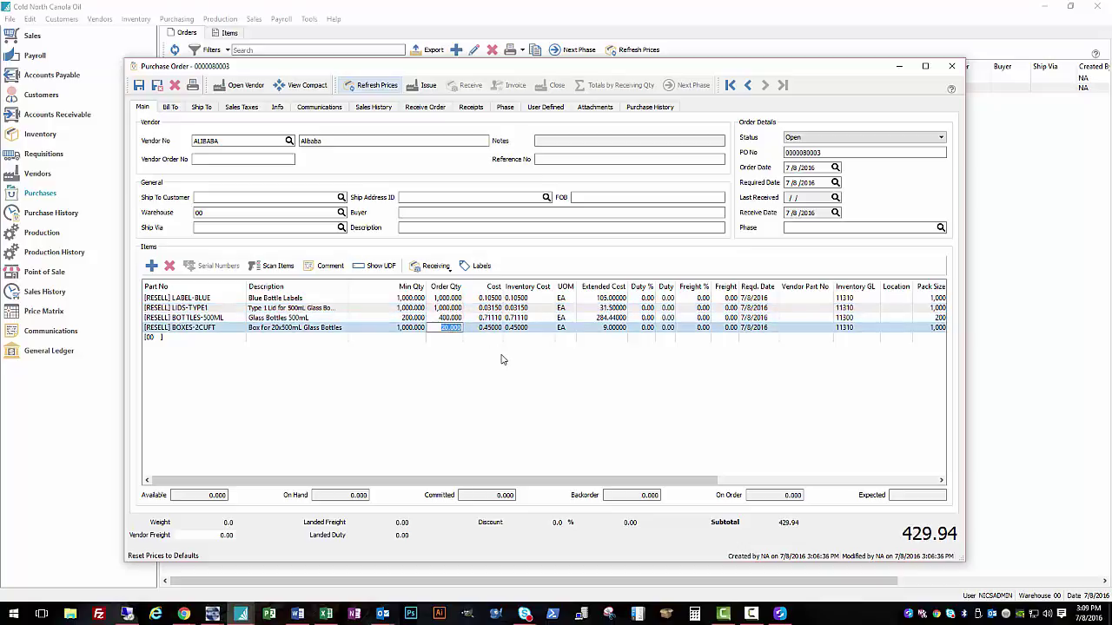
pyautogui.write('1000')
pyautogui.click(515, 361)
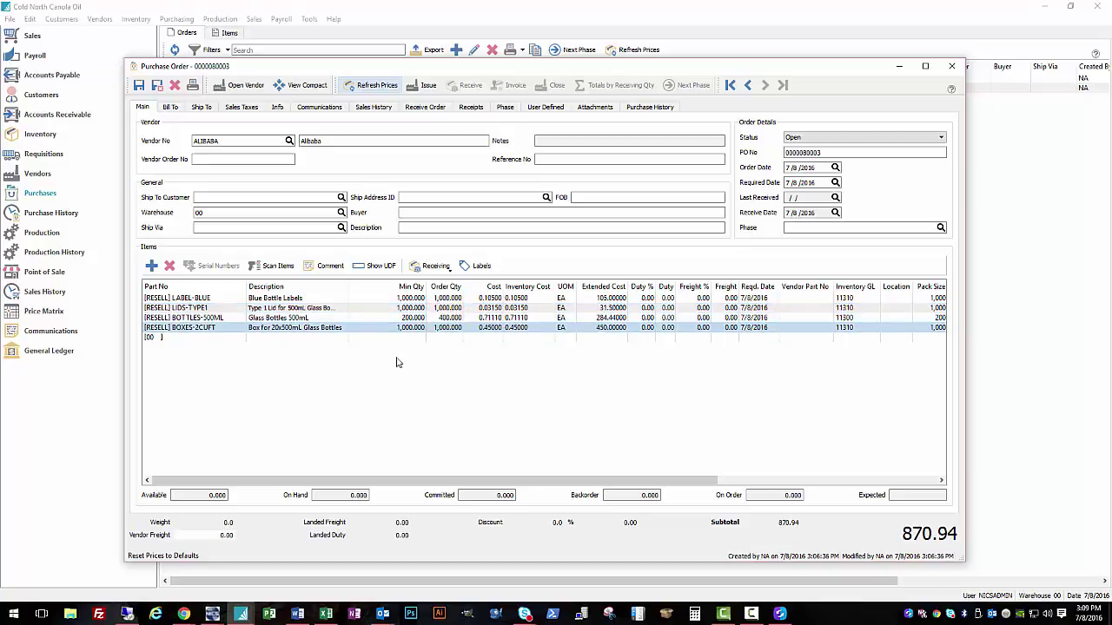
# Step: Issue the Alibaba purchase order at 870.94 and choose its Purchase Order report for e-mailing
pyautogui.click(428, 85)
pyautogui.click(467, 176)
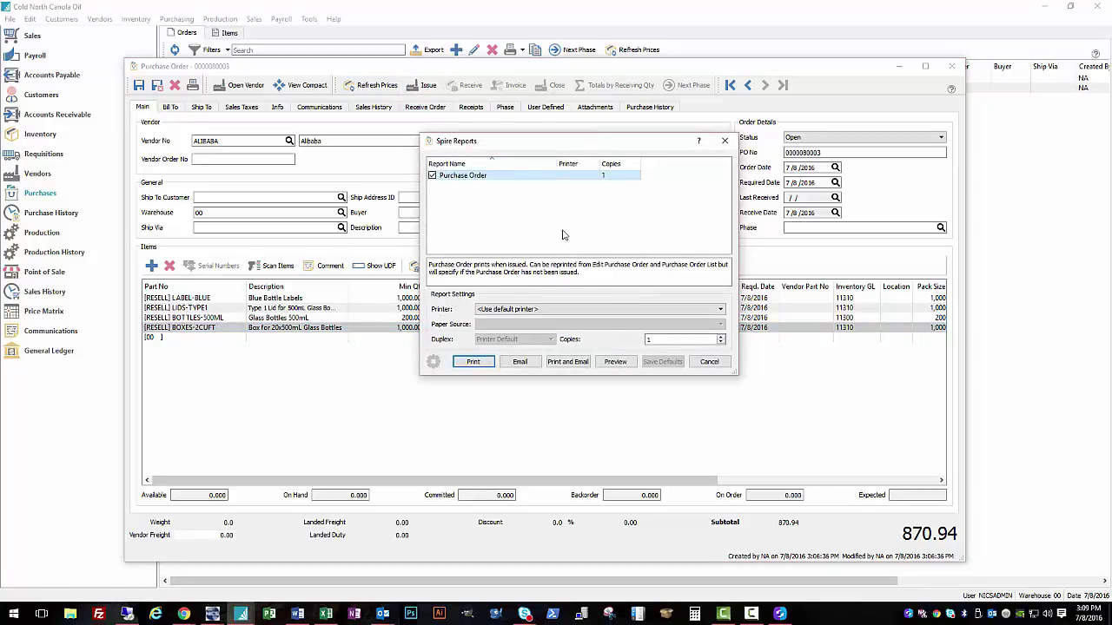
pyautogui.click(522, 363)
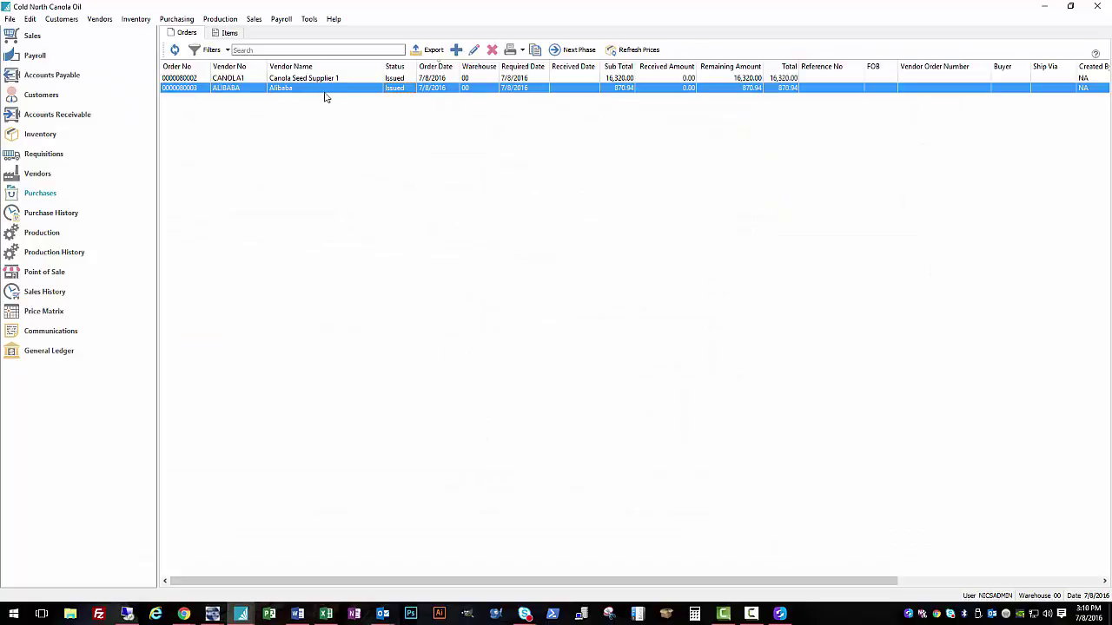
pyautogui.click(319, 79)
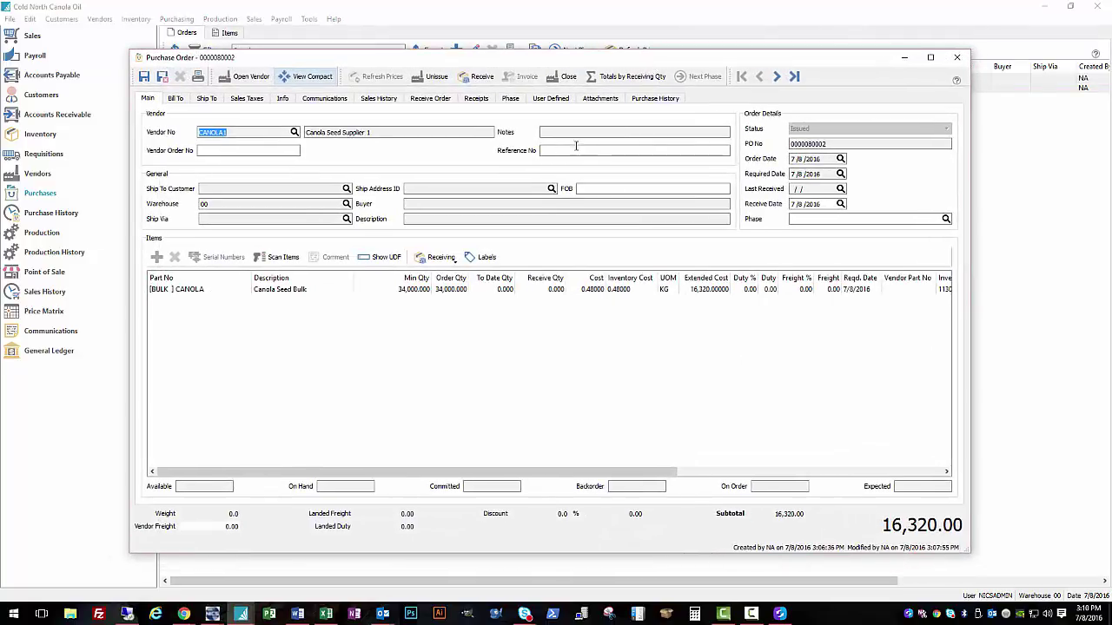
pyautogui.moveTo(604, 59); pyautogui.dragTo(625, 70)
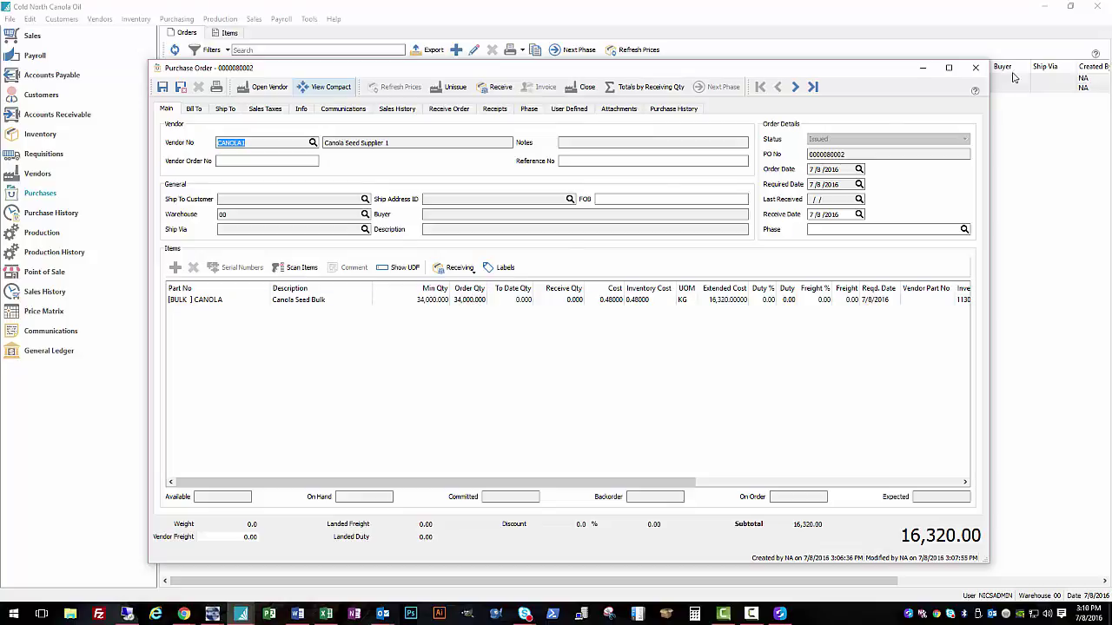
pyautogui.click(460, 303)
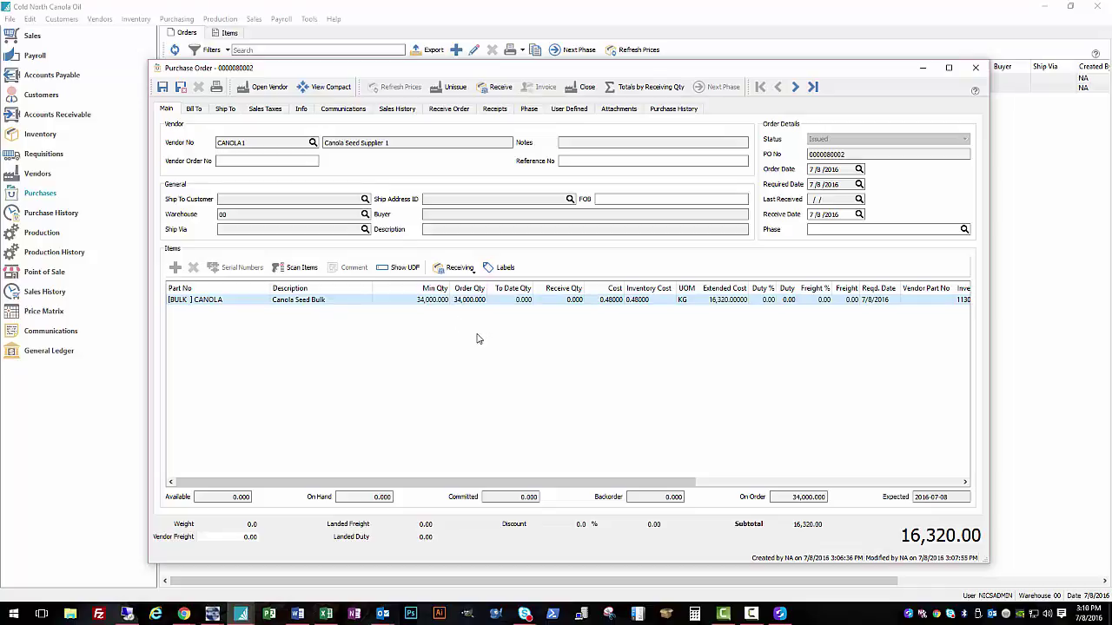
pyautogui.click(477, 271)
pyautogui.click(448, 286)
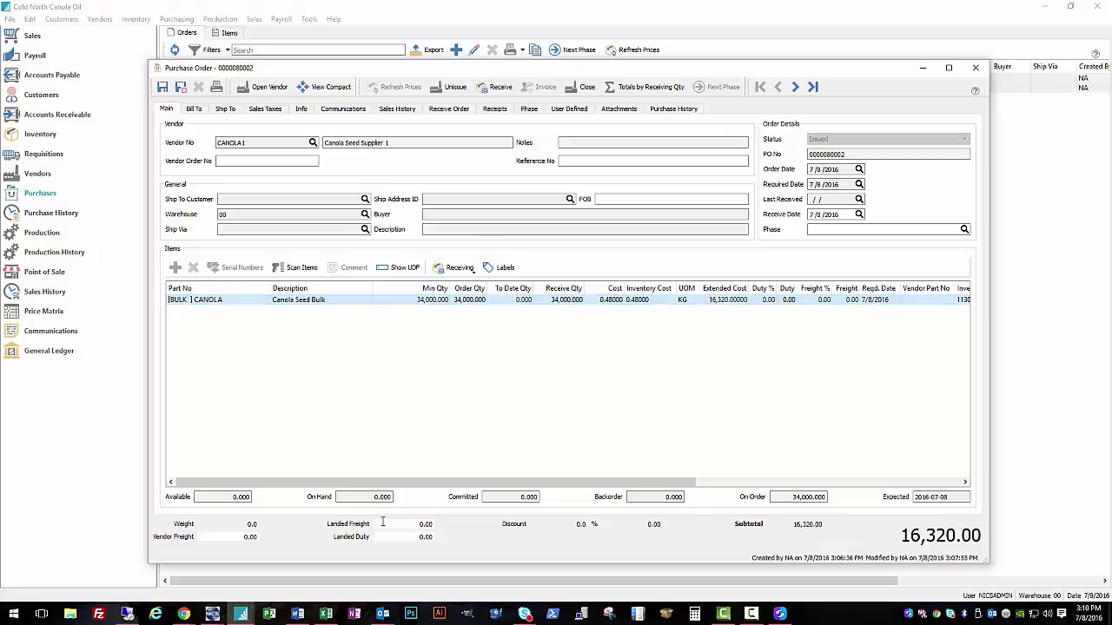
pyautogui.click(424, 525)
pyautogui.click(420, 537)
pyautogui.click(245, 537)
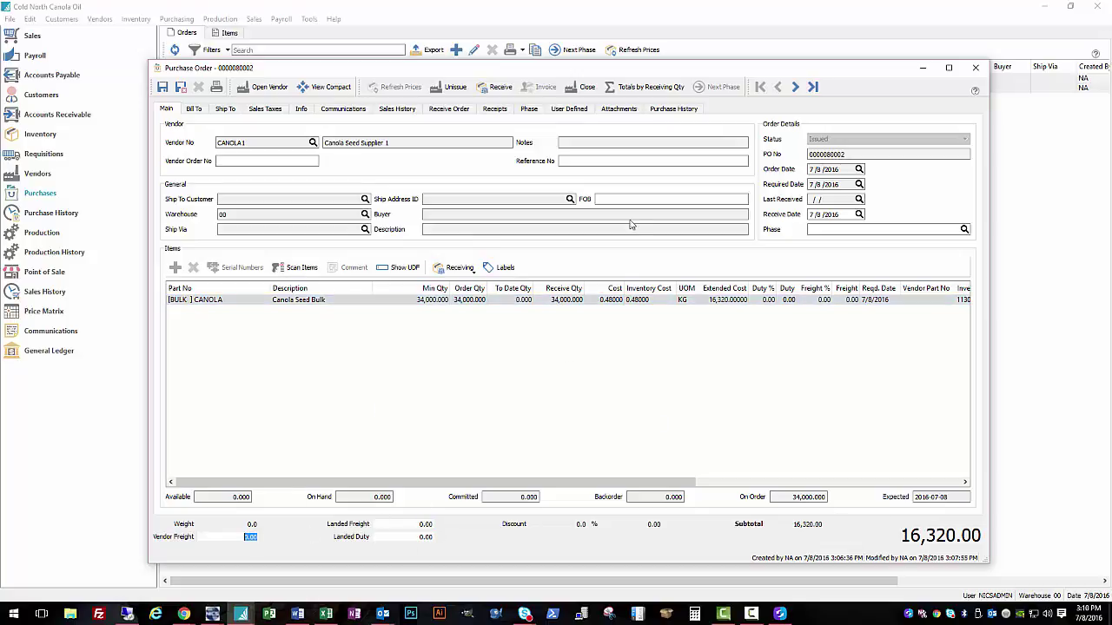
pyautogui.click(552, 400)
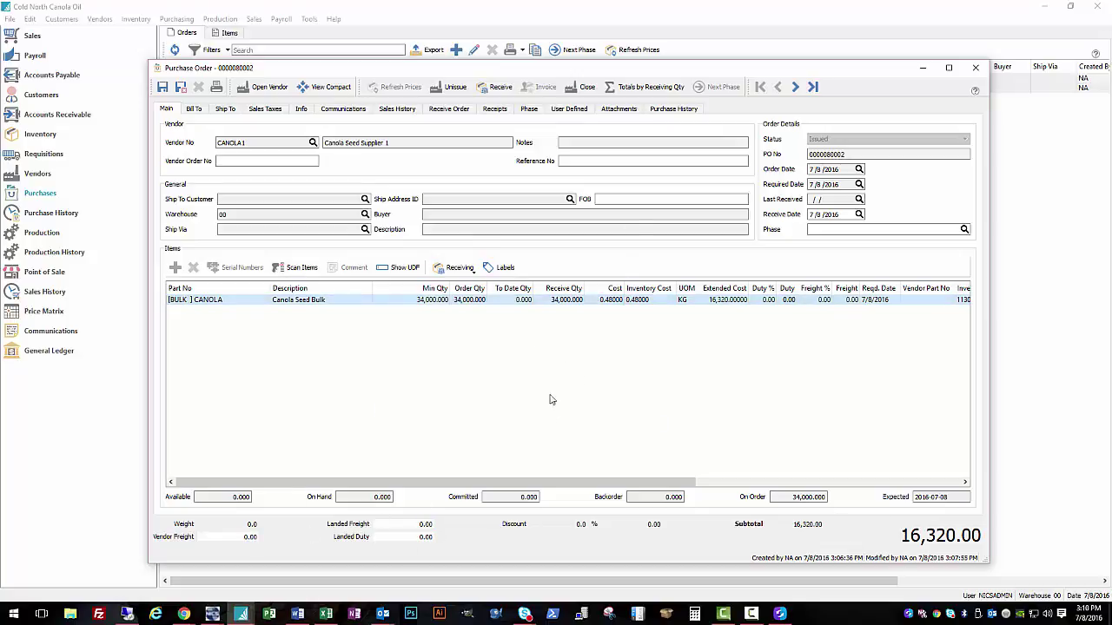
pyautogui.click(495, 87)
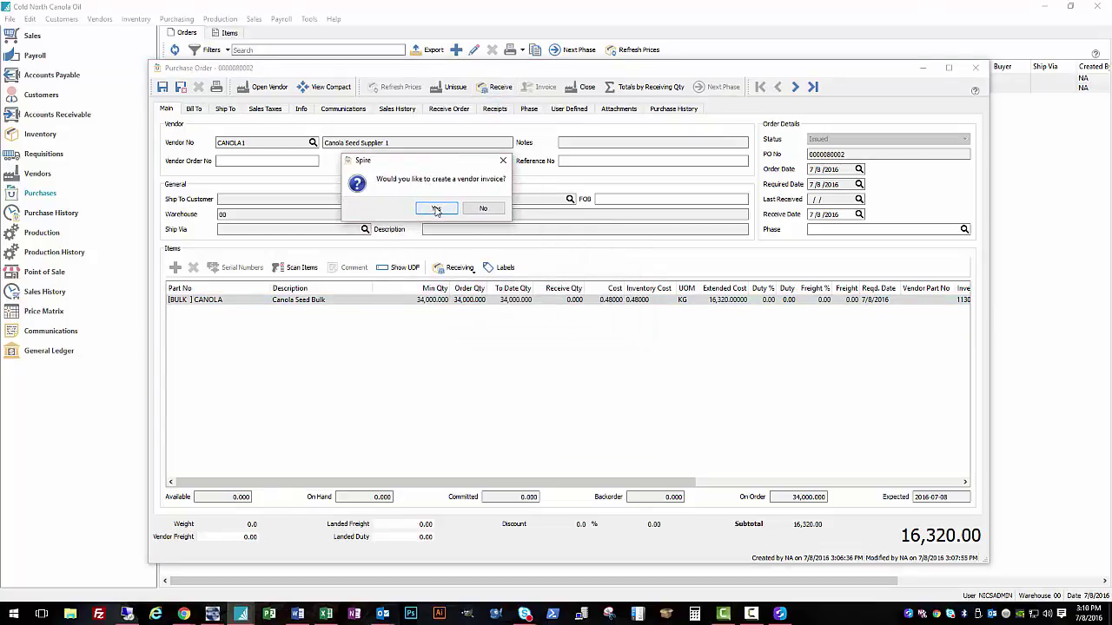
# Step: Create a vendor invoice for the received canola seed, entering the vendor's invoice number
pyautogui.click(436, 210)
pyautogui.click(670, 201)
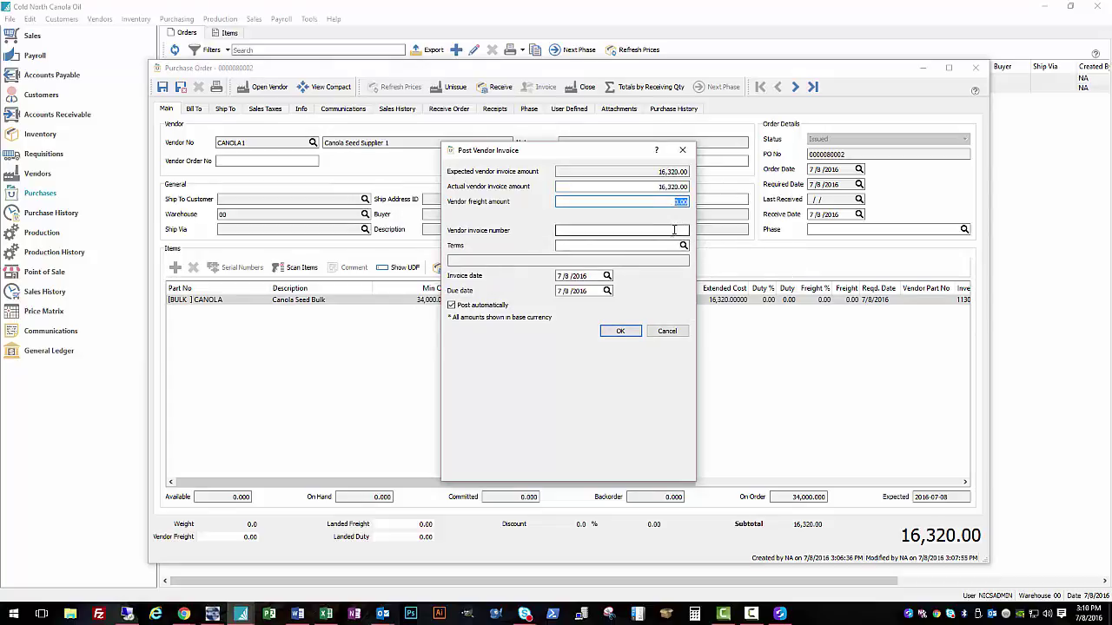
pyautogui.click(622, 230)
pyautogui.write('123456')
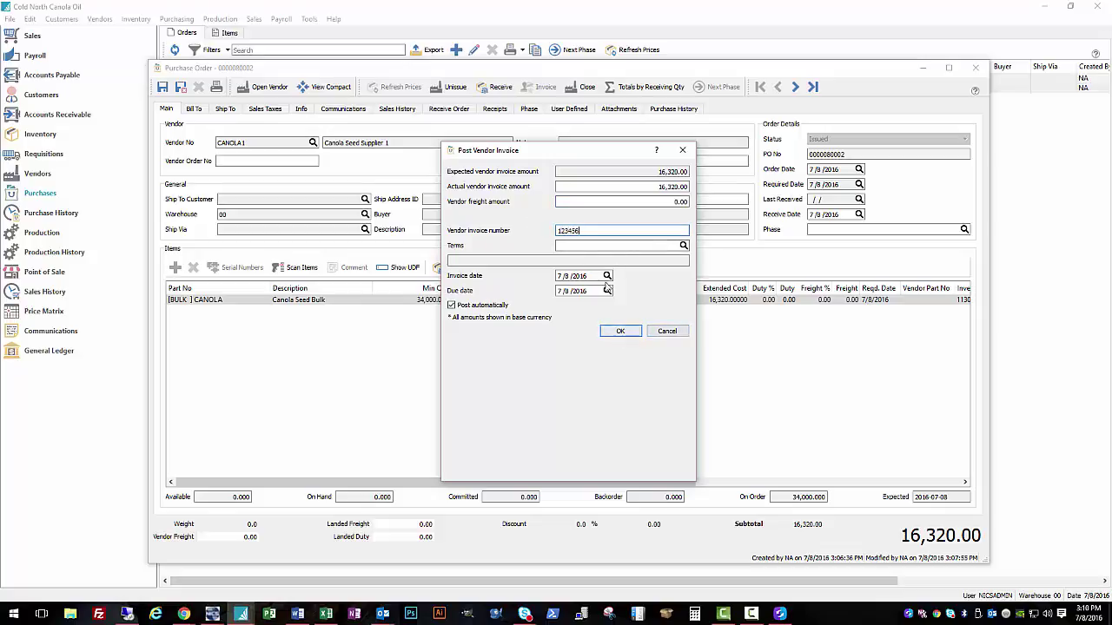
pyautogui.click(622, 333)
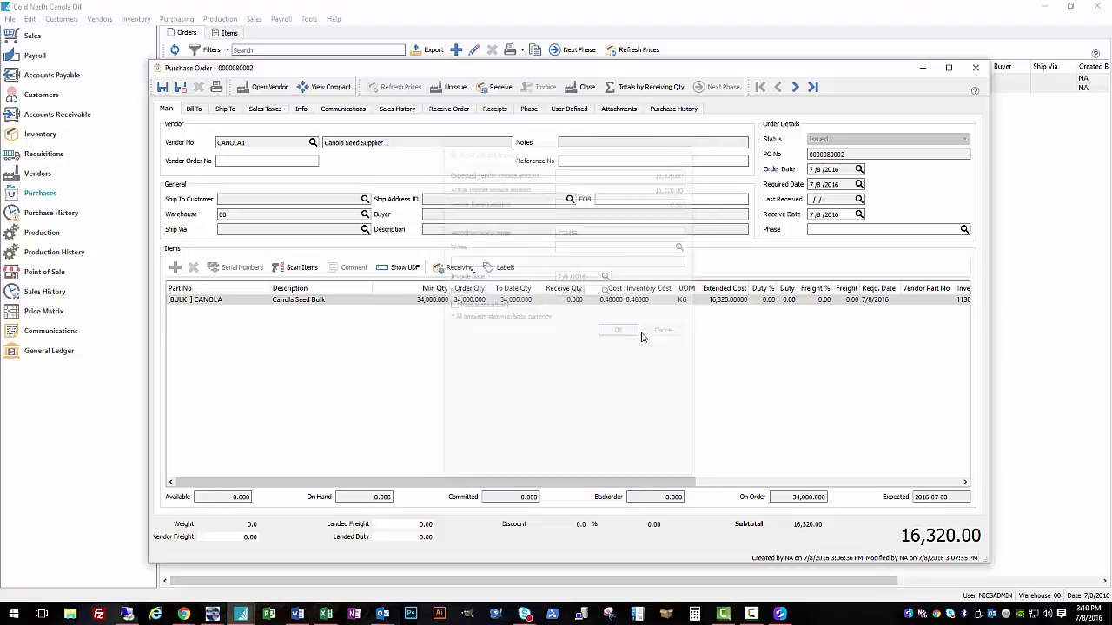
# Step: Delete the Accrued Payables line, accept the 16,320.00 GL entry, and close the order
pyautogui.click(286, 161)
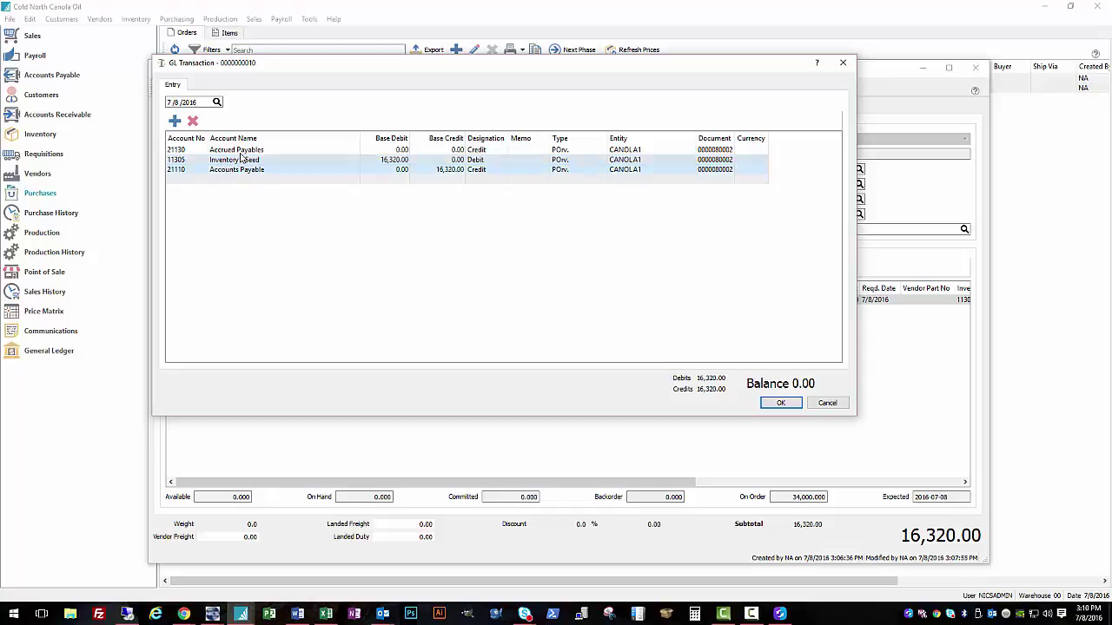
pyautogui.click(187, 149)
pyautogui.click(193, 121)
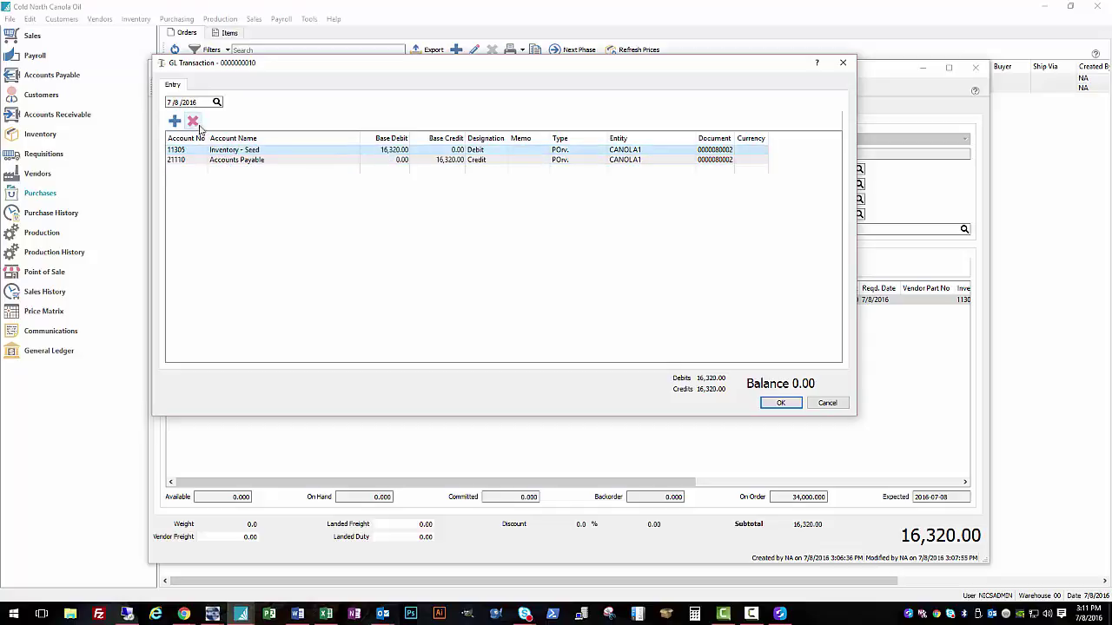
pyautogui.click(313, 160)
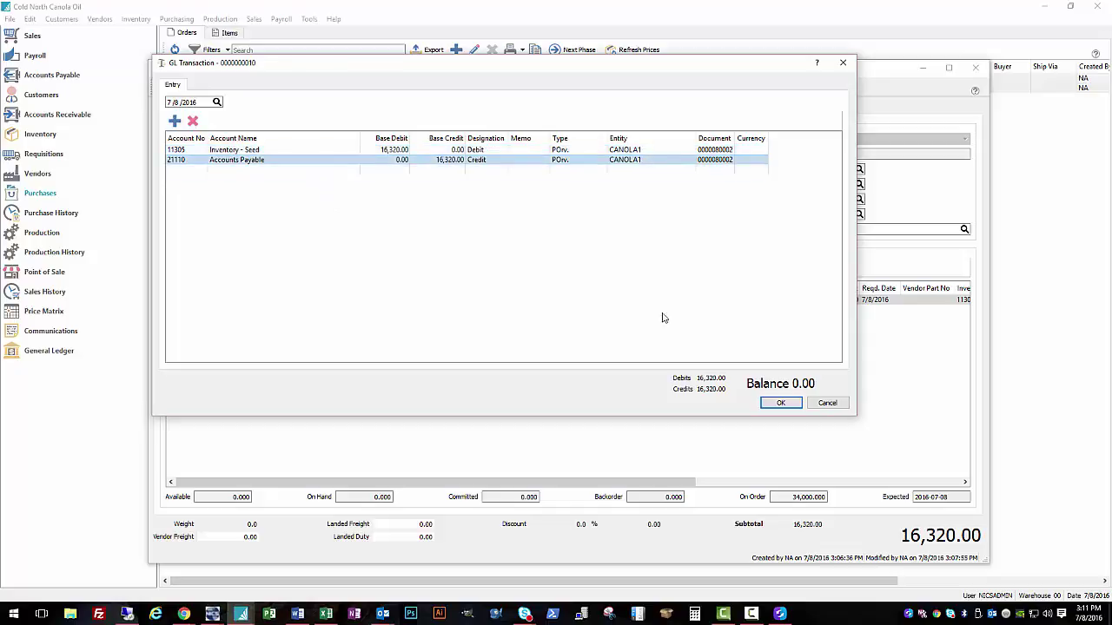
pyautogui.click(789, 407)
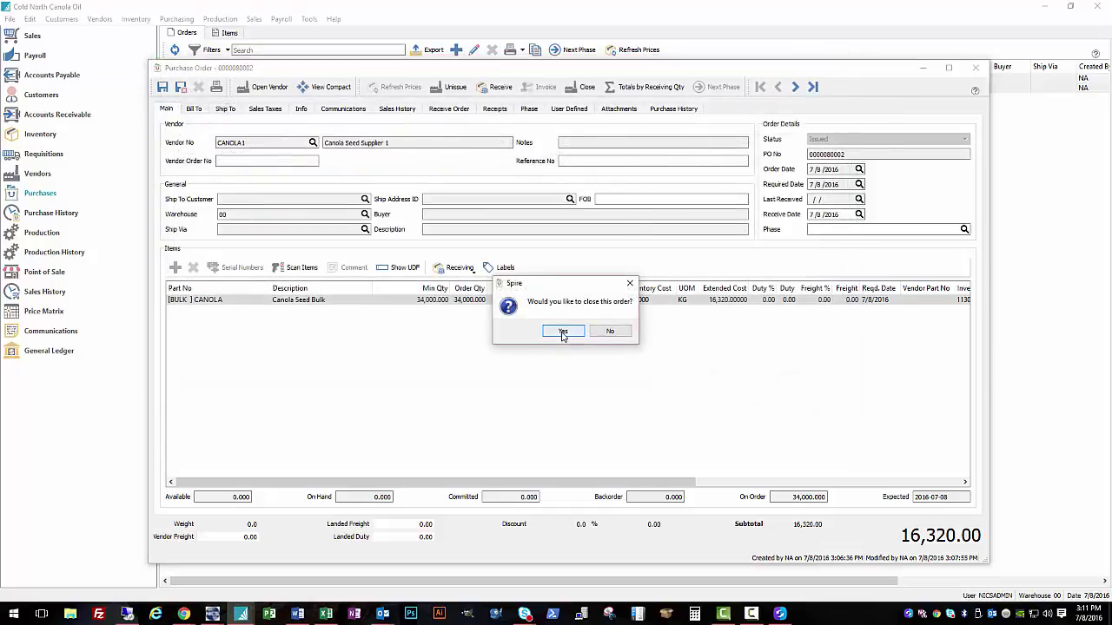
pyautogui.click(562, 334)
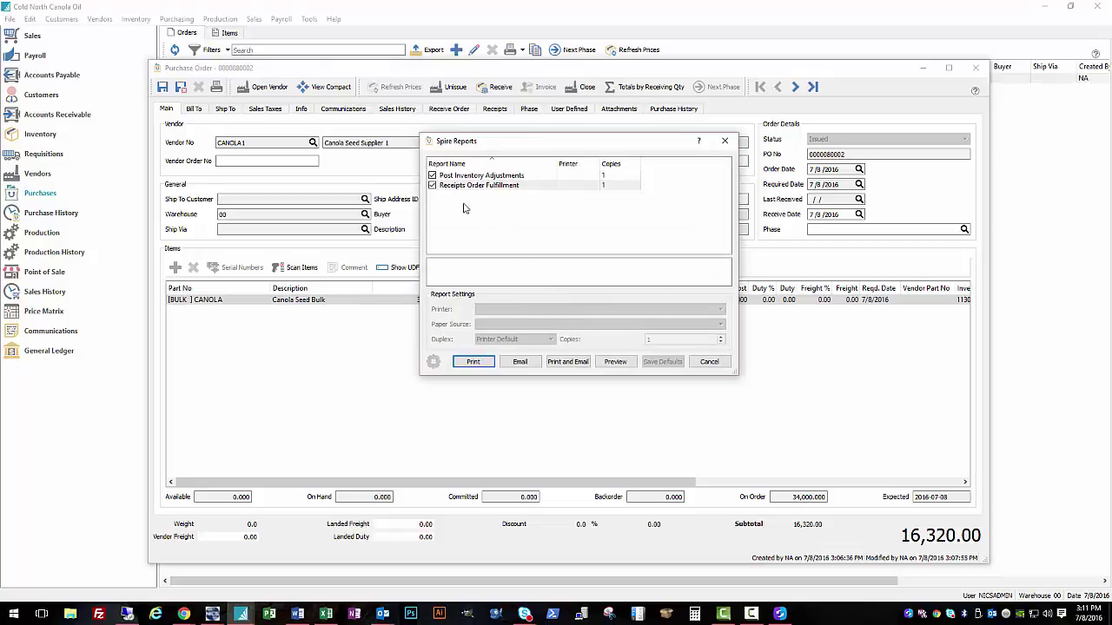
# Step: Select the Receipts Order Fulfillment report and preview the chosen receipt reports
pyautogui.click(432, 177)
pyautogui.click(433, 176)
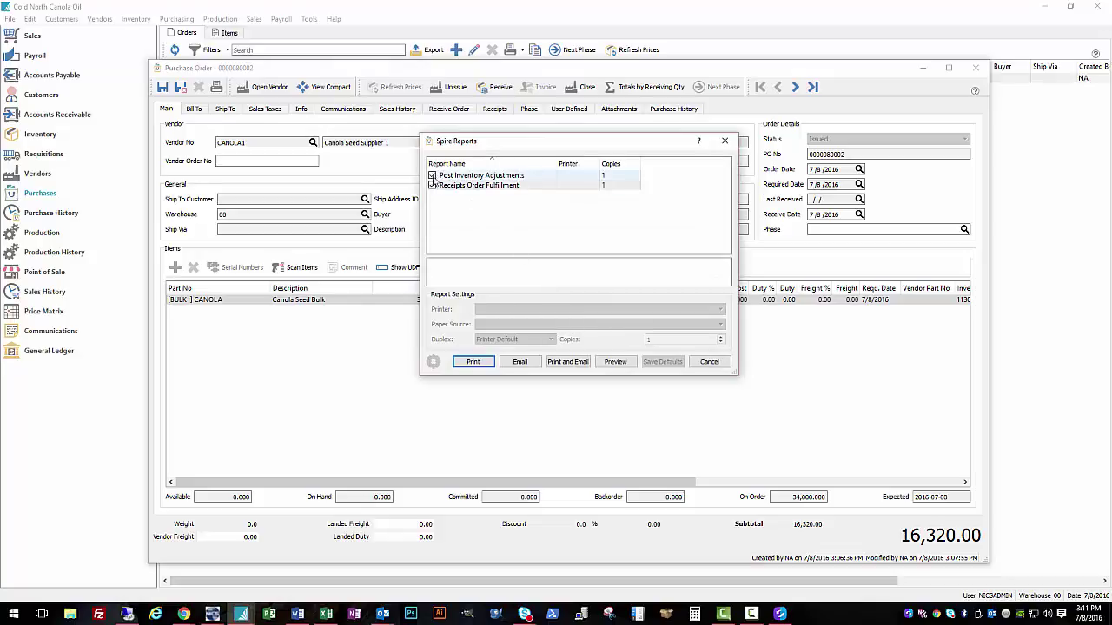
pyautogui.click(432, 185)
pyautogui.click(600, 363)
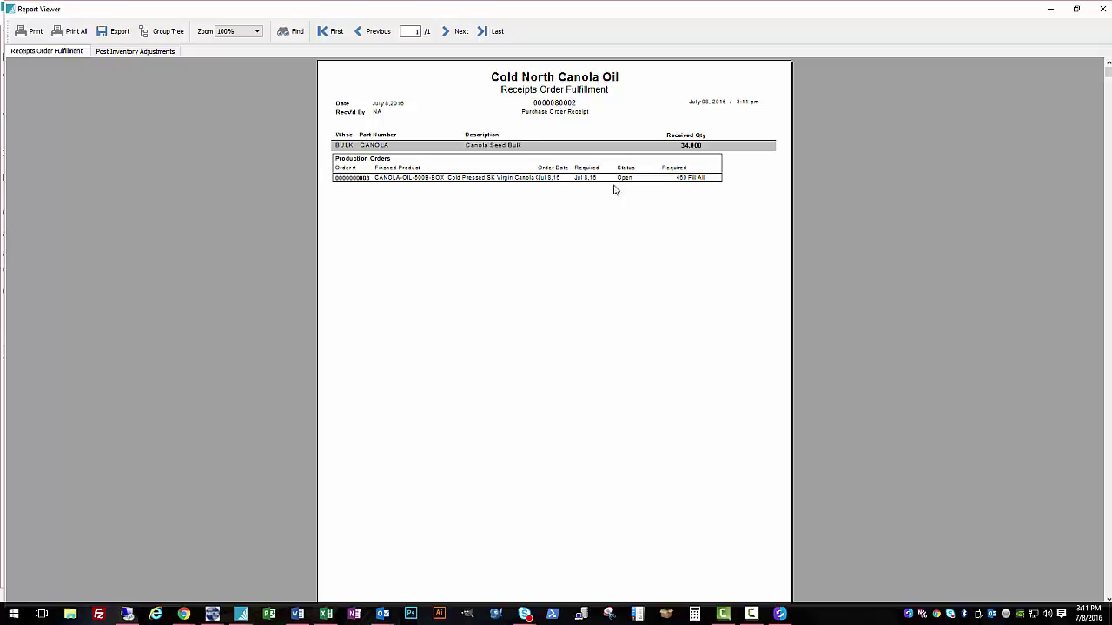
# Step: Compare the Post Inventory Adjustments and Receipts Order Fulfillment reports in Report Viewer
pyautogui.click(136, 52)
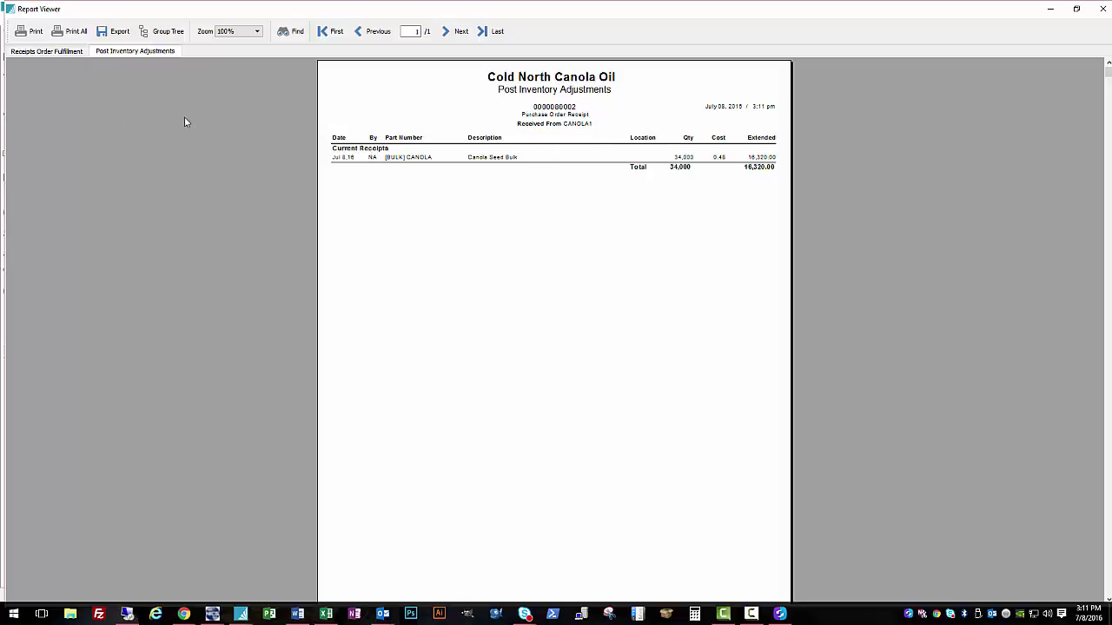
pyautogui.click(69, 51)
pyautogui.click(134, 53)
pyautogui.click(1100, 8)
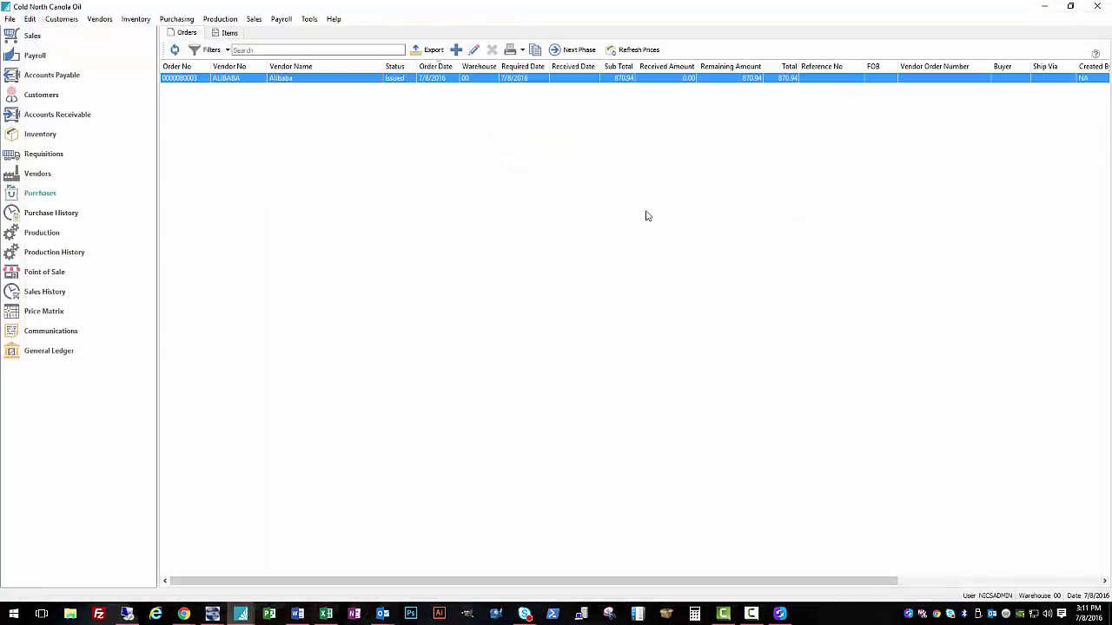
pyautogui.click(257, 80)
pyautogui.press('Return')
pyautogui.click(461, 269)
pyautogui.click(455, 284)
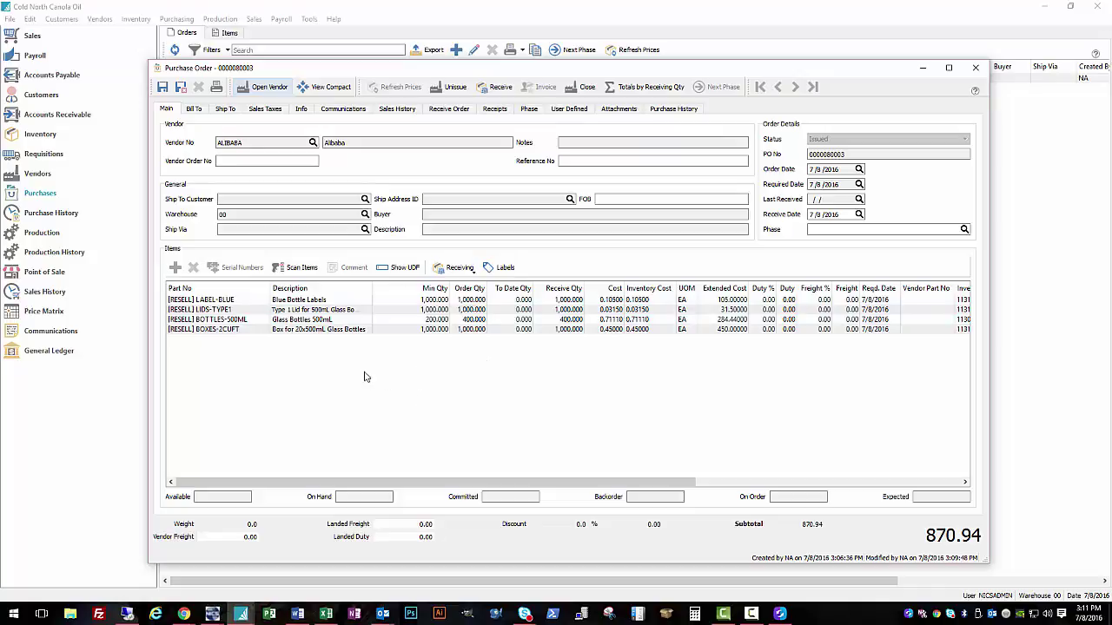
pyautogui.click(259, 161)
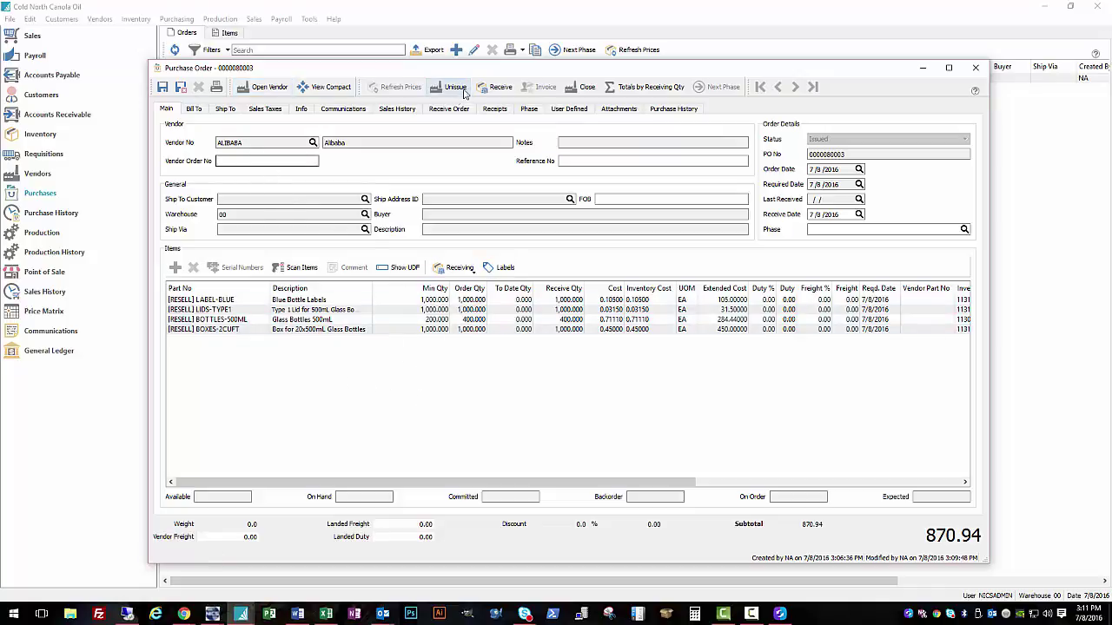
pyautogui.click(500, 89)
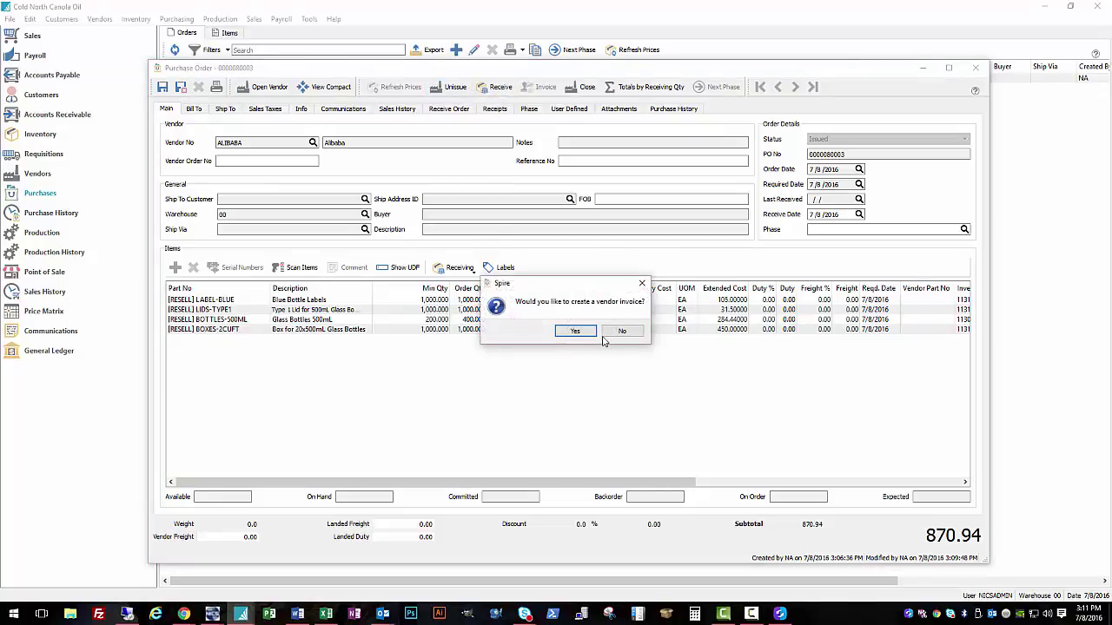
# Step: Create and post the Alibaba vendor invoice, accepting its balanced 870.94 GL transaction
pyautogui.click(576, 331)
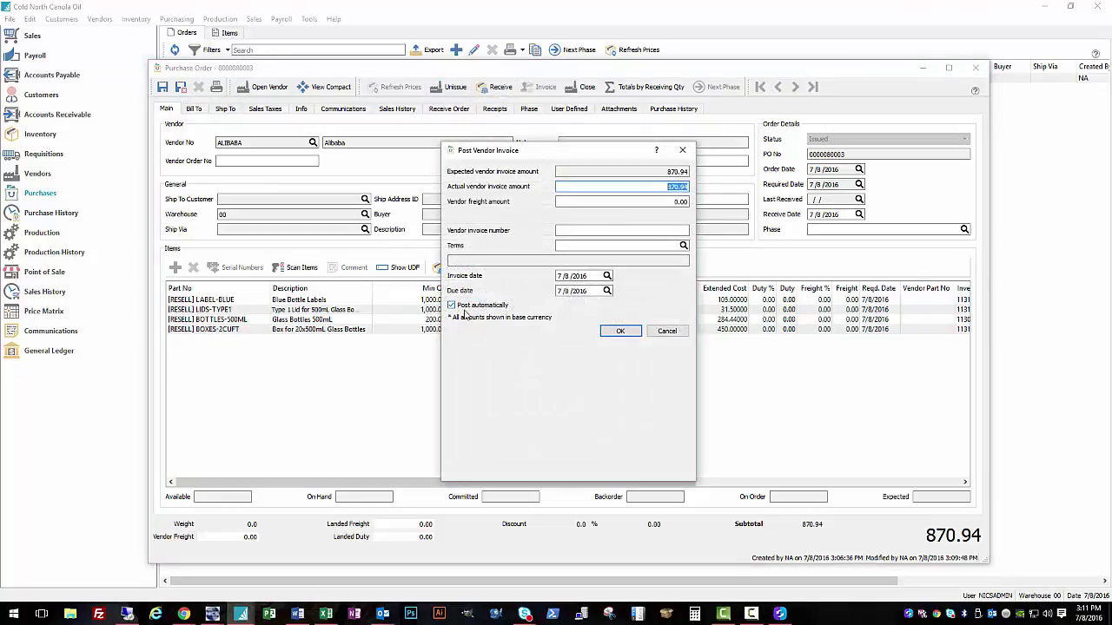
pyautogui.click(455, 307)
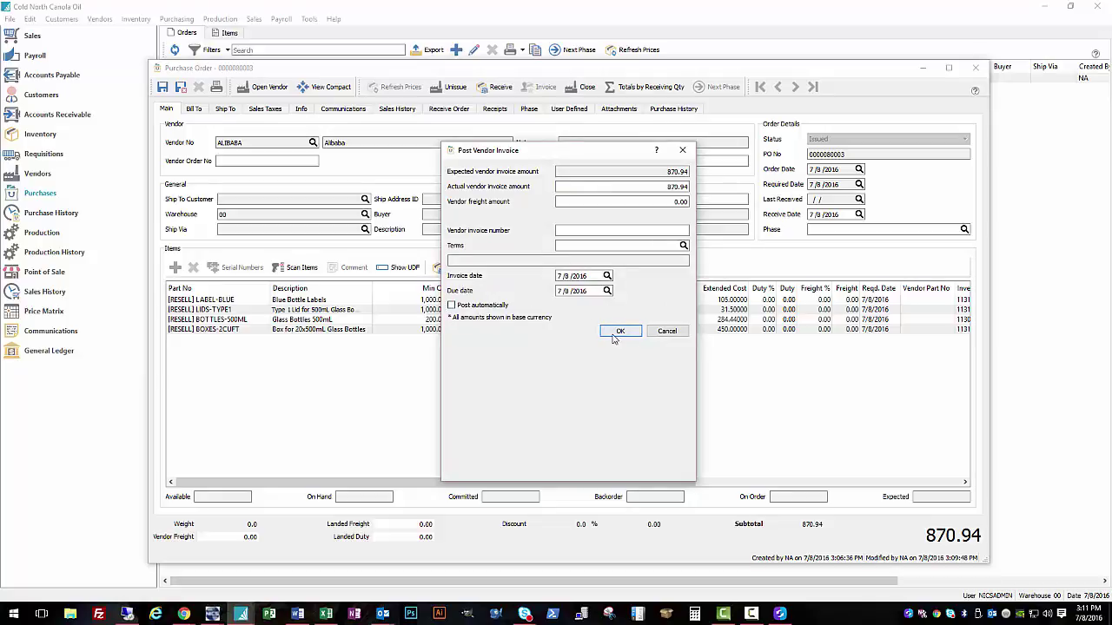
pyautogui.click(585, 230)
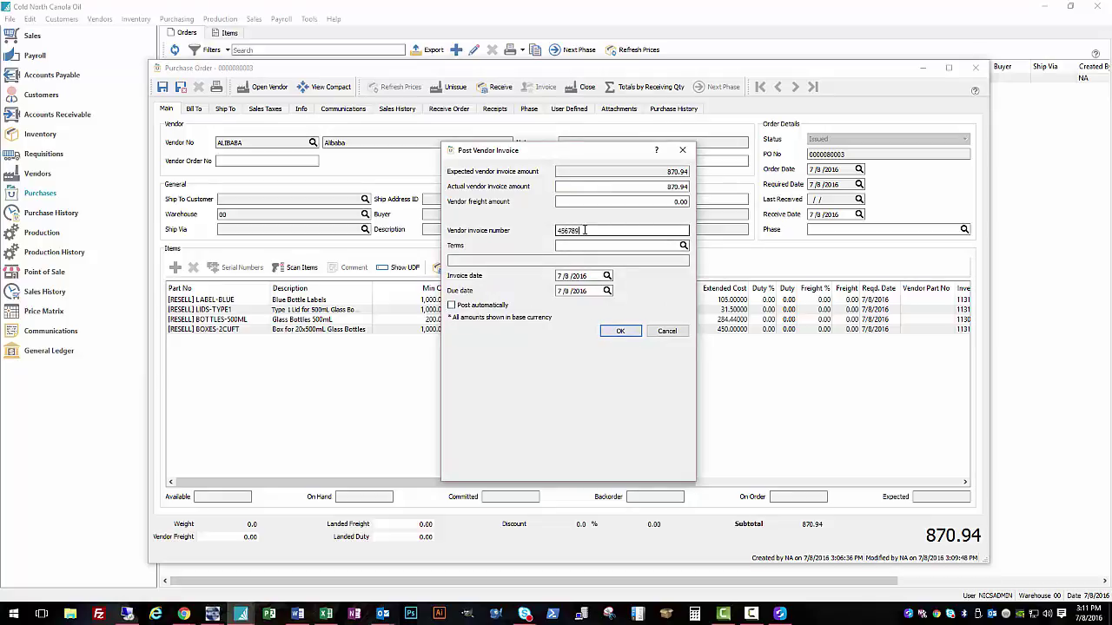
pyautogui.click(621, 331)
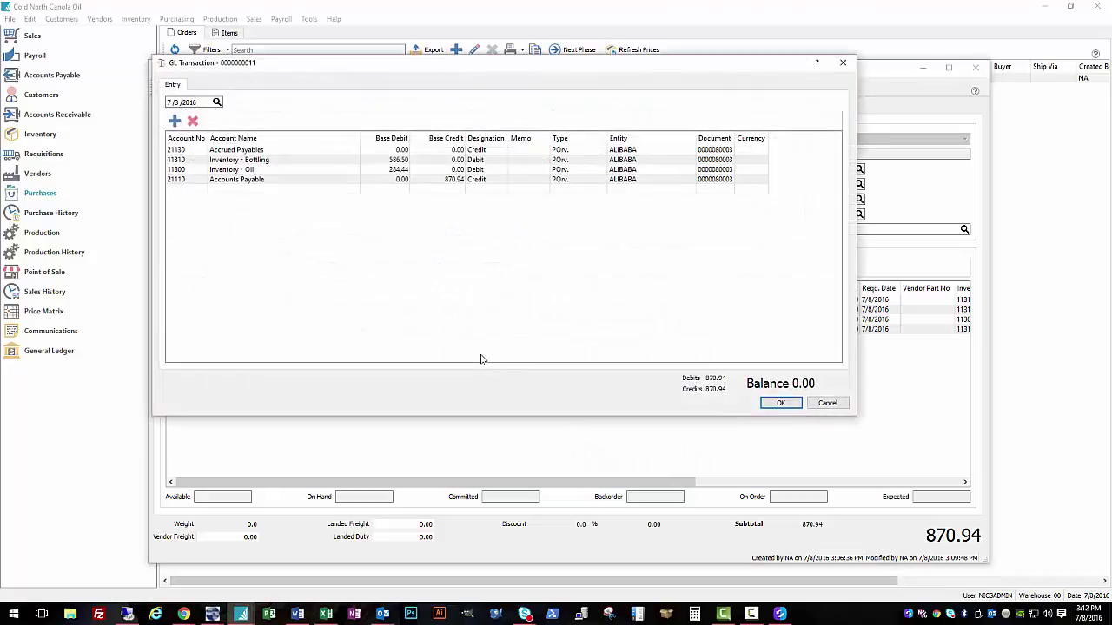
pyautogui.click(261, 161)
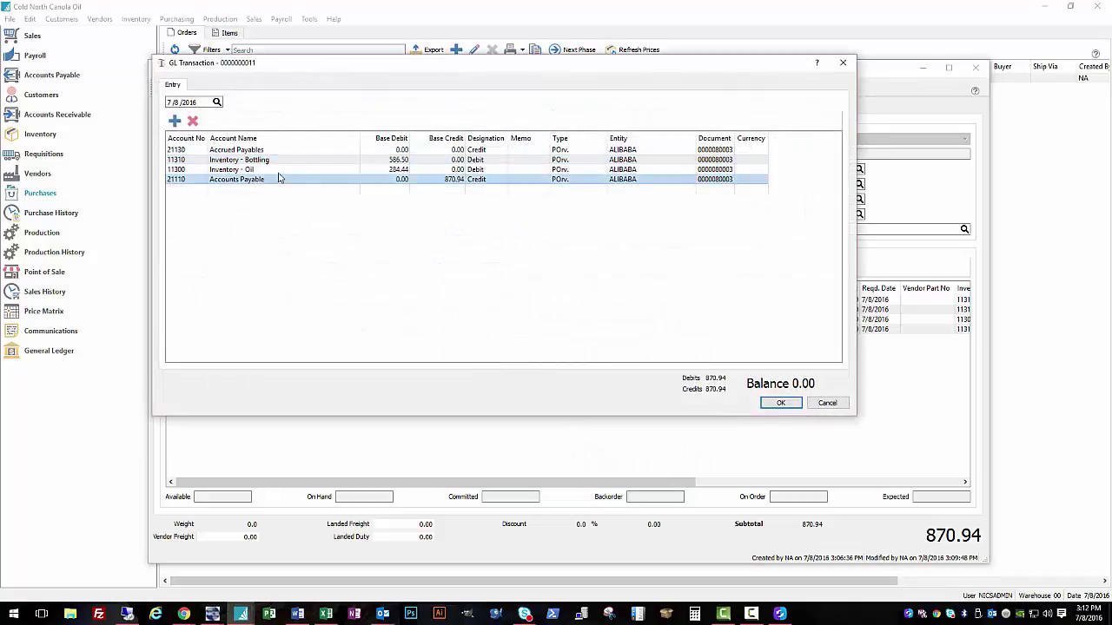
pyautogui.click(310, 169)
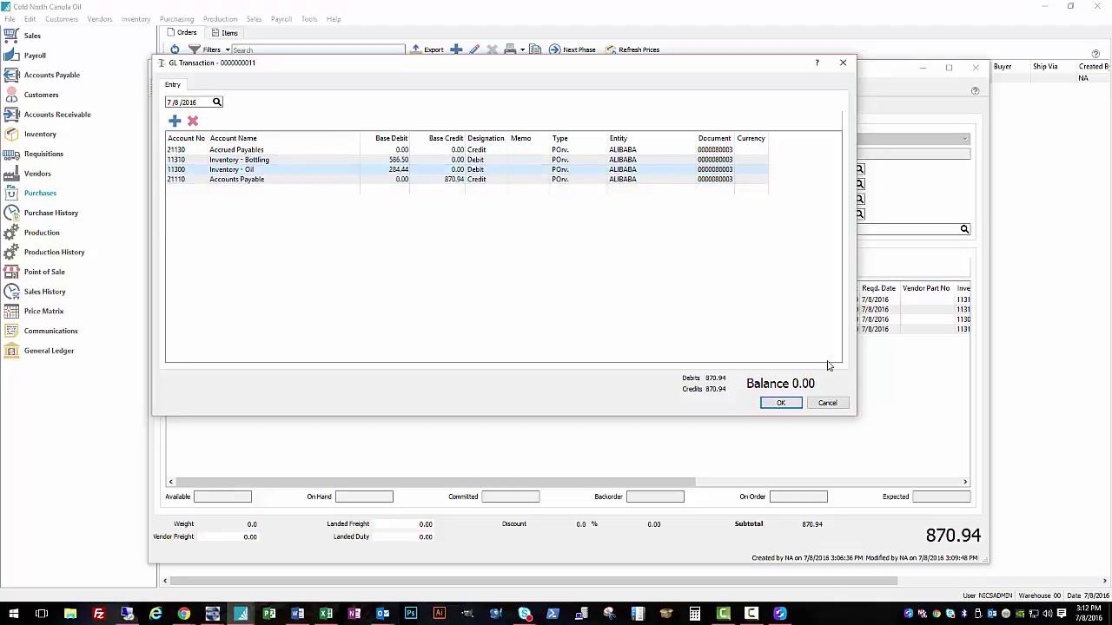
pyautogui.click(782, 403)
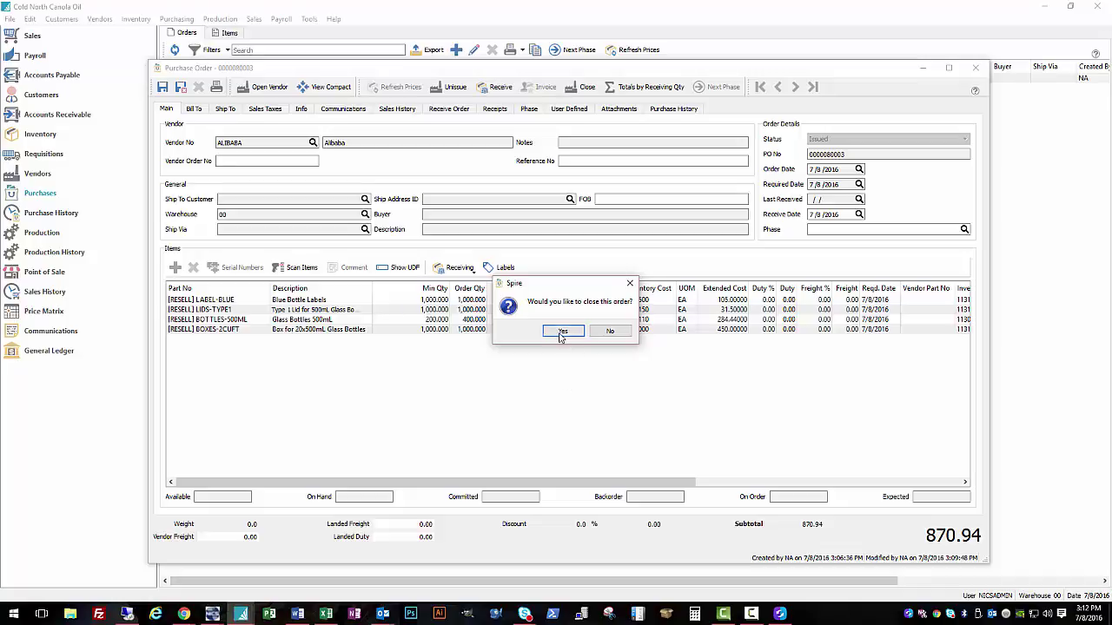
# Step: Close the fully received order without printing the adjustment or fulfillment reports
pyautogui.click(561, 332)
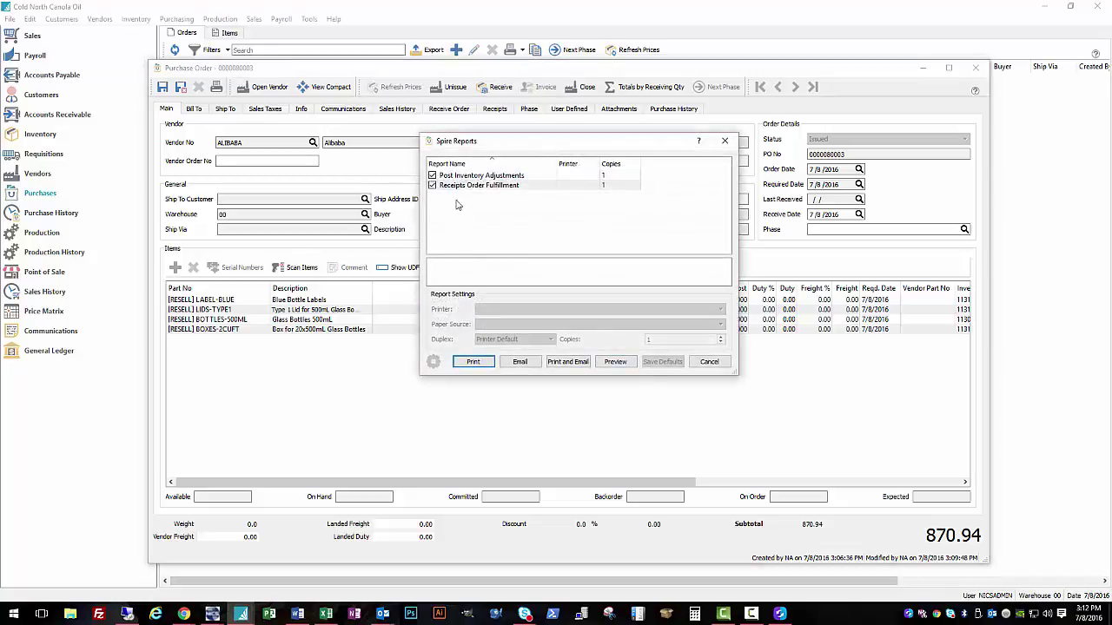
pyautogui.click(432, 185)
pyautogui.click(432, 175)
pyautogui.click(709, 363)
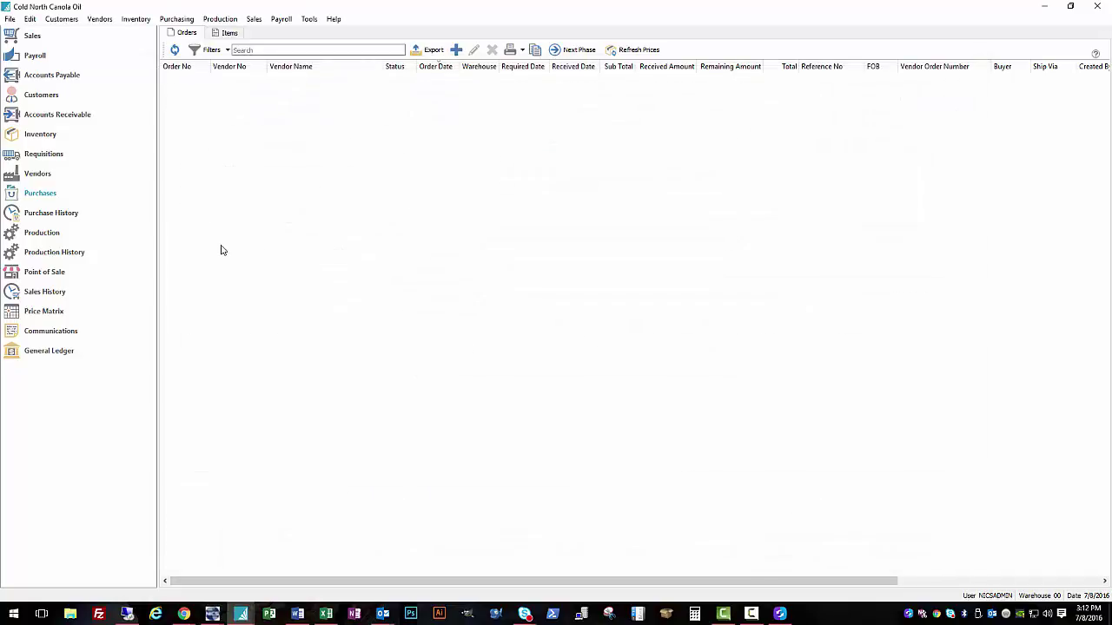
# Step: Build and post all 20 boxes on the canola oil production order
pyautogui.click(58, 234)
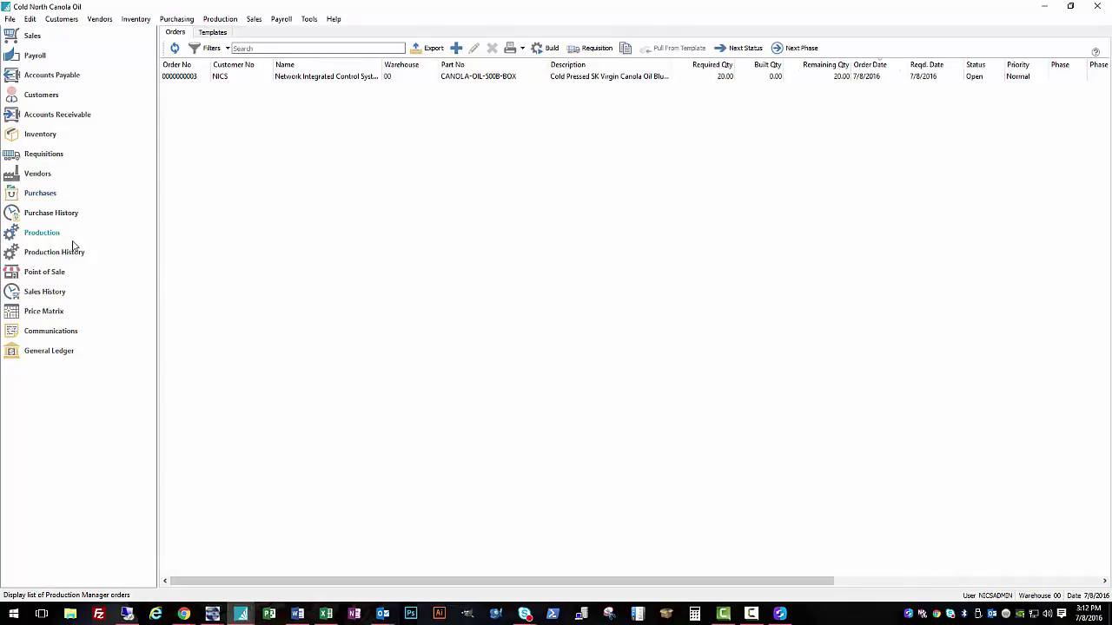
pyautogui.click(517, 82)
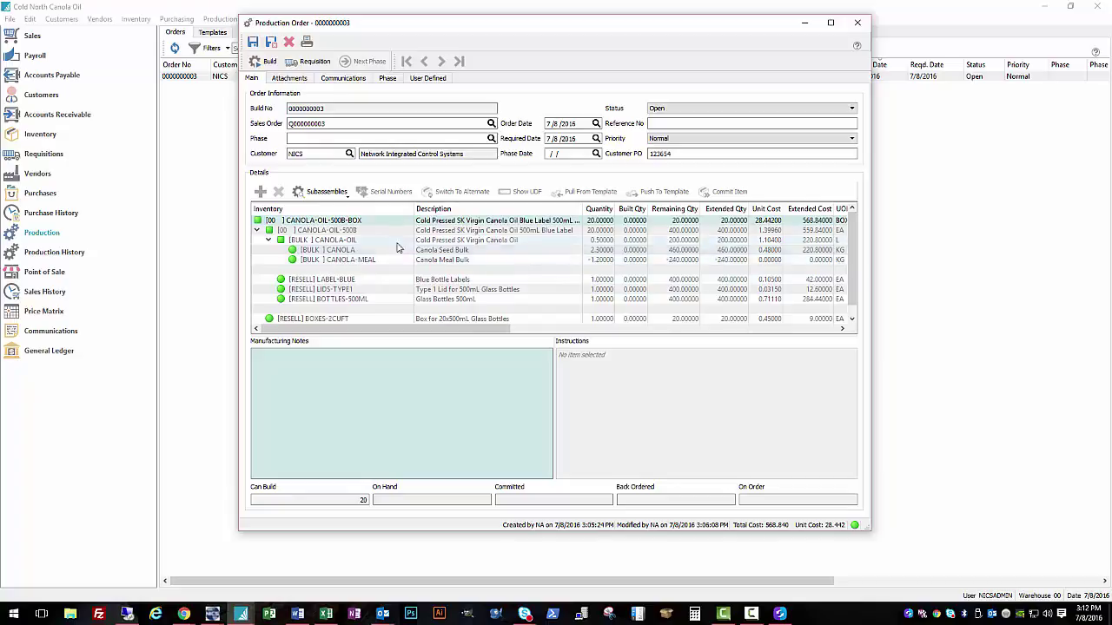
pyautogui.scroll(-1, 447, 260)
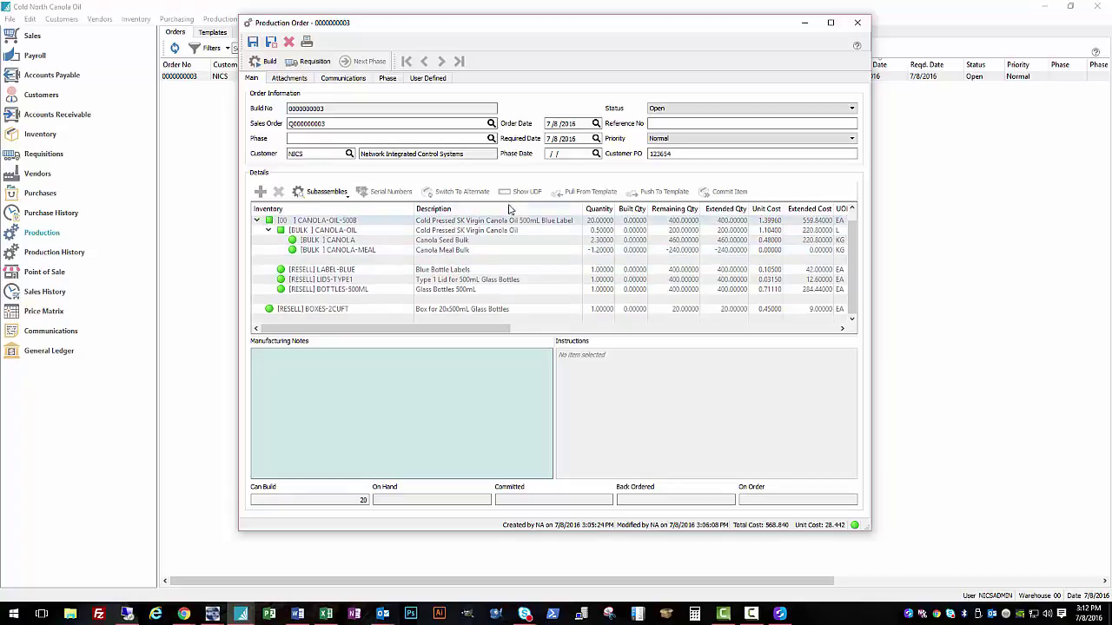
pyautogui.click(269, 62)
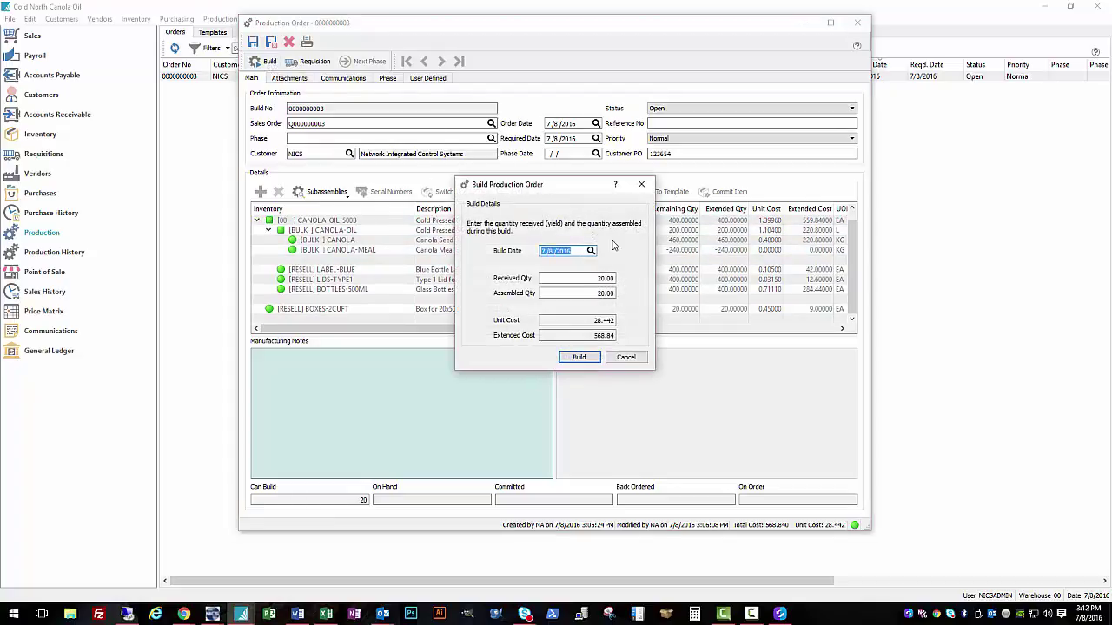
pyautogui.press('Tab')
pyautogui.press('Tab')
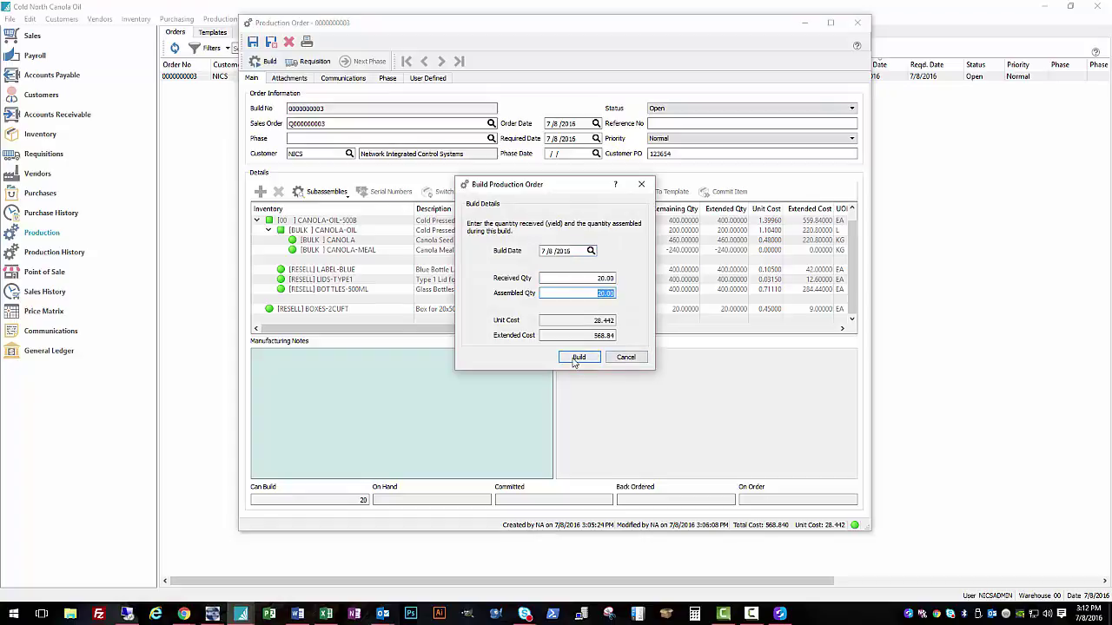
pyautogui.click(573, 360)
pyautogui.click(666, 293)
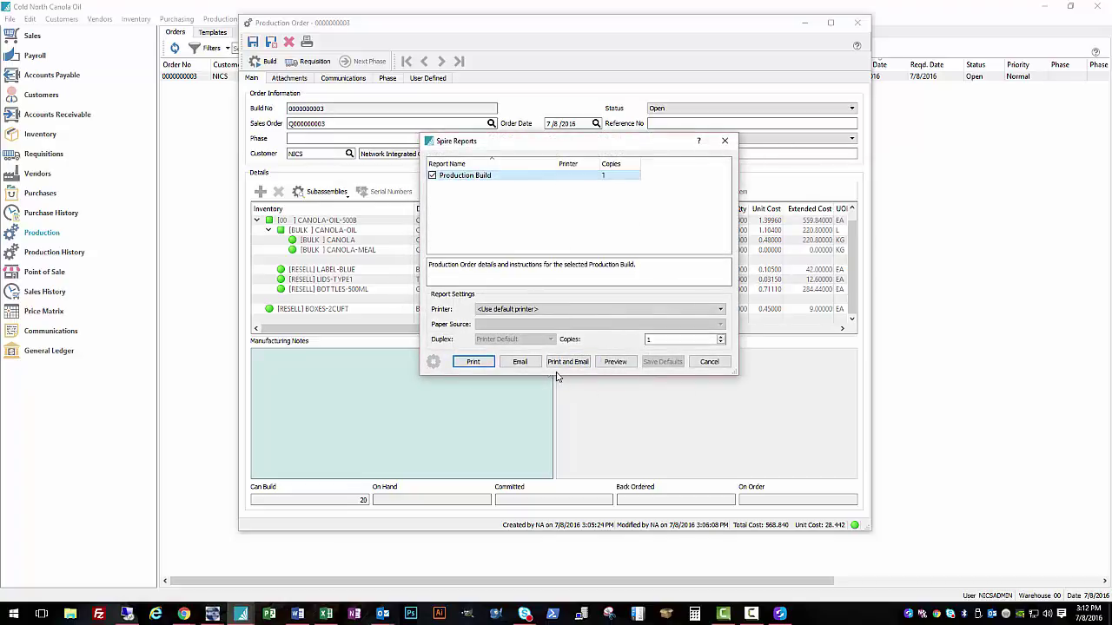
pyautogui.click(619, 363)
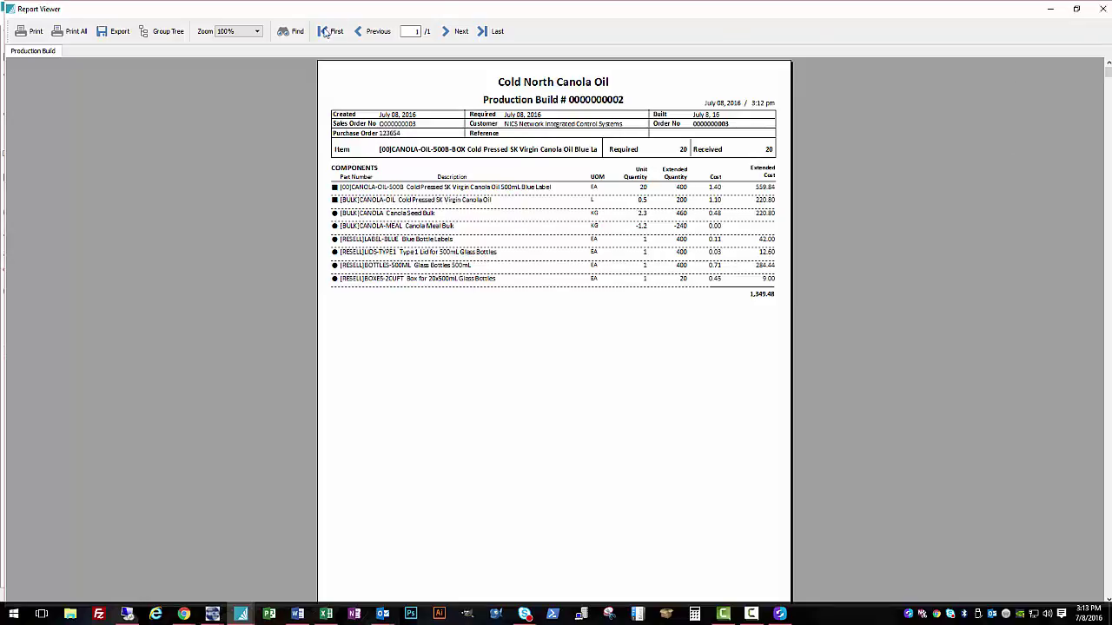
pyautogui.click(1100, 9)
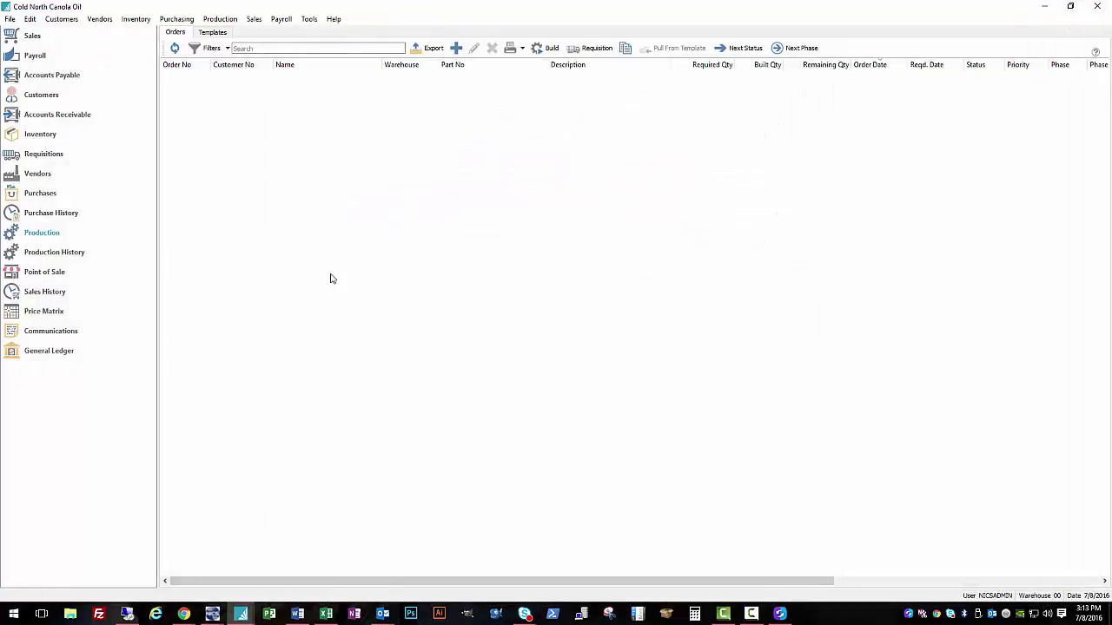
pyautogui.click(44, 254)
pyautogui.click(263, 65)
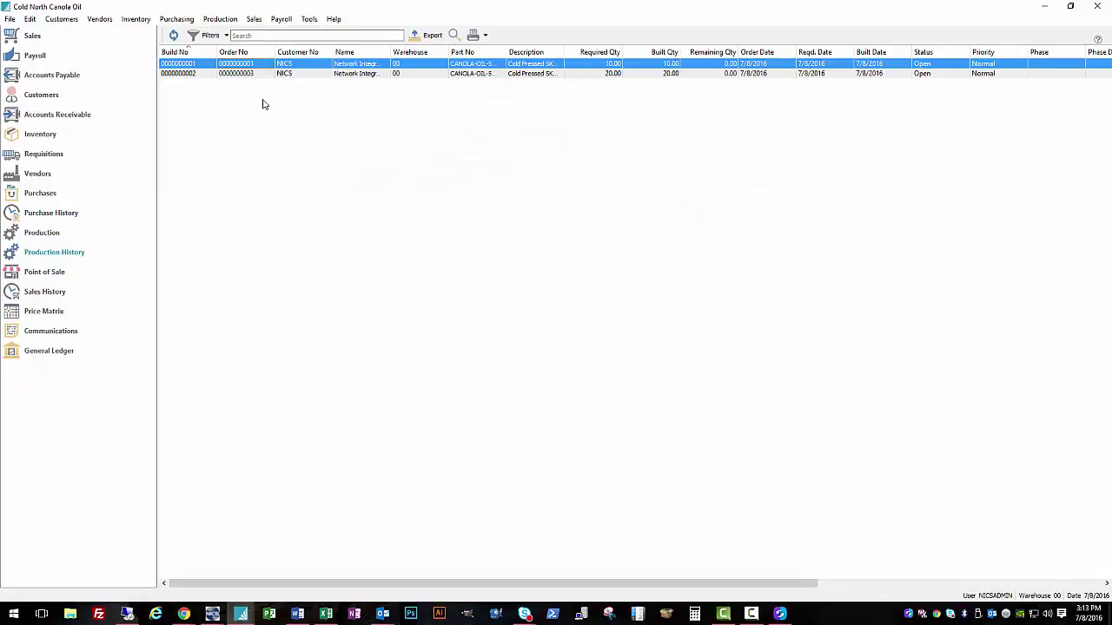
pyautogui.click(239, 74)
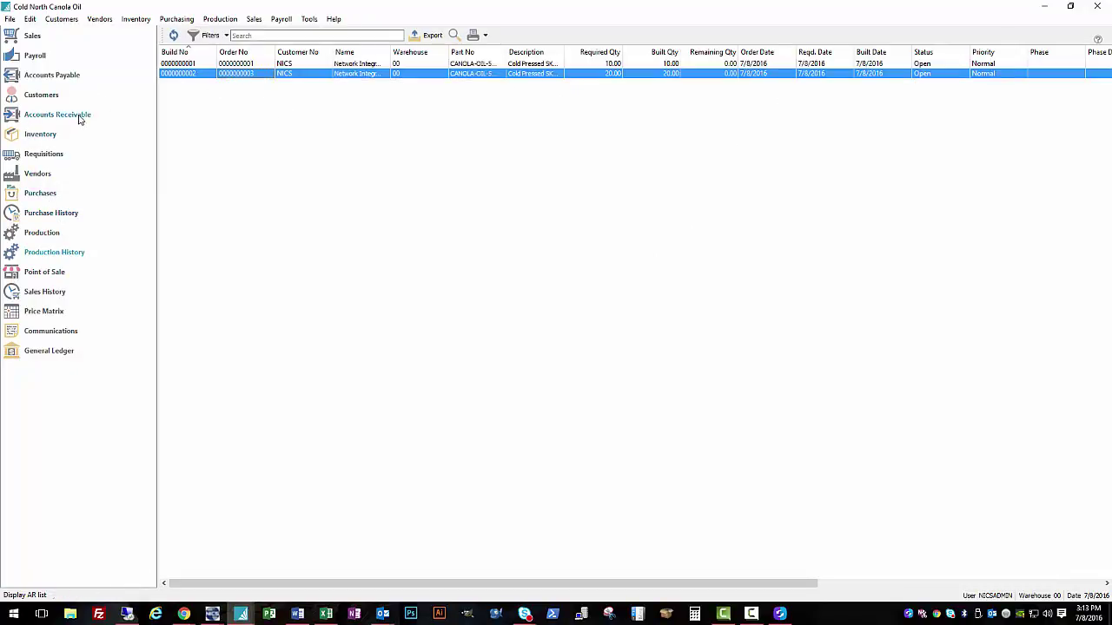
pyautogui.click(32, 35)
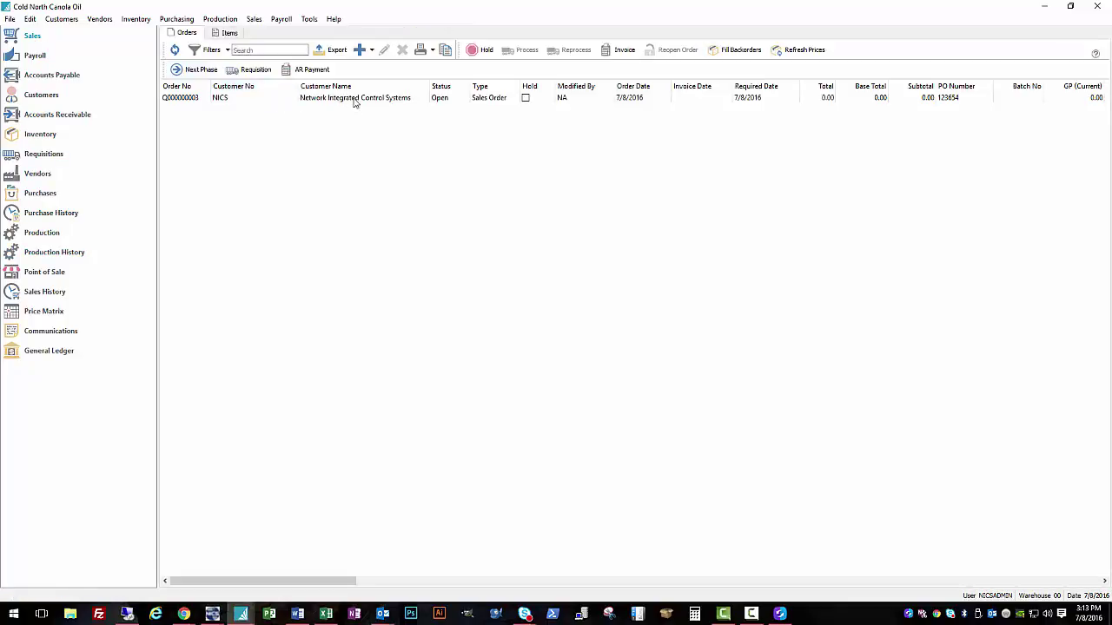
pyautogui.click(355, 98)
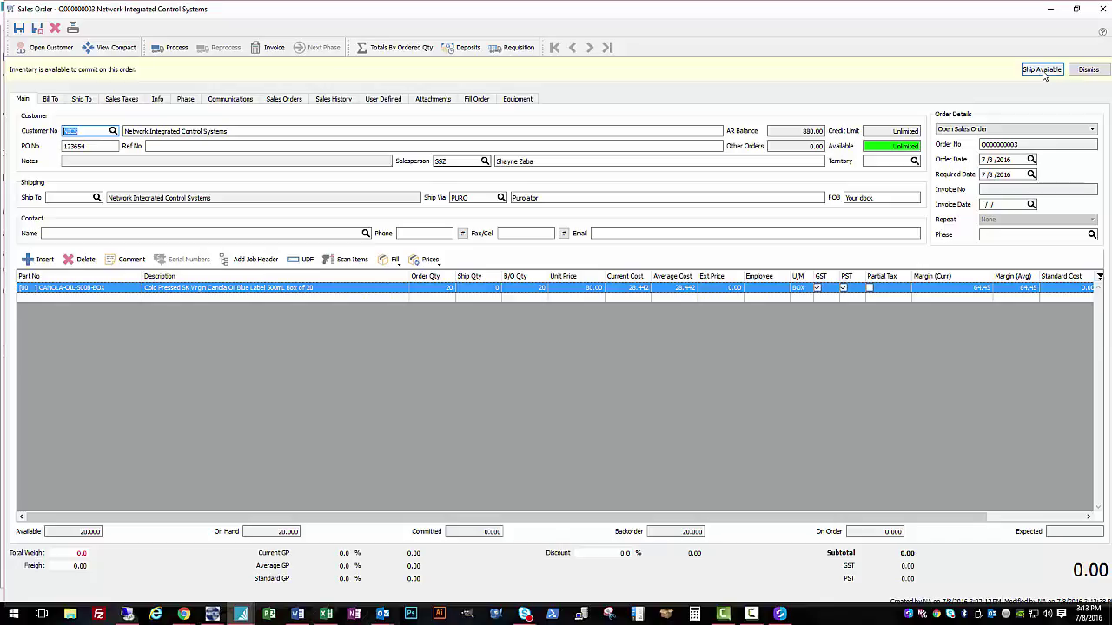
pyautogui.click(1042, 69)
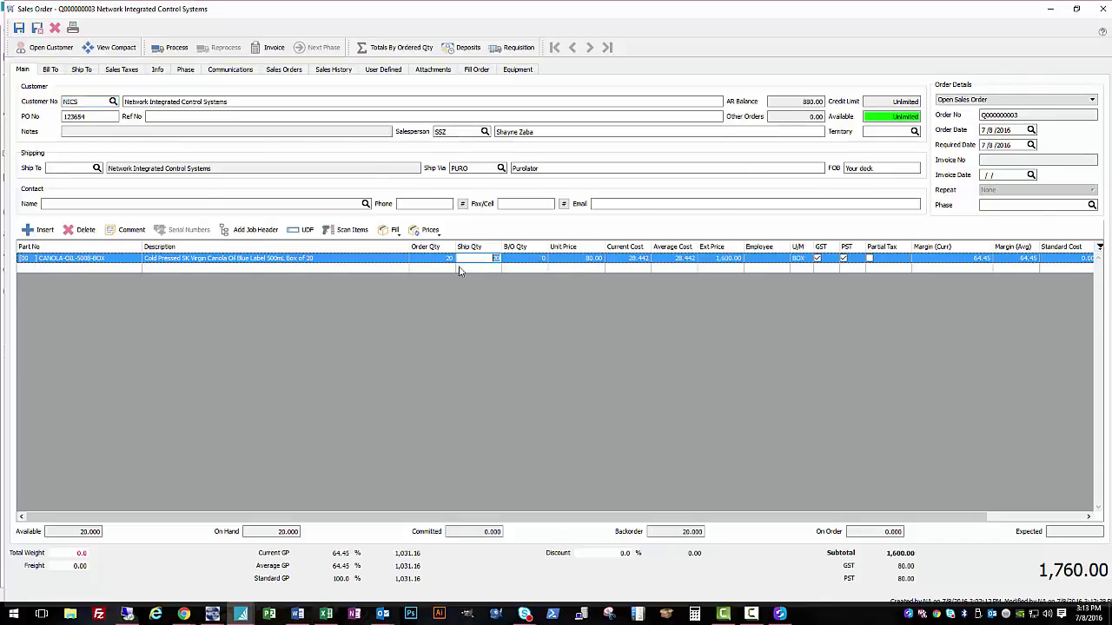
pyautogui.click(470, 327)
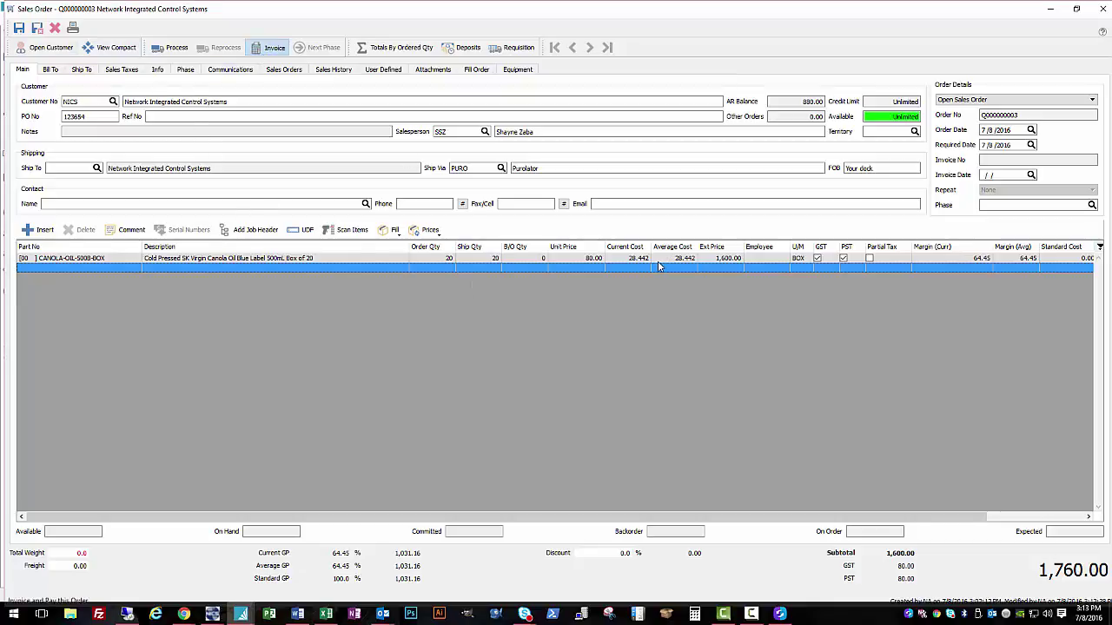
pyautogui.click(470, 187)
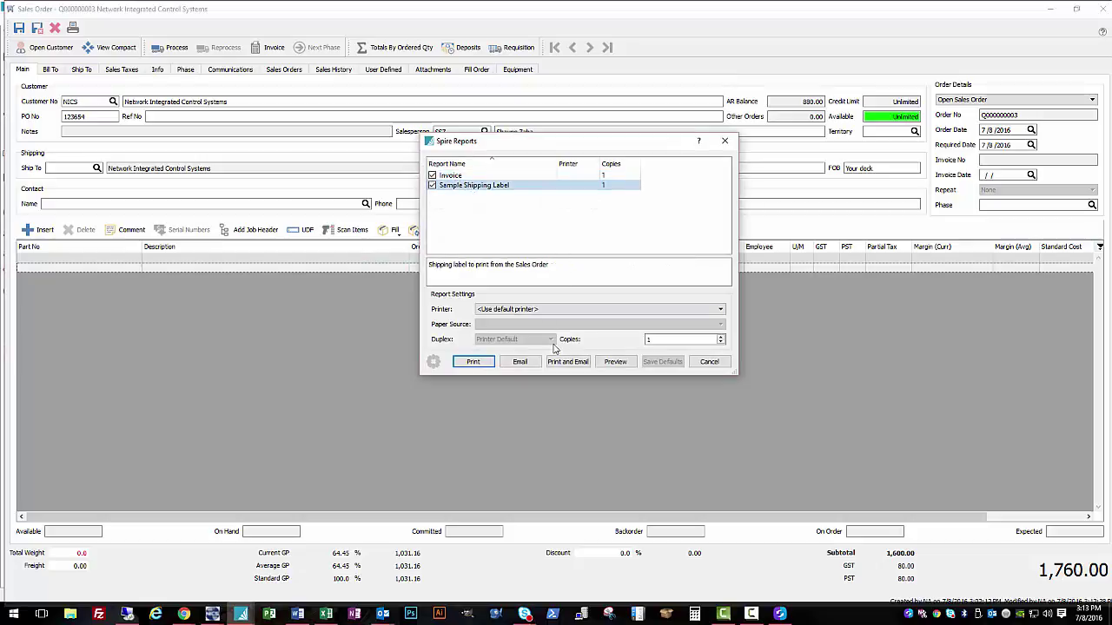
pyautogui.click(619, 363)
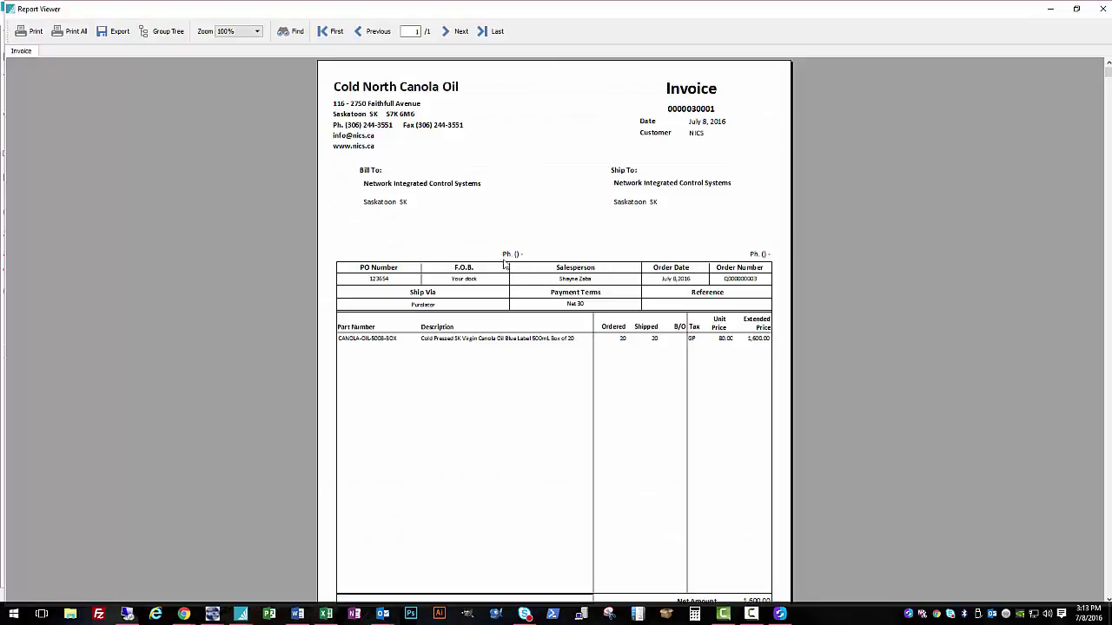
pyautogui.click(1097, 8)
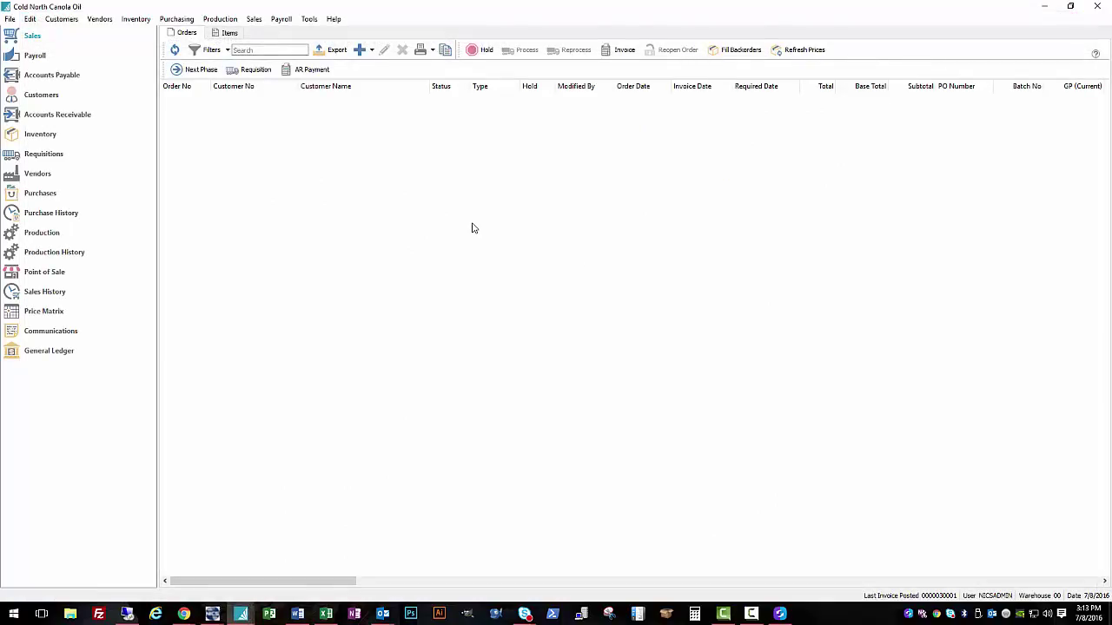
# Step: Review the Alibaba and Canola Seed Supplier 1 vendor records
pyautogui.click(154, 174)
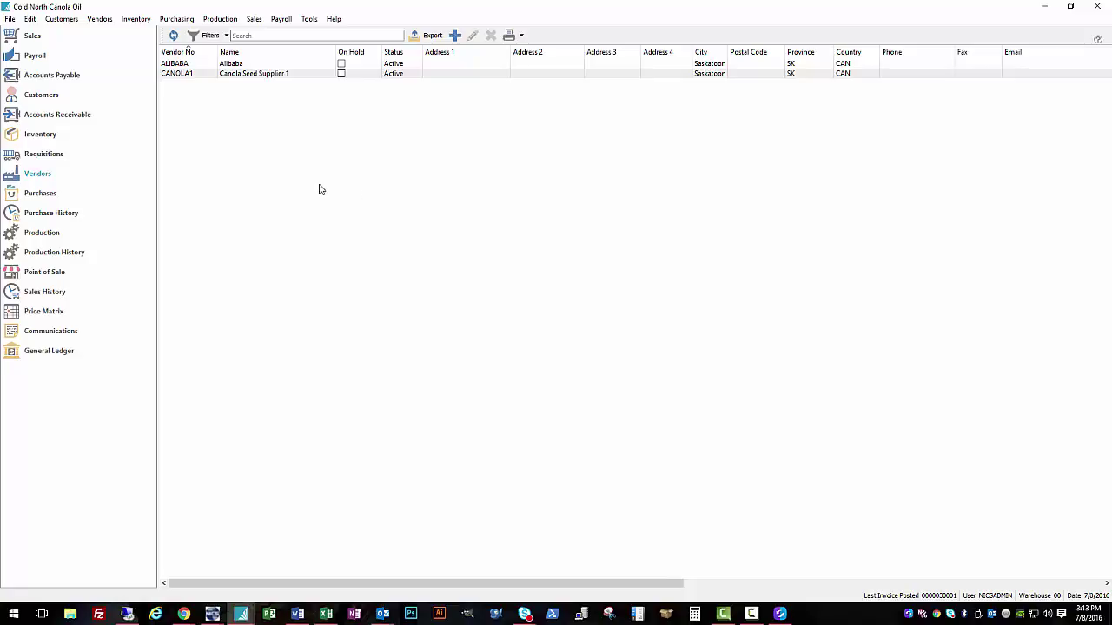
pyautogui.click(323, 66)
pyautogui.click(272, 73)
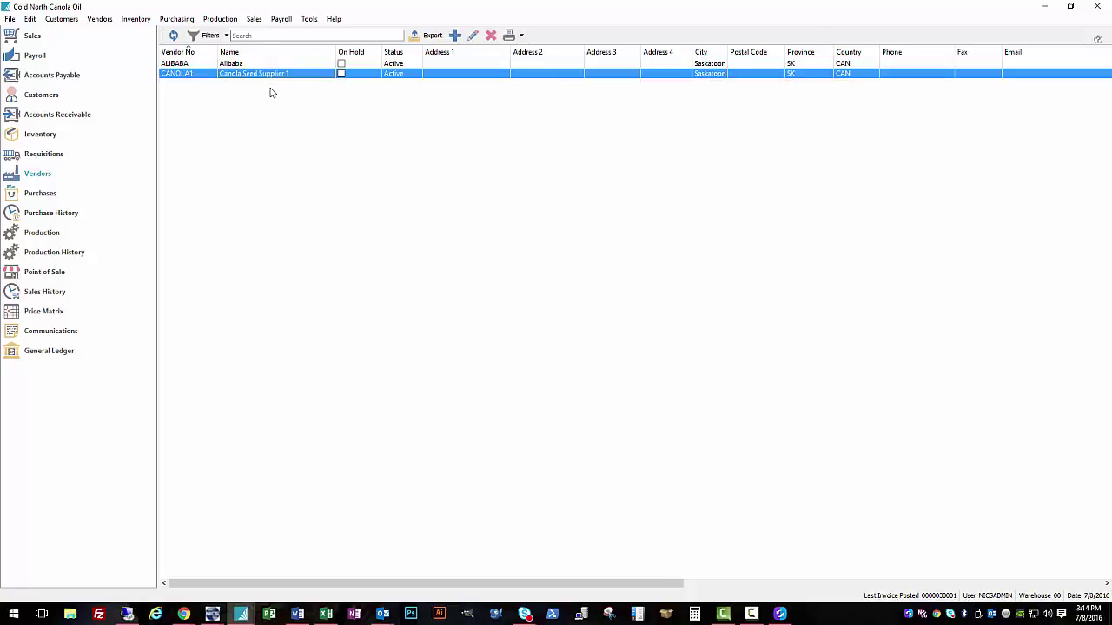
# Step: Check Alibaba's open 870.94 payable, then the receivables balances and customer list
pyautogui.click(52, 75)
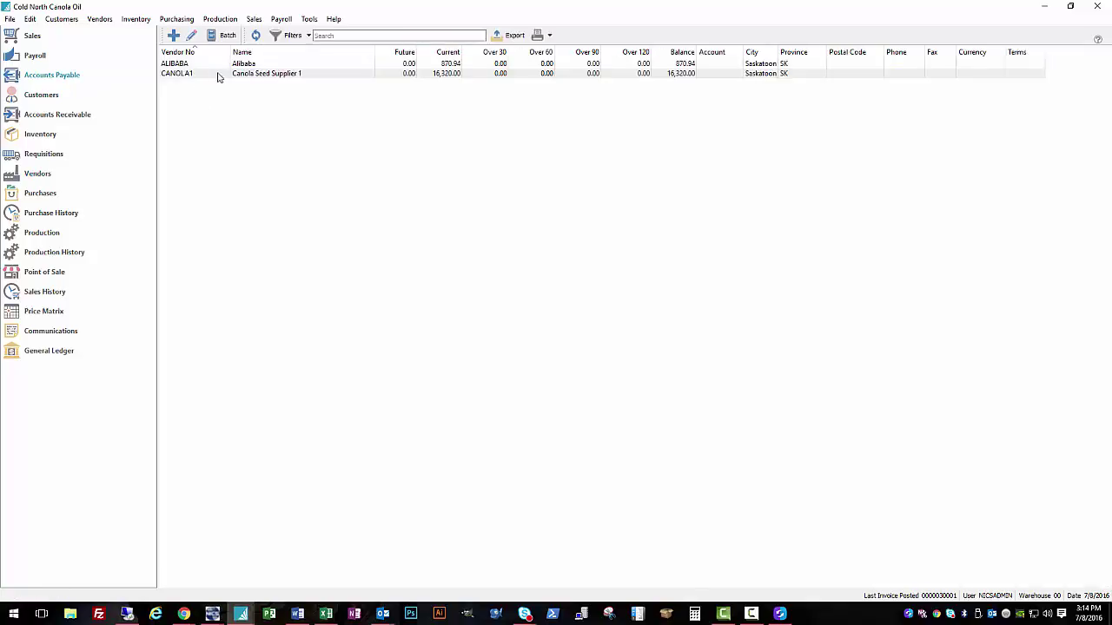
pyautogui.click(188, 66)
pyautogui.doubleClick(188, 67)
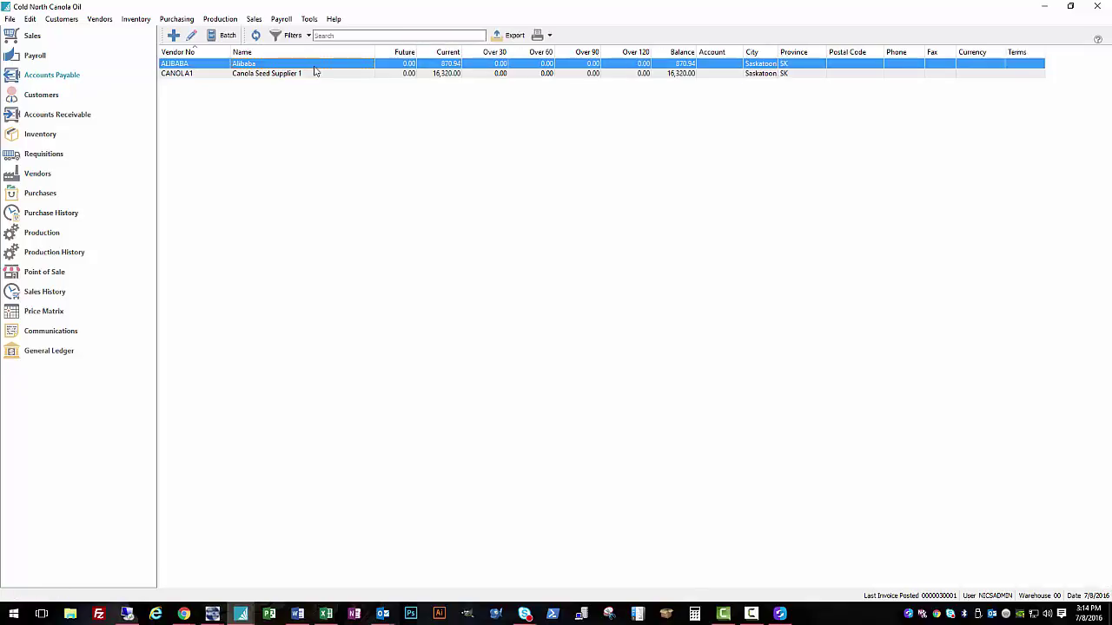
pyautogui.click(387, 277)
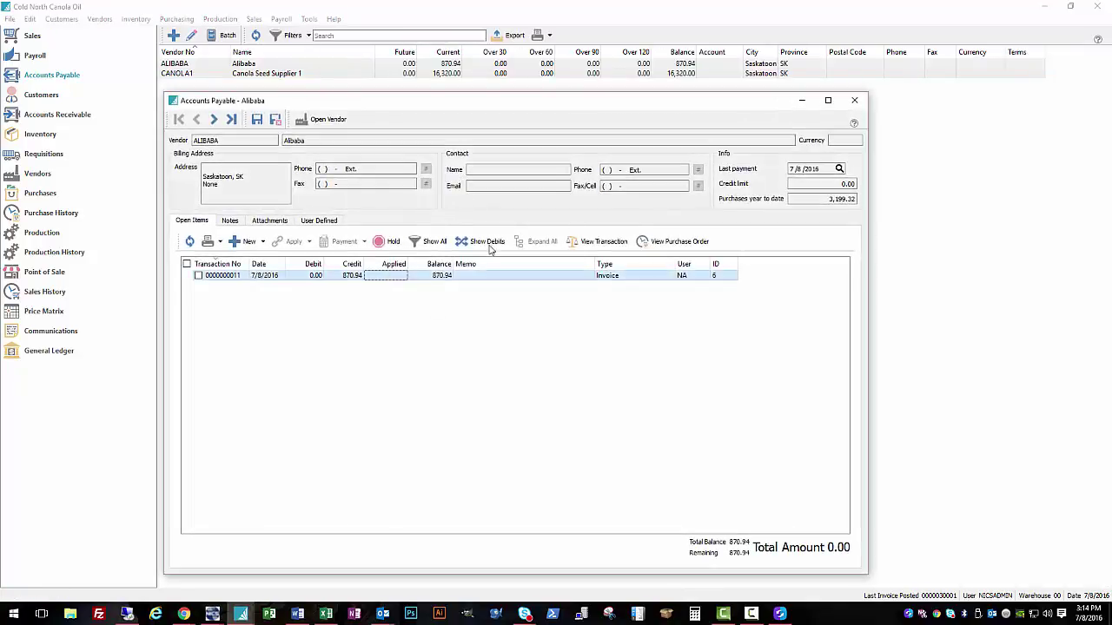
pyautogui.click(854, 100)
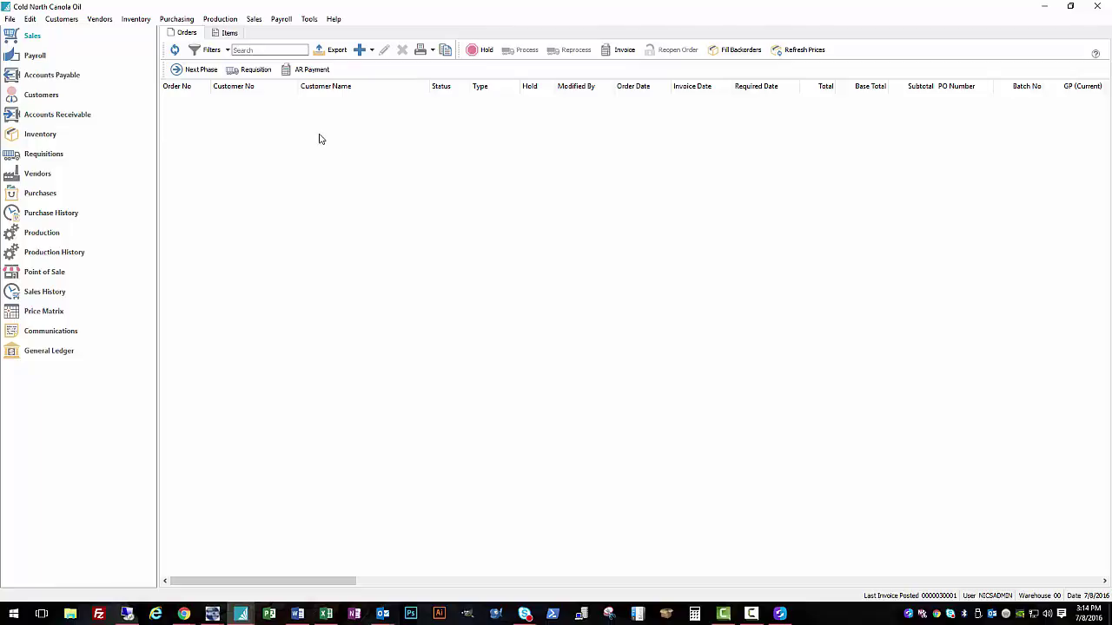
pyautogui.click(67, 117)
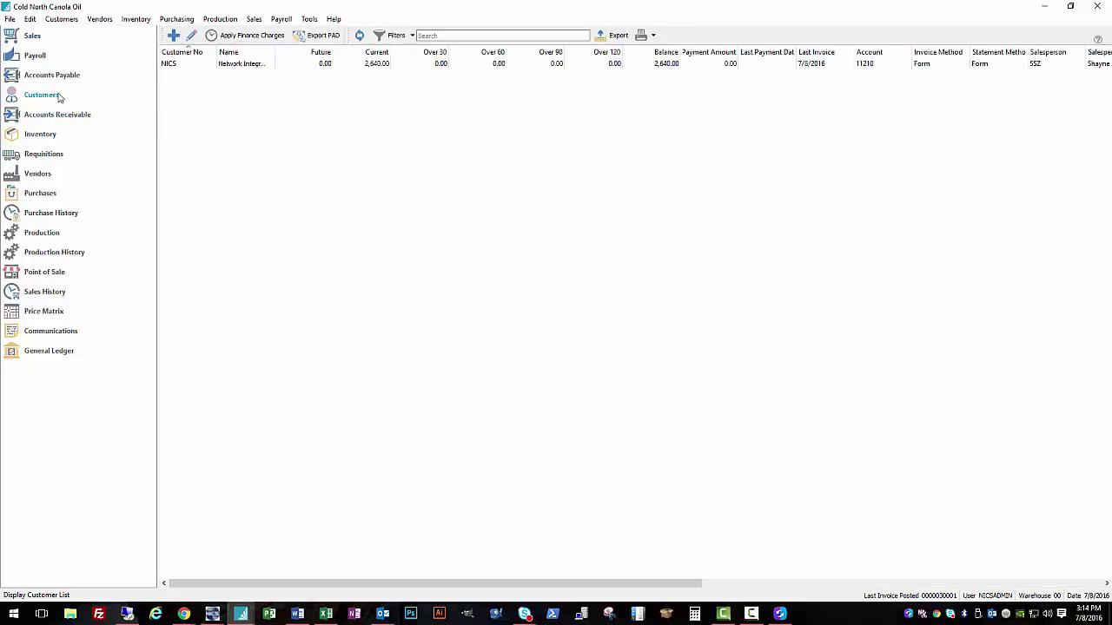
pyautogui.click(73, 96)
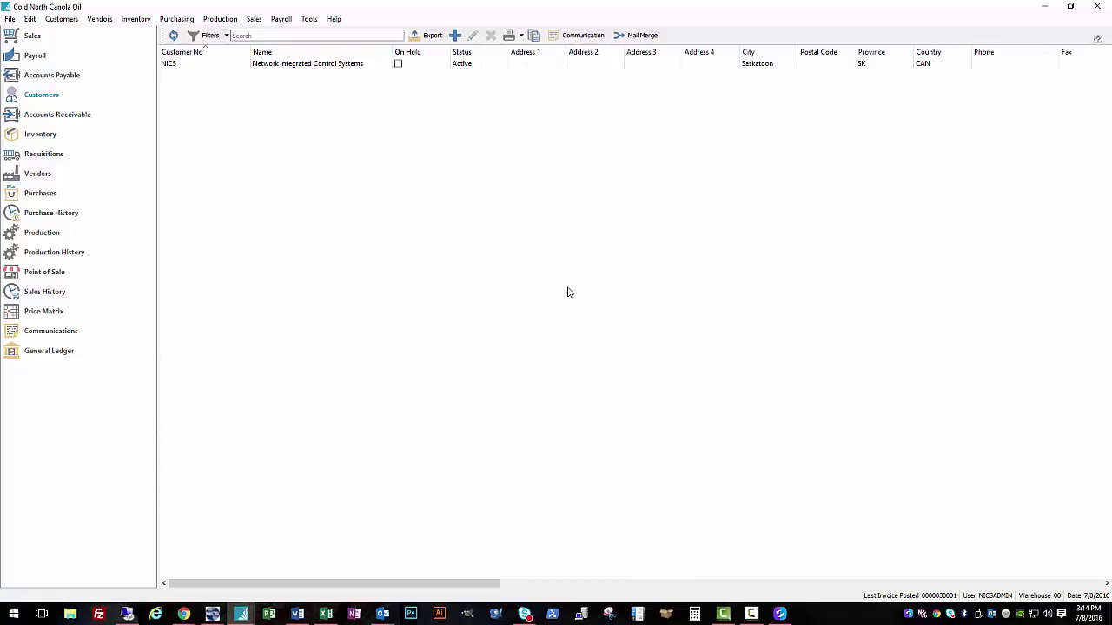